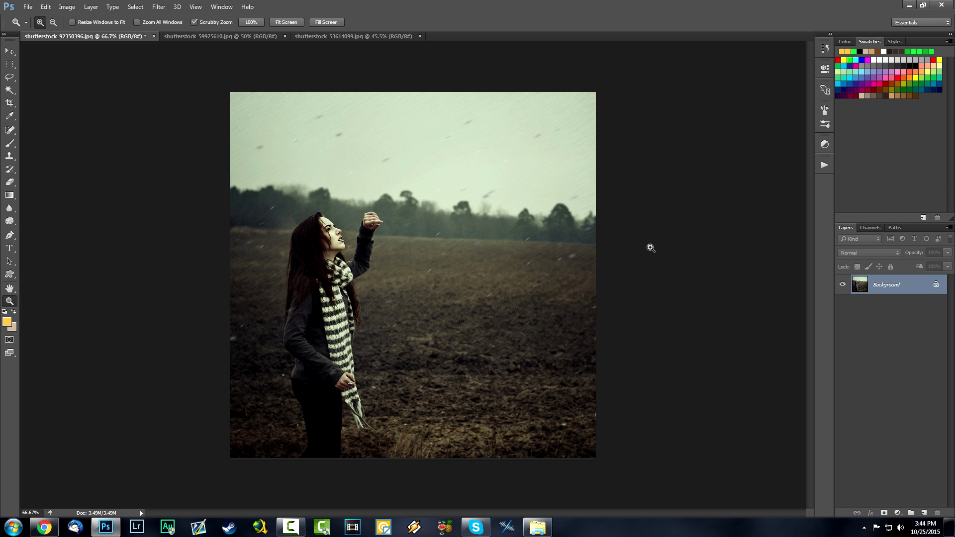
Step: Show the Actions panel and create a new action set with the default name Set 1
{"action": "left_click", "coordinate": [221, 6]}
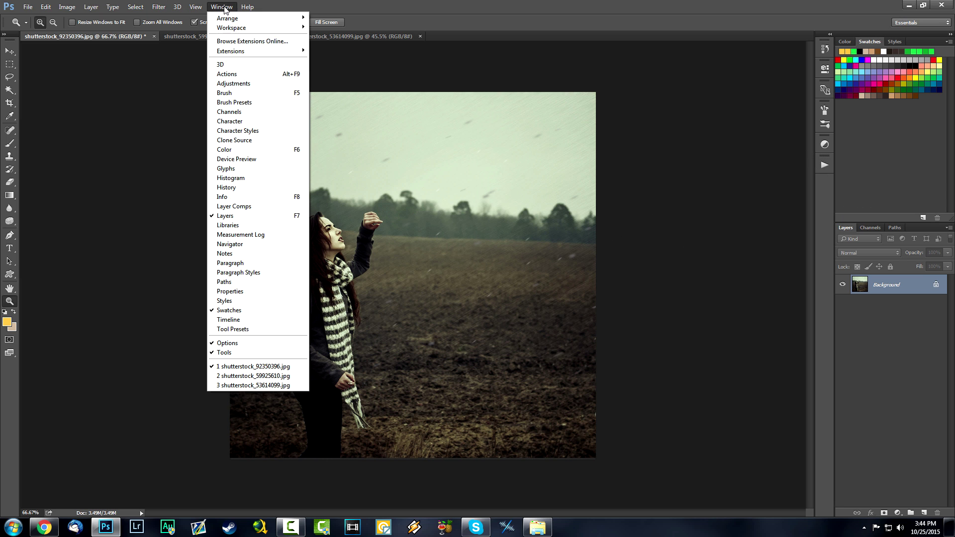
{"action": "left_click", "coordinate": [266, 75]}
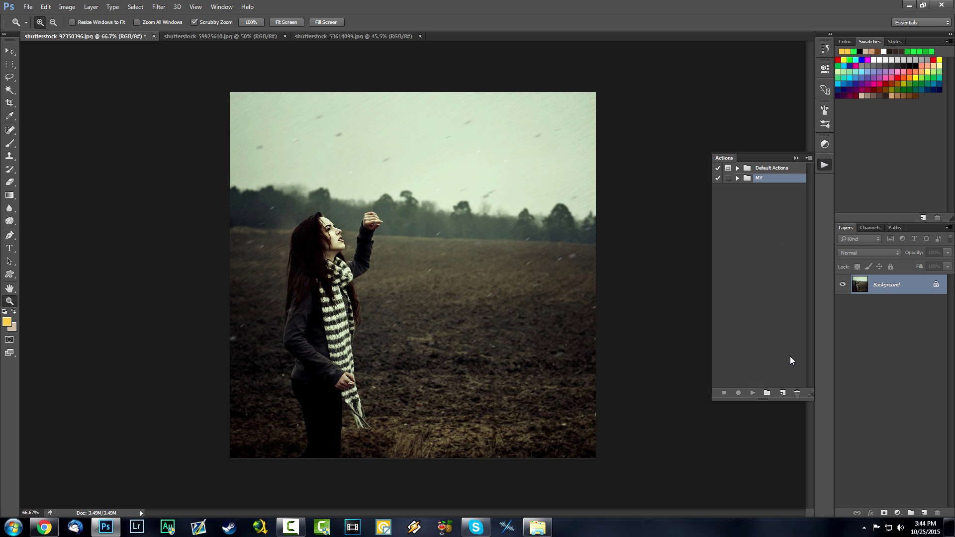
{"action": "left_click", "coordinate": [766, 392]}
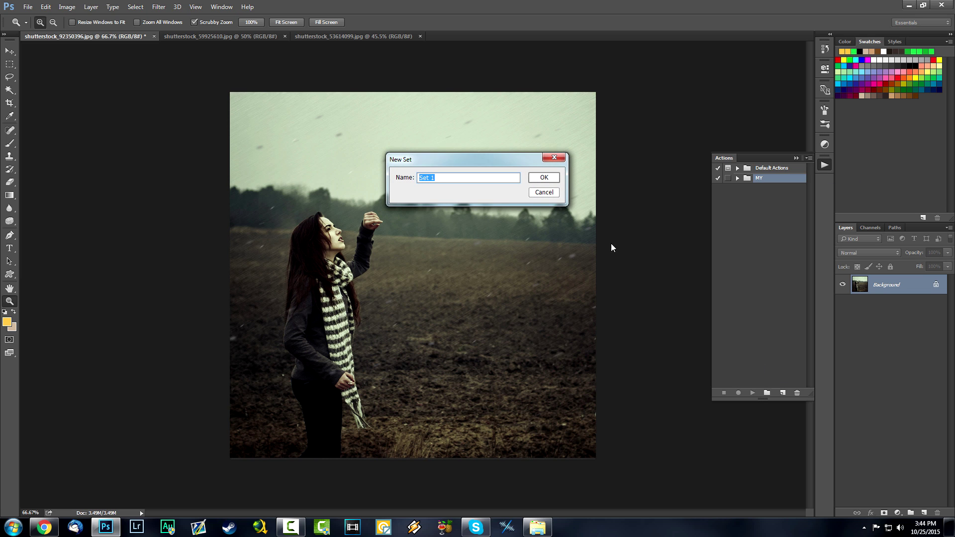
{"action": "left_click", "coordinate": [541, 178]}
Step: Add a Gradient Map adjustment layer with a rainbow preset above the Background and lower its opacity to 8%
{"action": "left_click", "coordinate": [885, 285]}
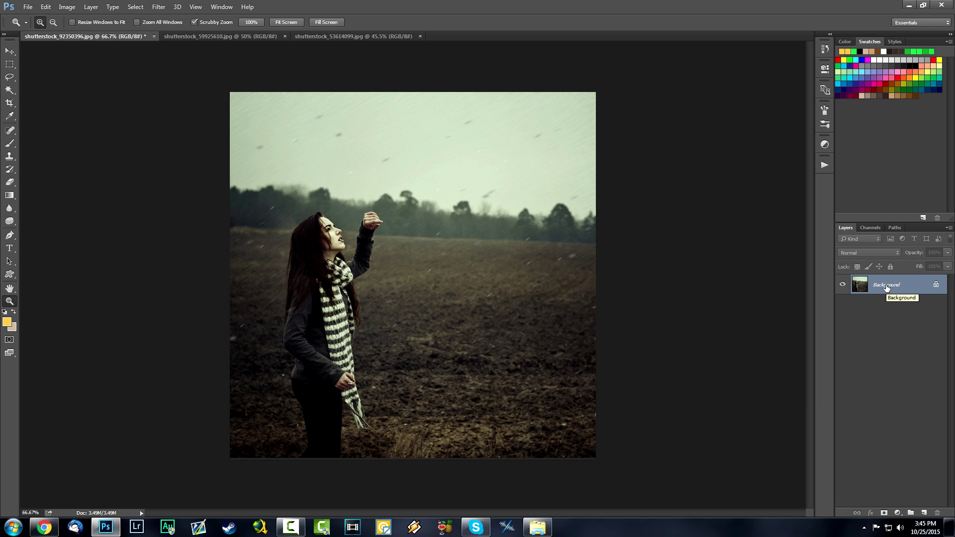
{"action": "left_click", "coordinate": [897, 513]}
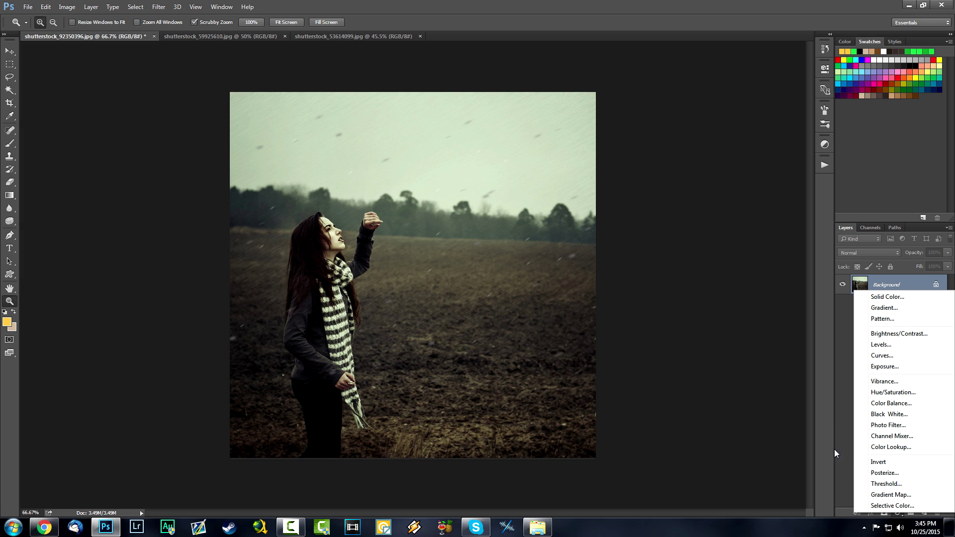
{"action": "left_click", "coordinate": [825, 438]}
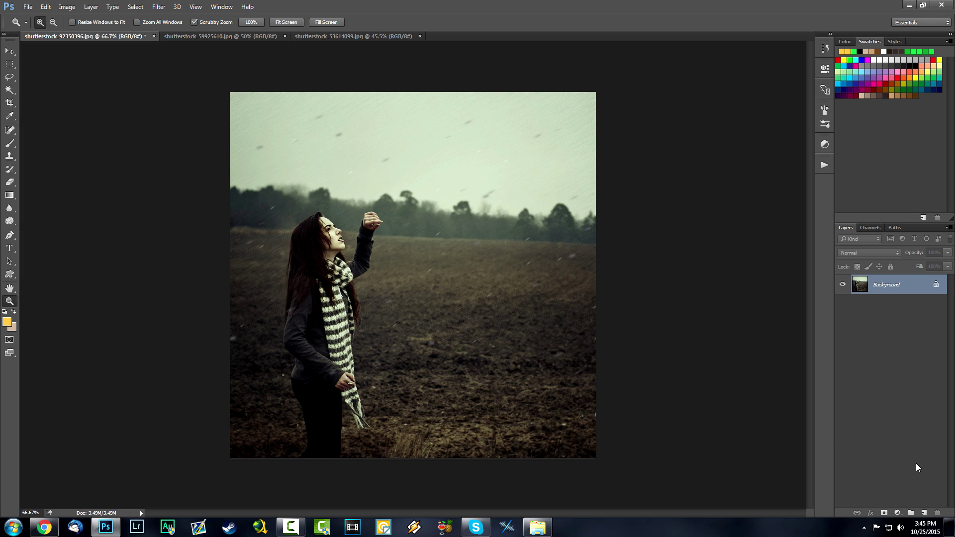
{"action": "left_click", "coordinate": [899, 513]}
{"action": "left_click", "coordinate": [894, 491]}
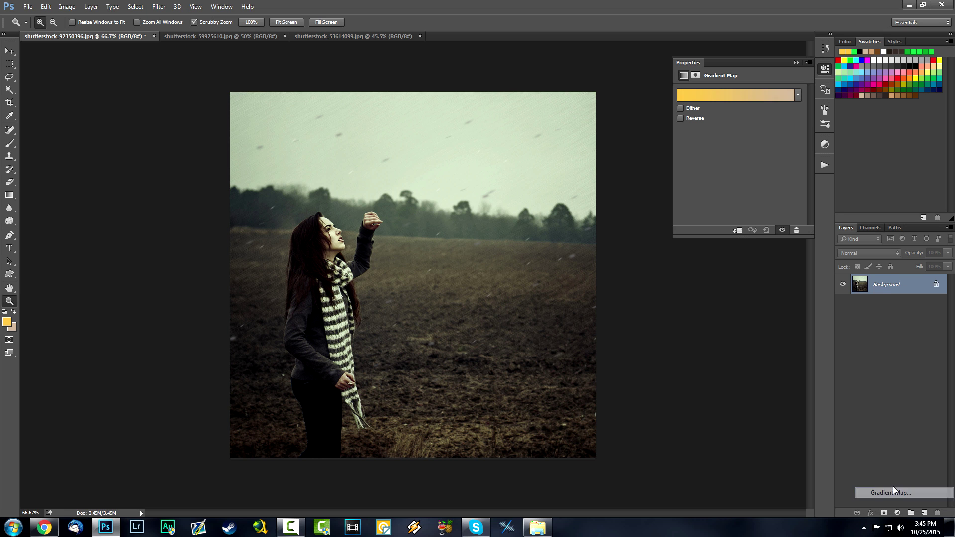
{"action": "left_click", "coordinate": [737, 94]}
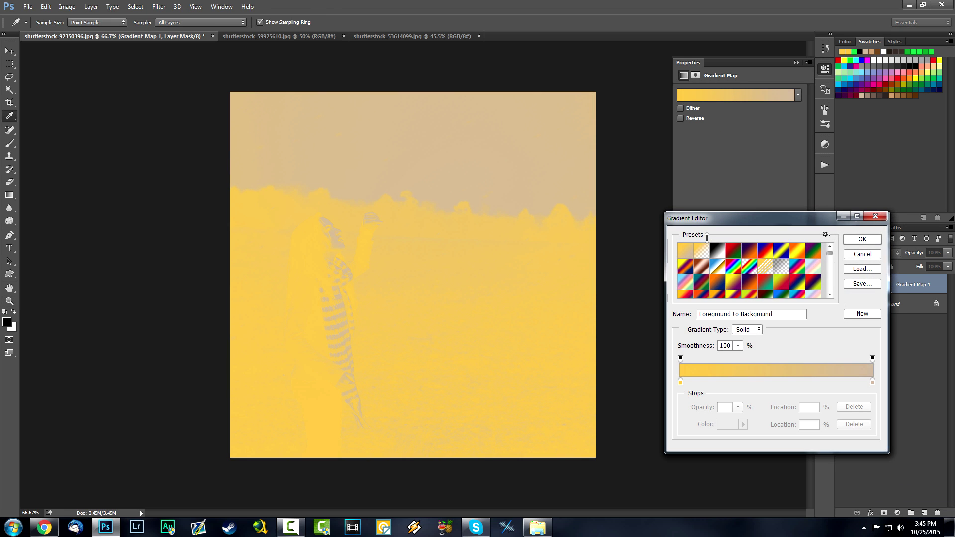
{"action": "left_click", "coordinate": [738, 267]}
{"action": "key", "text": "Return"}
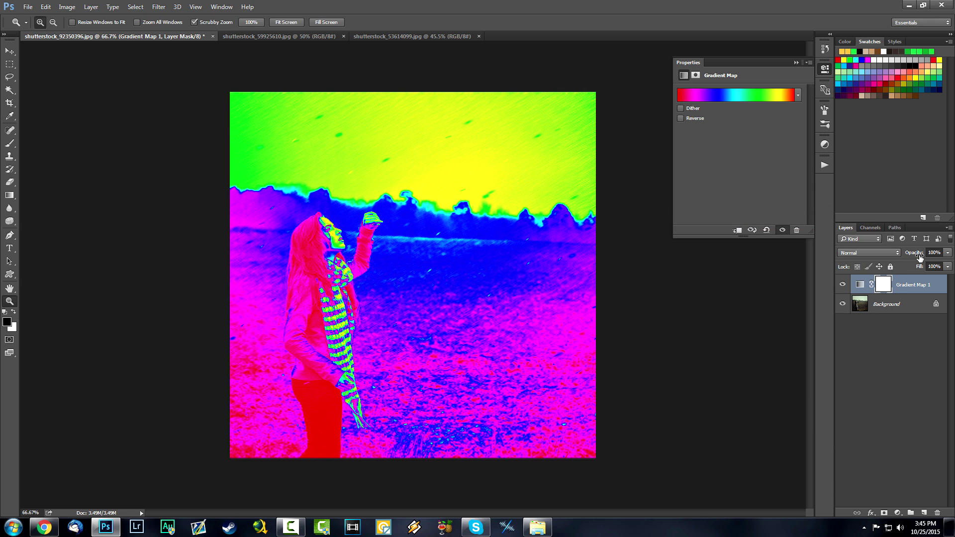
{"action": "left_click_drag", "start_coordinate": [915, 255], "coordinate": [837, 253]}
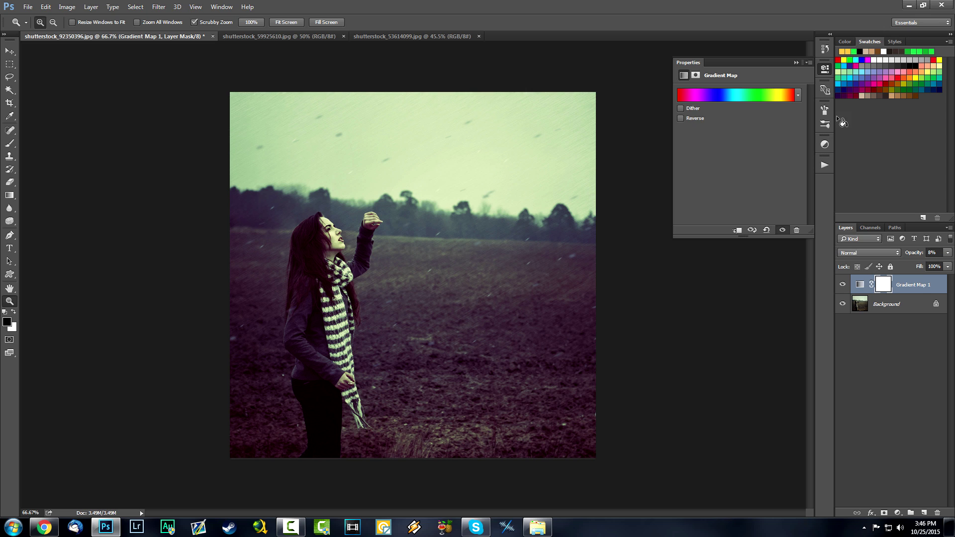
Step: Remove the Gradient Map adjustment layer from above the Background
{"action": "left_click", "coordinate": [795, 62]}
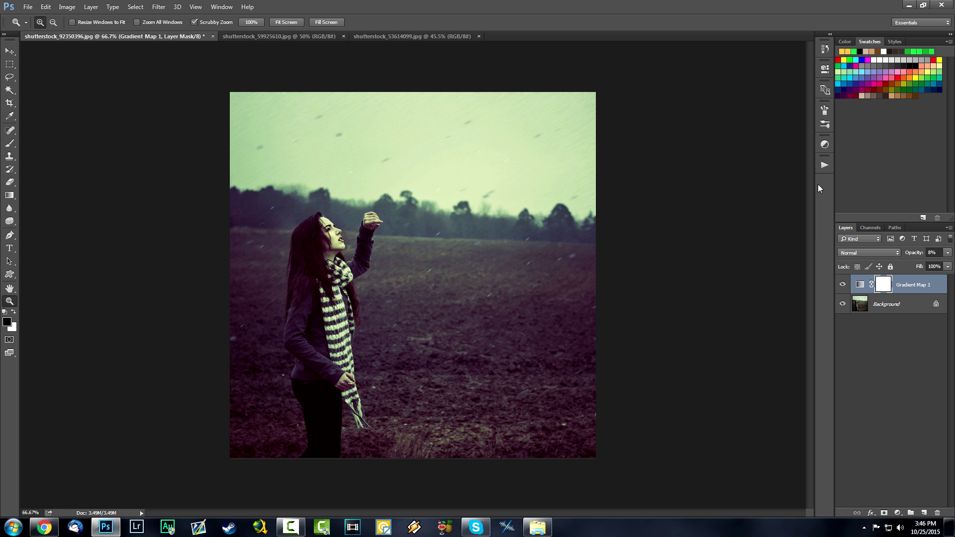
{"action": "key", "text": "0"}
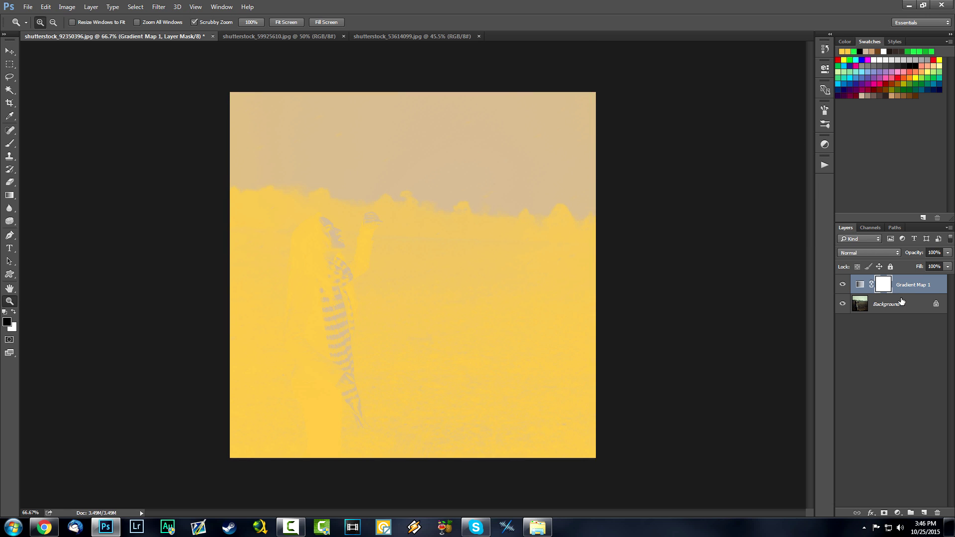
{"action": "key", "text": "Delete"}
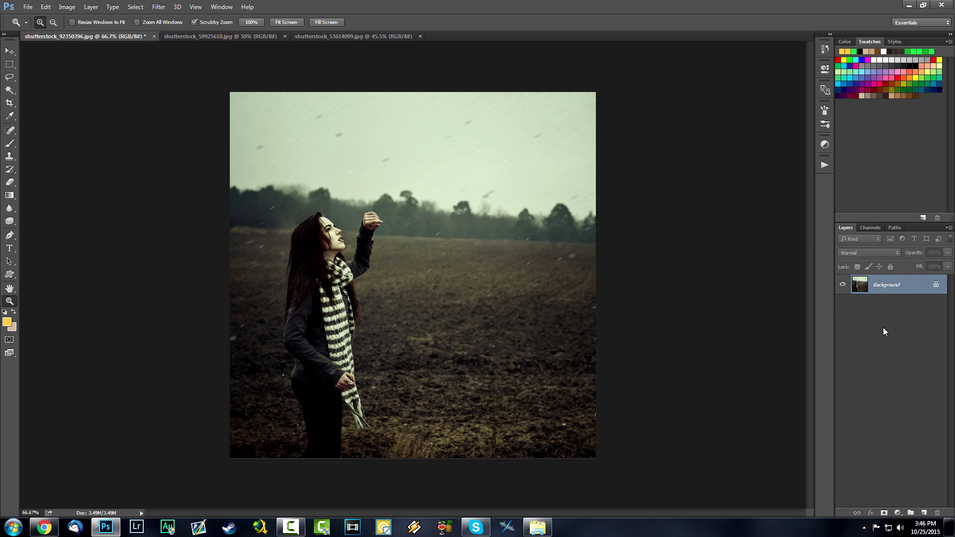
Step: Create a new action named Blue in Set 1 and start recording it
{"action": "left_click", "coordinate": [823, 166]}
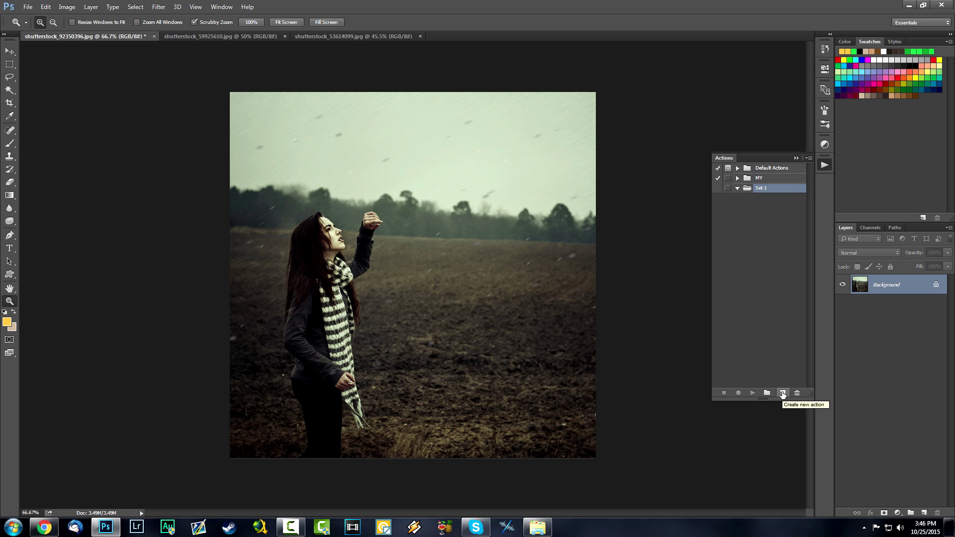
{"action": "left_click", "coordinate": [782, 393]}
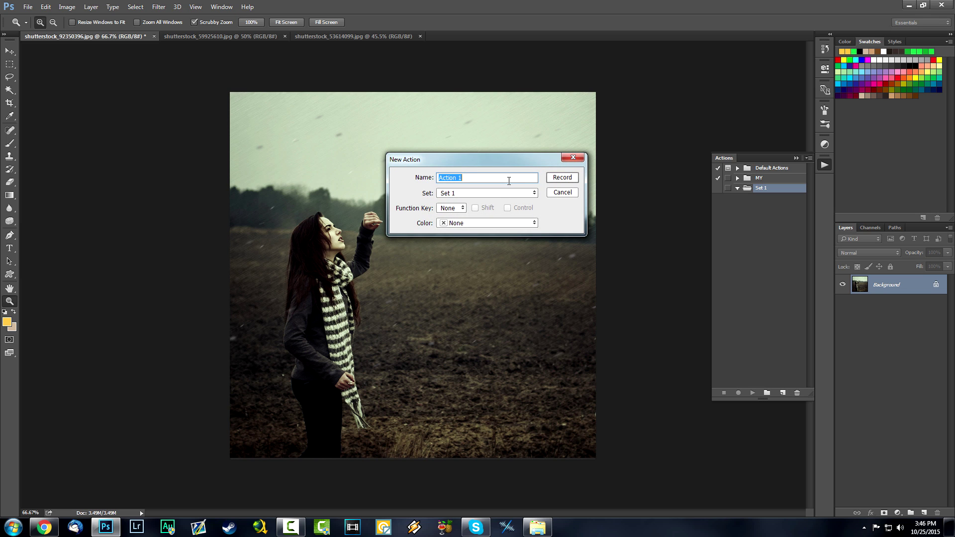
{"action": "type", "text": "Blue"}
{"action": "left_click", "coordinate": [563, 175]}
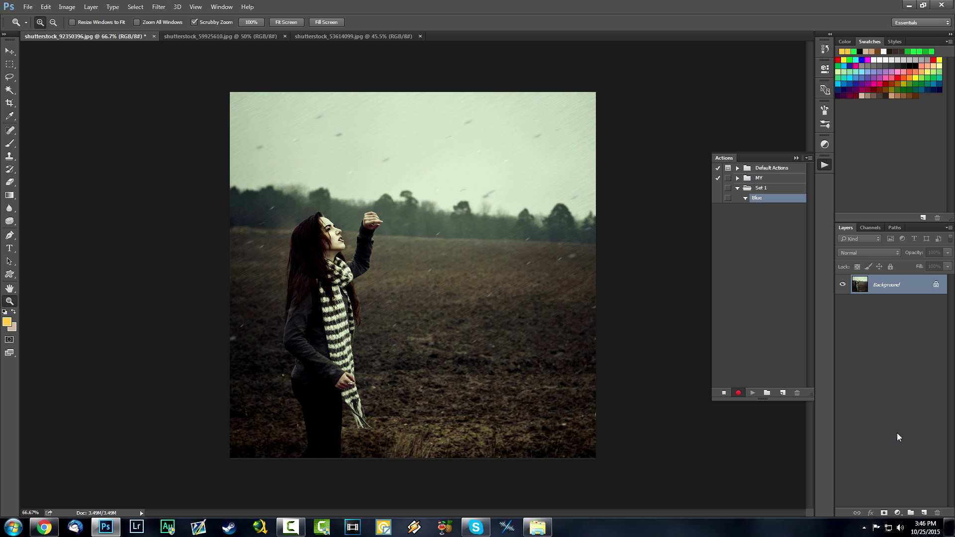
{"action": "left_click", "coordinate": [897, 512]}
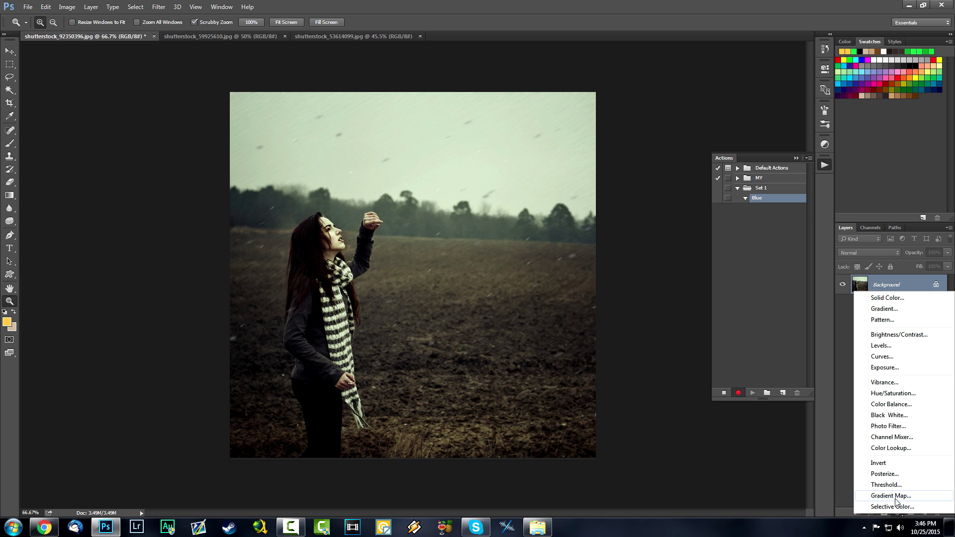
{"action": "left_click", "coordinate": [898, 497]}
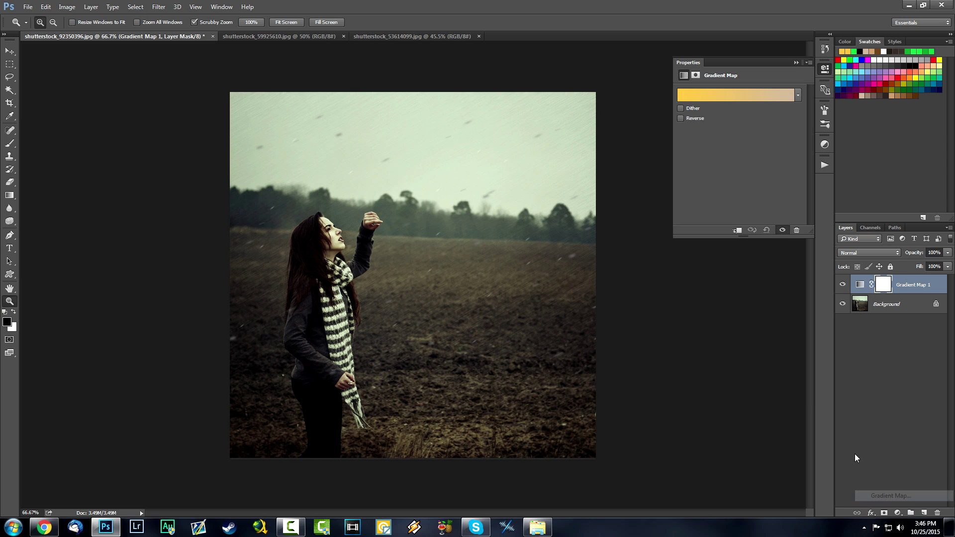
{"action": "left_click", "coordinate": [746, 94]}
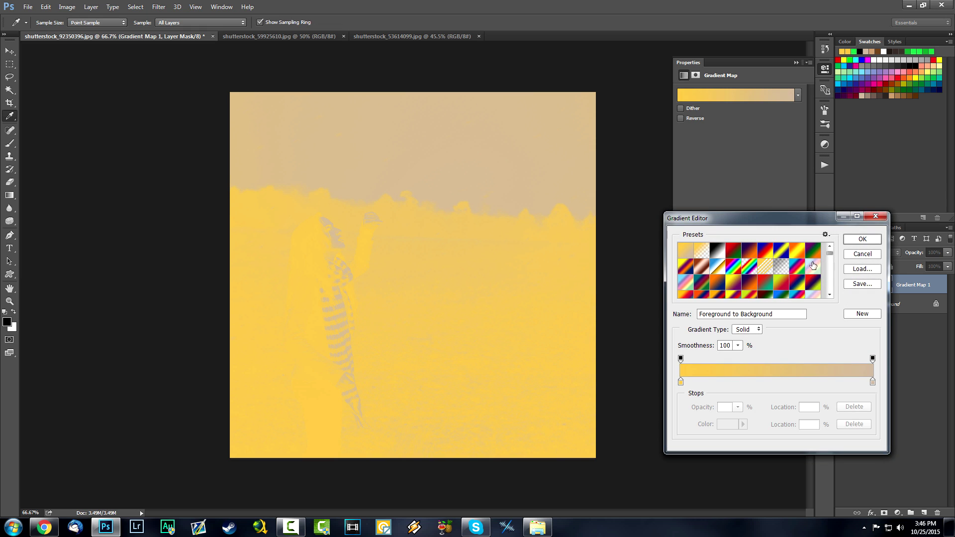
{"action": "left_click", "coordinate": [853, 253]}
{"action": "key", "text": "alt"}
{"action": "key", "text": "Delete"}
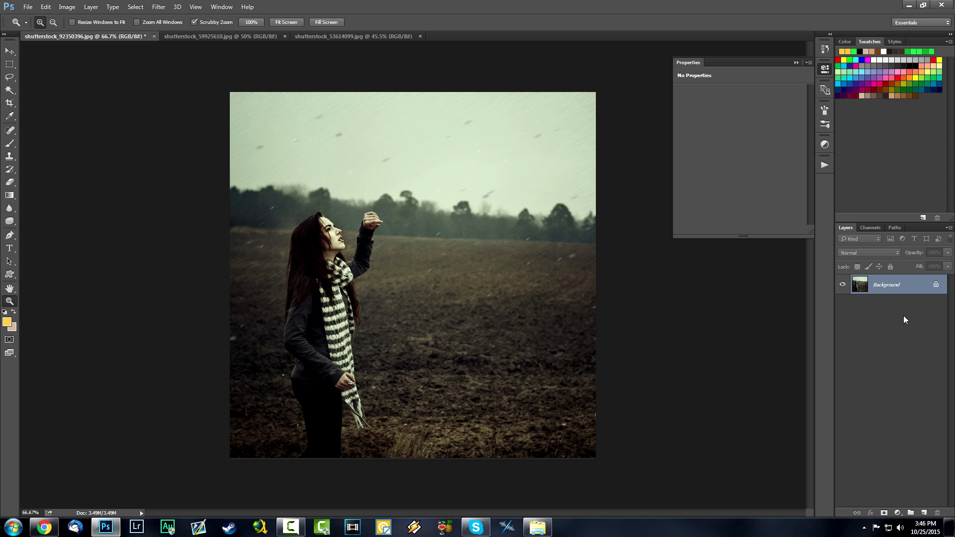
Step: Add an Exposure adjustment layer above the Background and raise its offset to +0.0413
{"action": "left_click", "coordinate": [898, 512]}
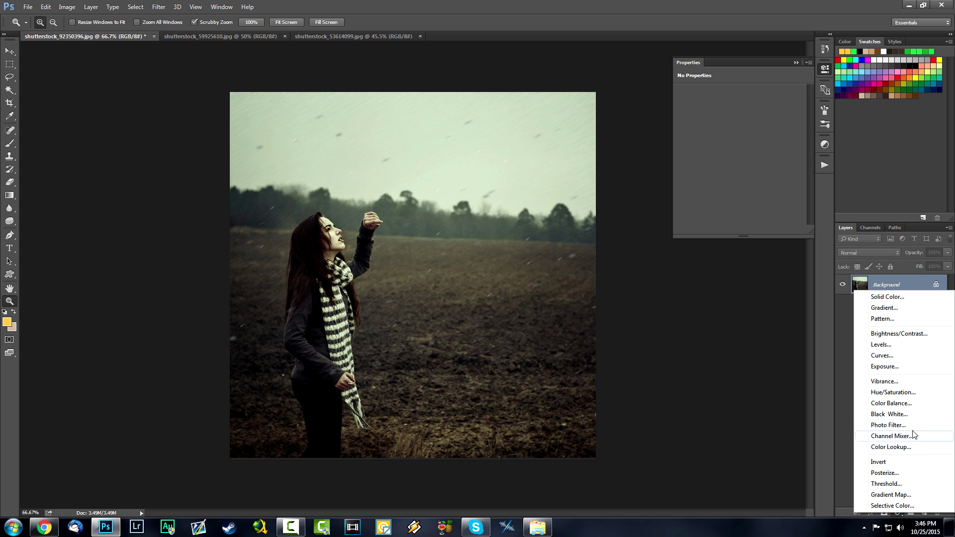
{"action": "left_click", "coordinate": [908, 367]}
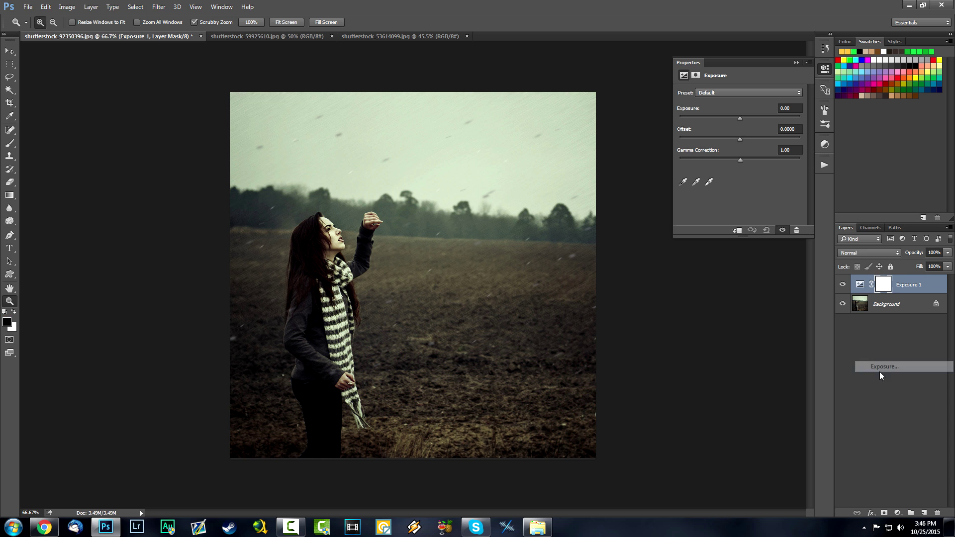
{"action": "left_click_drag", "start_coordinate": [739, 138], "coordinate": [745, 139]}
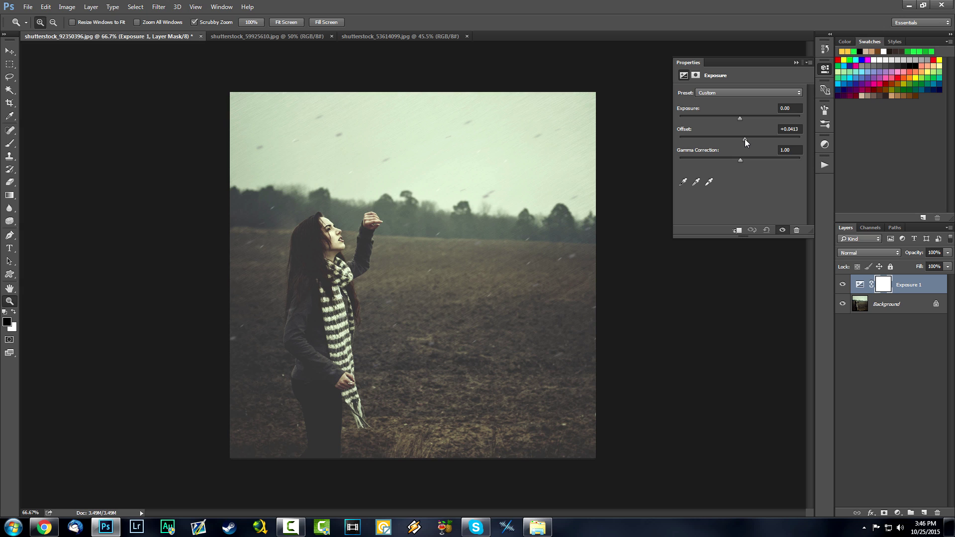
Step: Add a Curves adjustment layer and shape its RGB curve with a lowered highlight point and a shadow point near the diagonal
{"action": "left_click", "coordinate": [898, 517]}
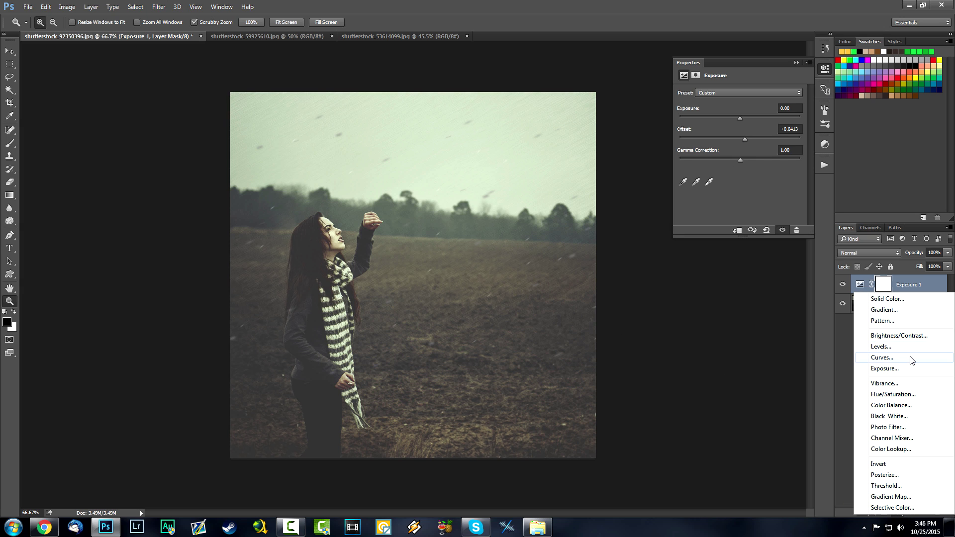
{"action": "left_click", "coordinate": [910, 359]}
{"action": "left_click_drag", "start_coordinate": [770, 145], "coordinate": [774, 149]}
{"action": "left_click", "coordinate": [724, 187]}
{"action": "left_click_drag", "start_coordinate": [722, 187], "coordinate": [725, 191]}
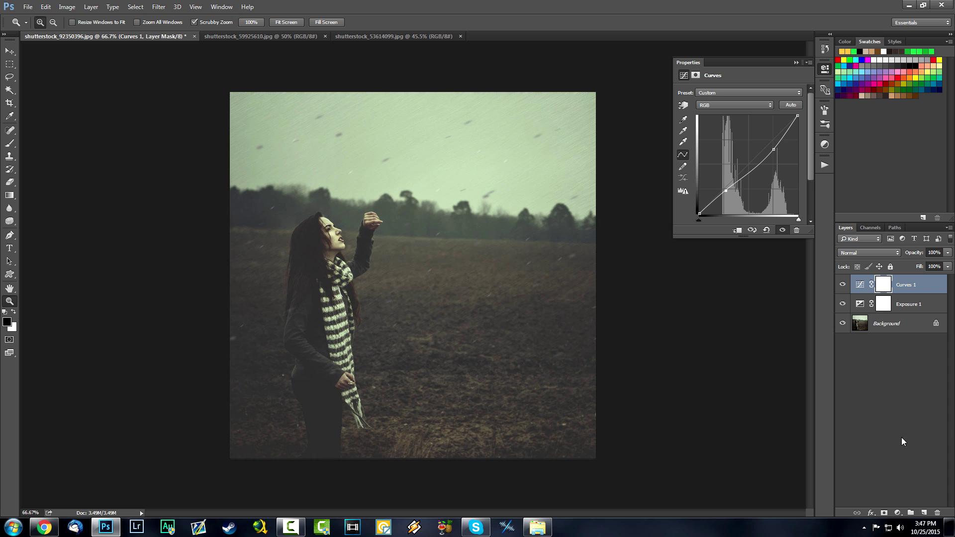
Step: Add a Levels adjustment layer with the black input at 11 and the midtone input at 0.82
{"action": "left_click", "coordinate": [898, 512]}
{"action": "left_click", "coordinate": [890, 343]}
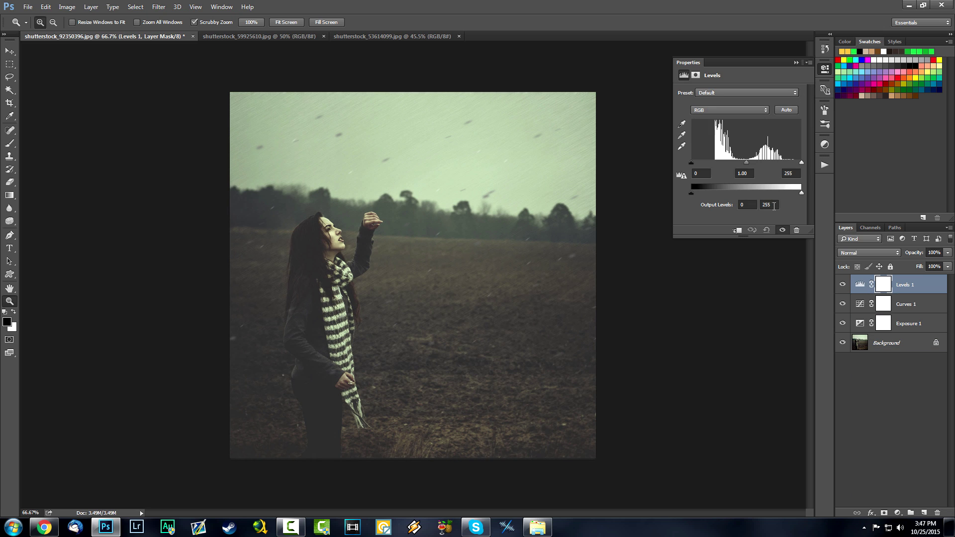
{"action": "left_click_drag", "start_coordinate": [746, 163], "coordinate": [753, 164]}
{"action": "left_click_drag", "start_coordinate": [694, 164], "coordinate": [695, 164]}
Step: Add a Color Balance adjustment layer with midtones at Cyan-Red -14, Magenta-Green +15 and Yellow-Blue +15
{"action": "left_click", "coordinate": [897, 513]}
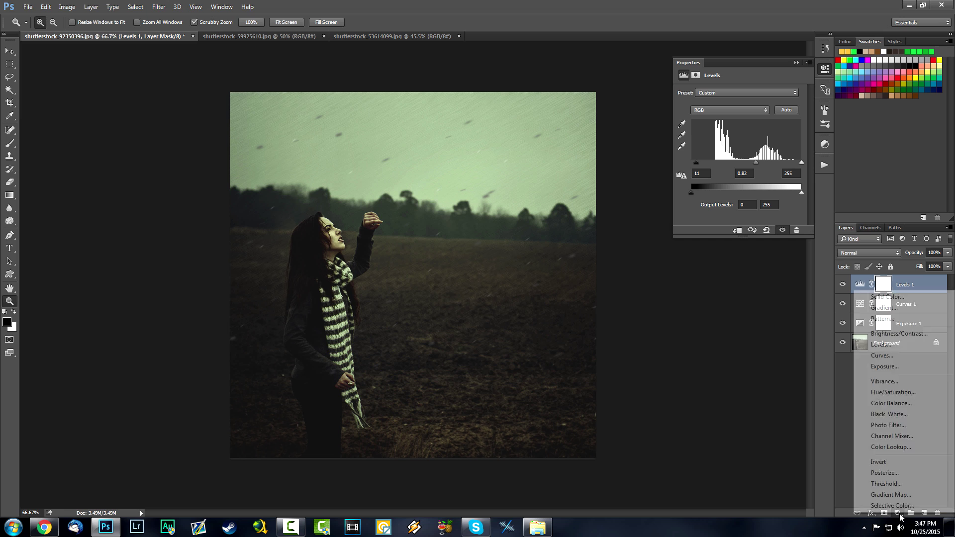
{"action": "left_click", "coordinate": [906, 405]}
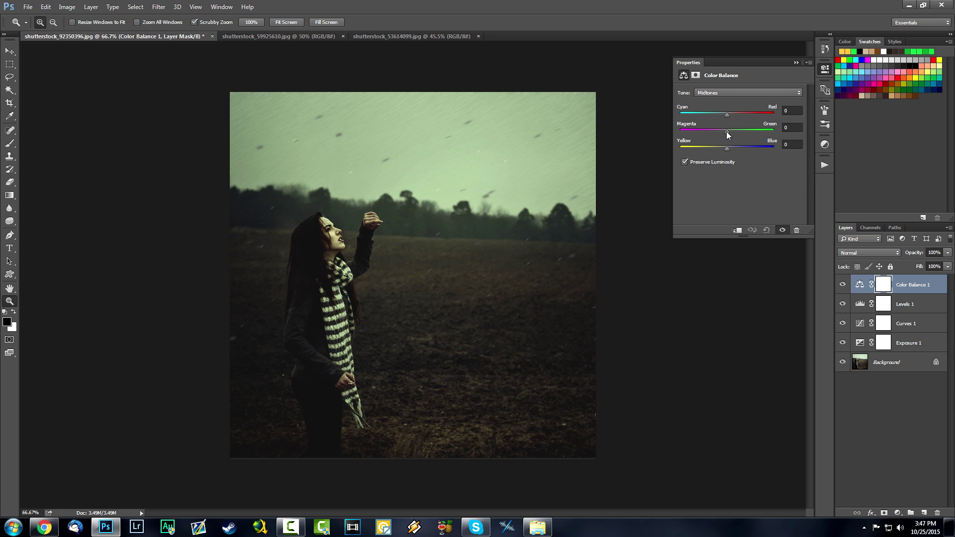
{"action": "left_click_drag", "start_coordinate": [727, 131], "coordinate": [733, 130]}
Step: Add a Brightness/Contrast adjustment layer and set its contrast to 26
{"action": "left_click", "coordinate": [898, 512]}
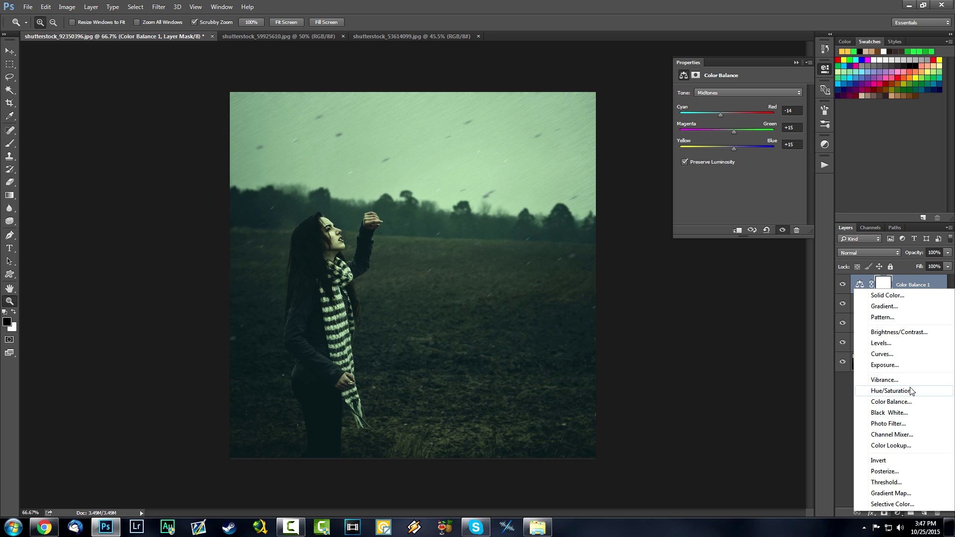
{"action": "left_click", "coordinate": [898, 332]}
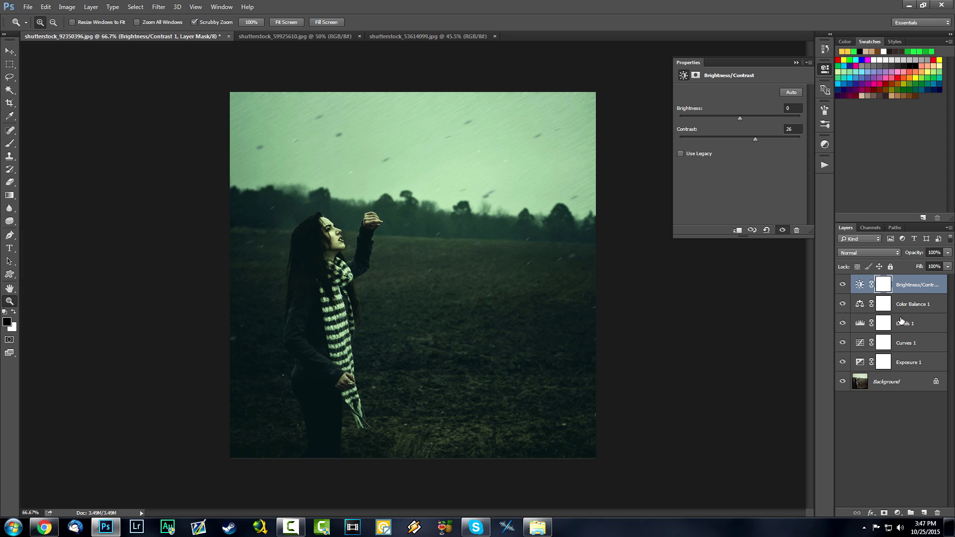
Step: Group all five adjustment layers, from Brightness/Contrast down to Exposure, into one layer group
{"action": "left_click", "coordinate": [922, 284]}
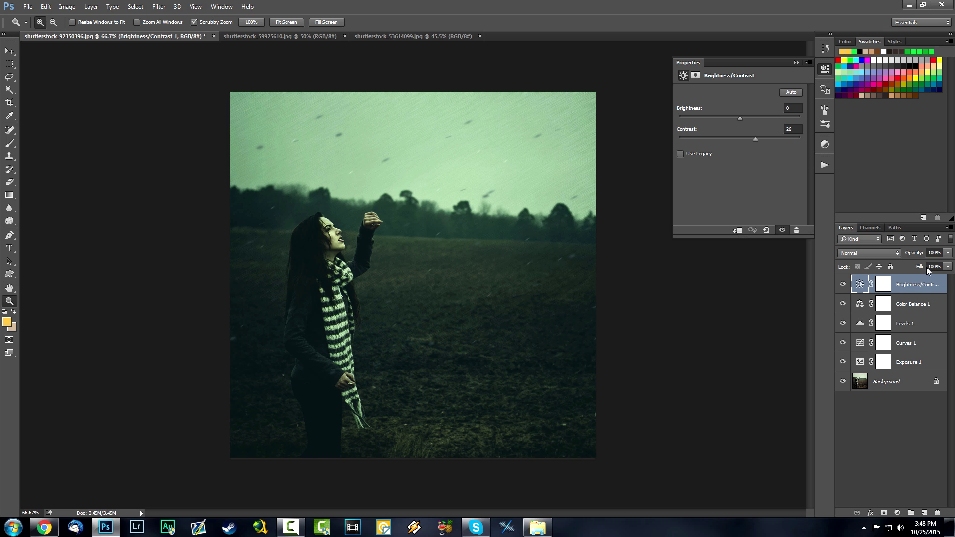
{"action": "left_click", "coordinate": [908, 363], "text": "shift"}
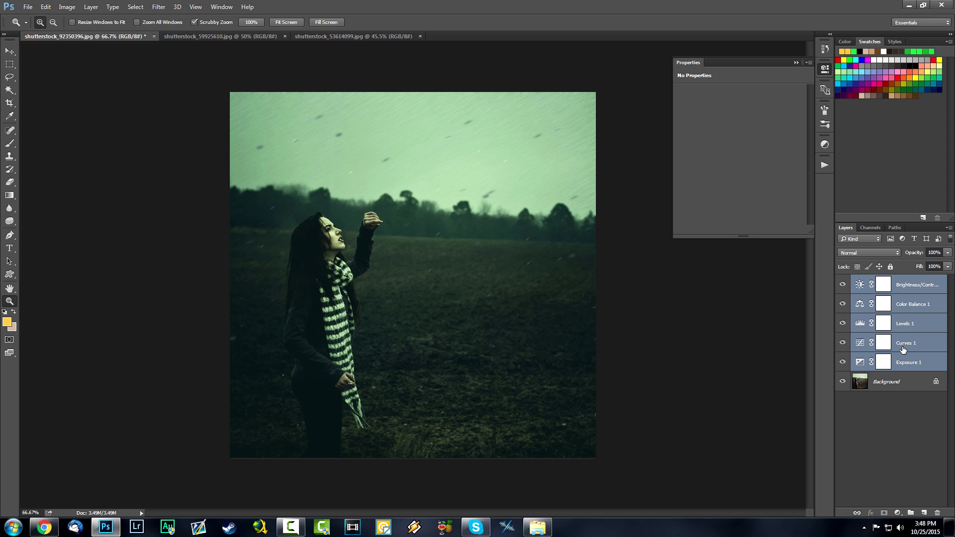
{"action": "key", "text": "ctrl+g"}
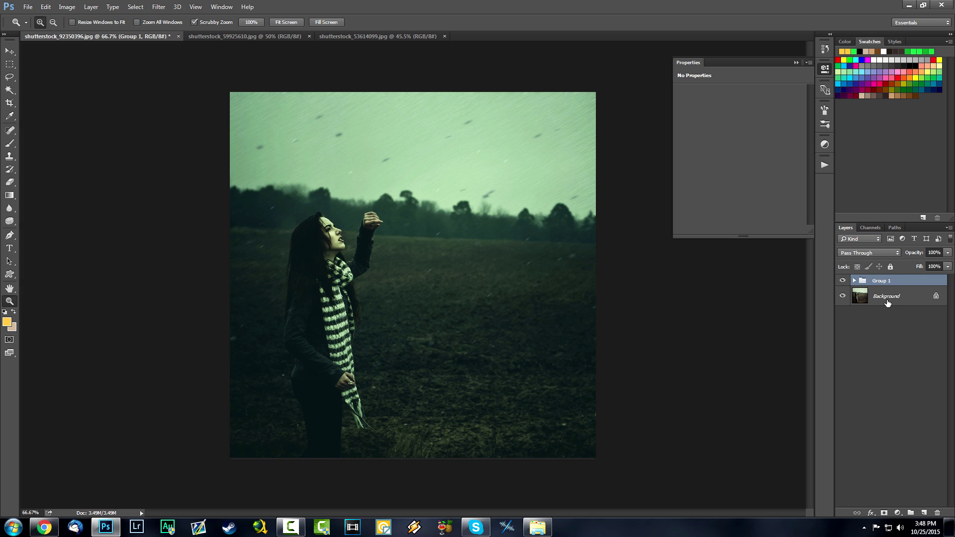
Step: Add a Black & White adjustment layer above Group 1 with Yellows at 110 and Greens at 85, and hide it
{"action": "left_click", "coordinate": [893, 515]}
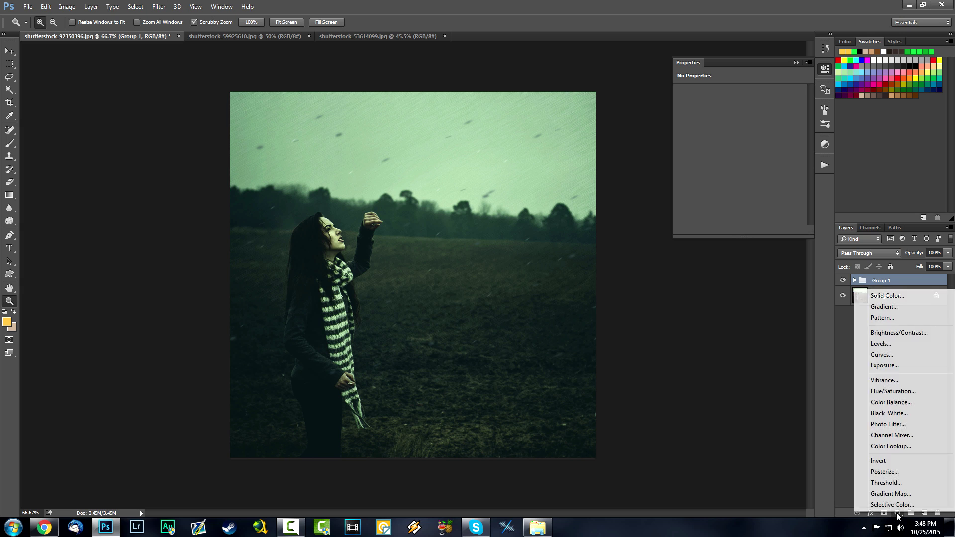
{"action": "left_click", "coordinate": [908, 414]}
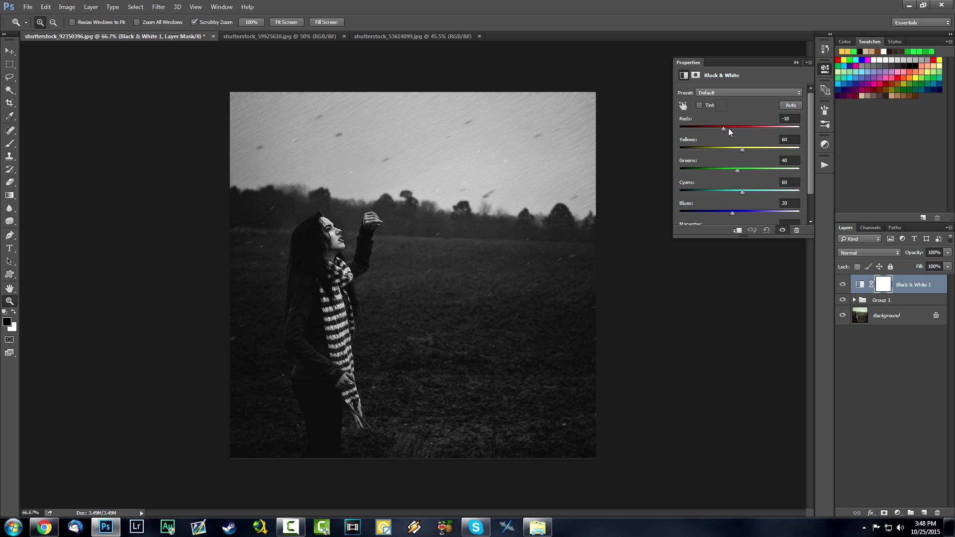
{"action": "left_click_drag", "start_coordinate": [777, 152], "coordinate": [751, 148]}
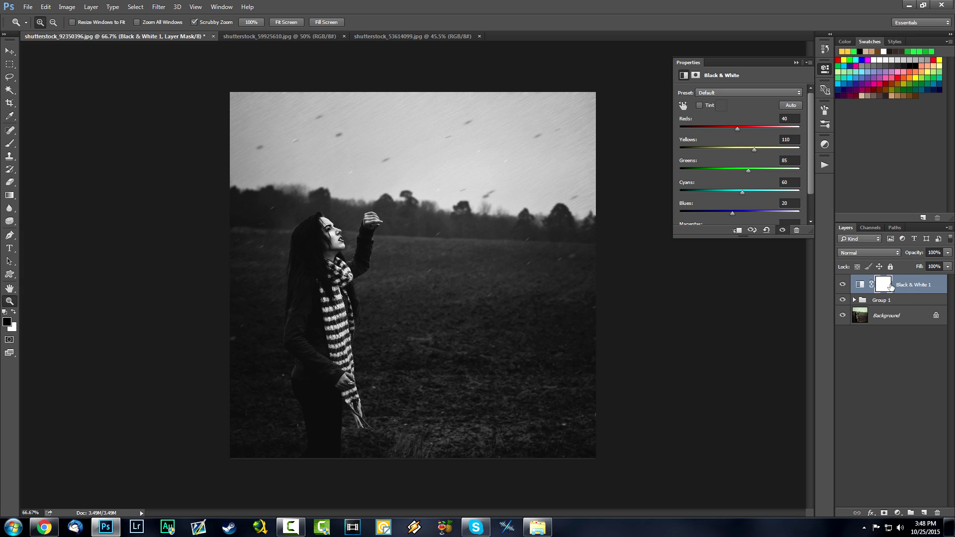
{"action": "left_click", "coordinate": [843, 285]}
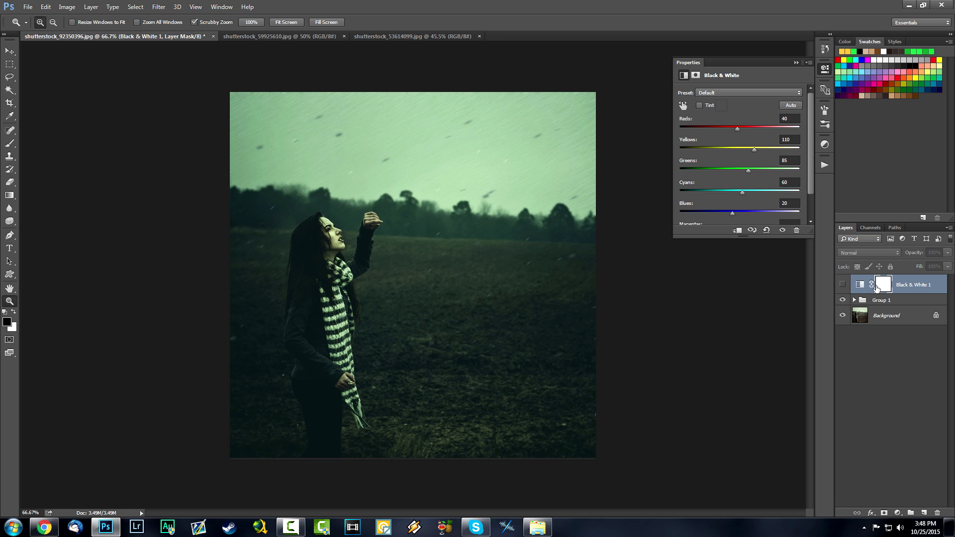
Step: Stop recording the Blue action, collapse its list of recorded commands in Set 1 and select the action
{"action": "left_click", "coordinate": [825, 165]}
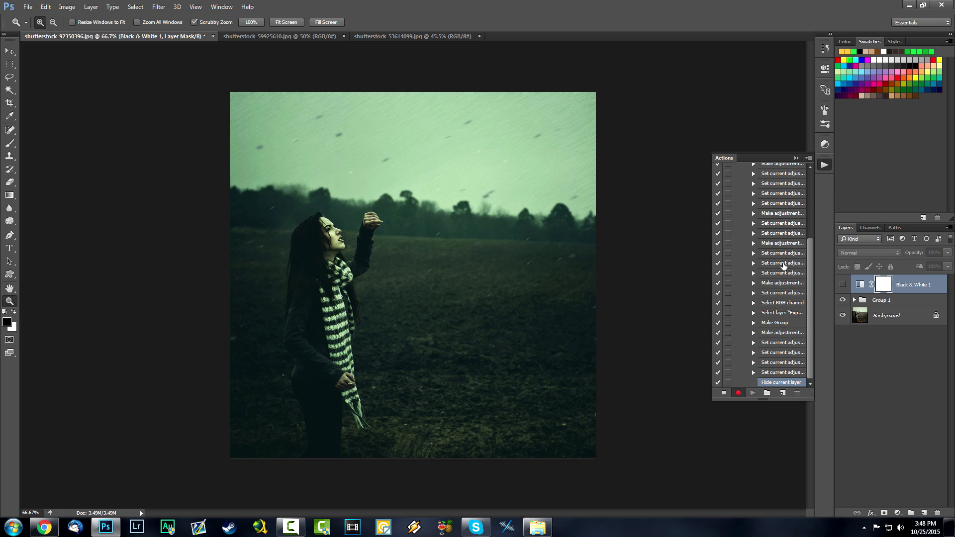
{"action": "mouse_move", "coordinate": [810, 274]}
{"action": "left_mouse_down"}
{"action": "mouse_move", "coordinate": [810, 215]}
{"action": "mouse_move", "coordinate": [819, 284]}
{"action": "left_mouse_up"}
{"action": "left_click", "coordinate": [723, 392]}
{"action": "left_click_drag", "start_coordinate": [813, 337], "coordinate": [810, 241]}
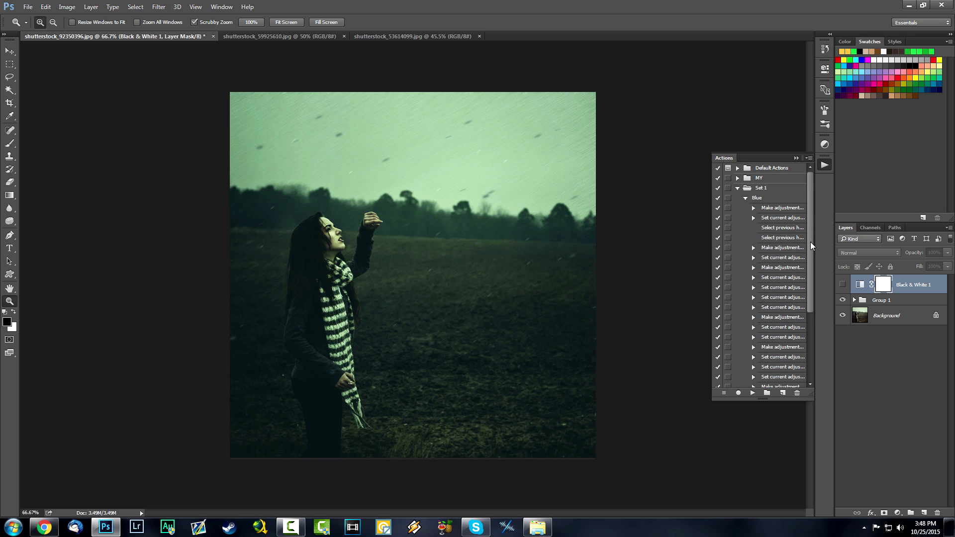
{"action": "left_click", "coordinate": [737, 188]}
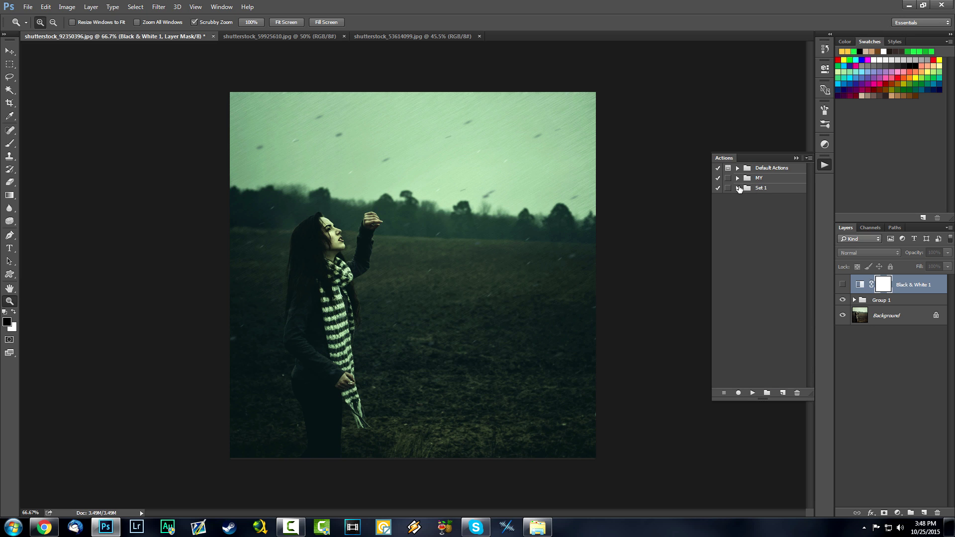
{"action": "left_click", "coordinate": [738, 188]}
{"action": "left_click", "coordinate": [745, 197]}
{"action": "left_click", "coordinate": [760, 199]}
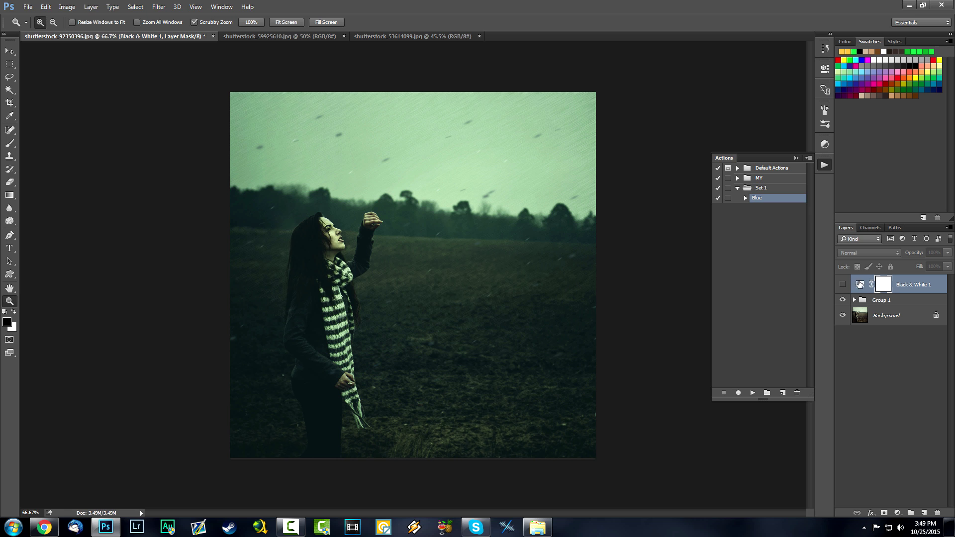
Step: Run the Blue action on shutterstock_59925610.jpg and on shutterstock_53614099.jpg
{"action": "left_click", "coordinate": [268, 38]}
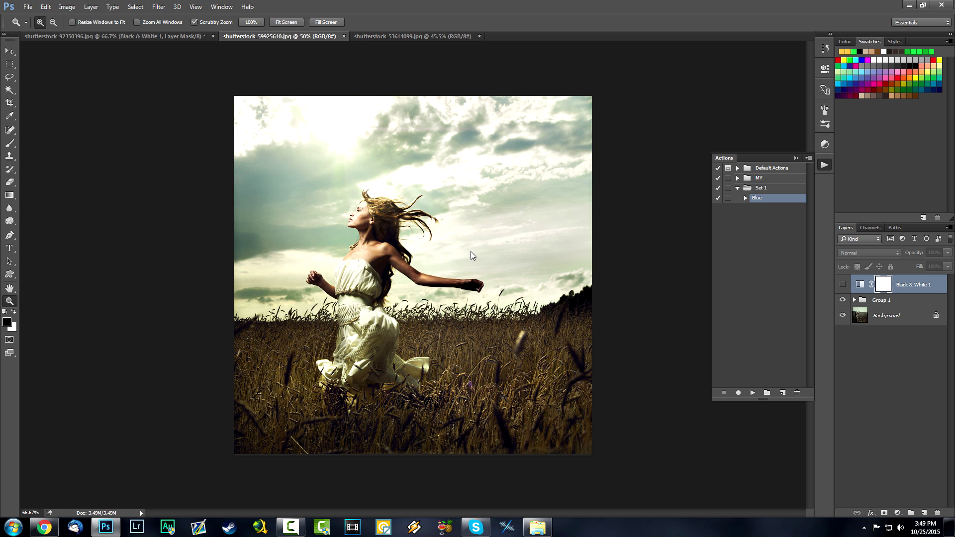
{"action": "left_click", "coordinate": [752, 393]}
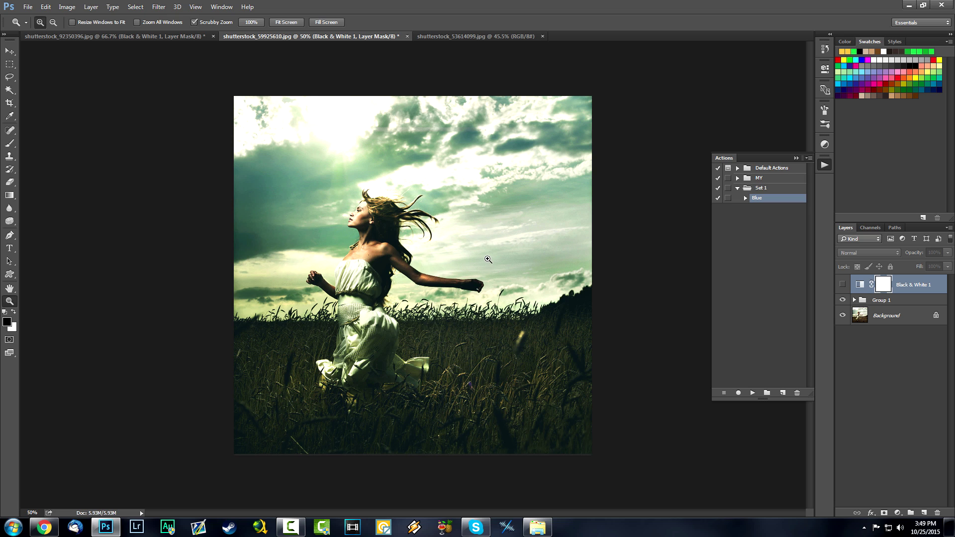
{"action": "left_click", "coordinate": [462, 37]}
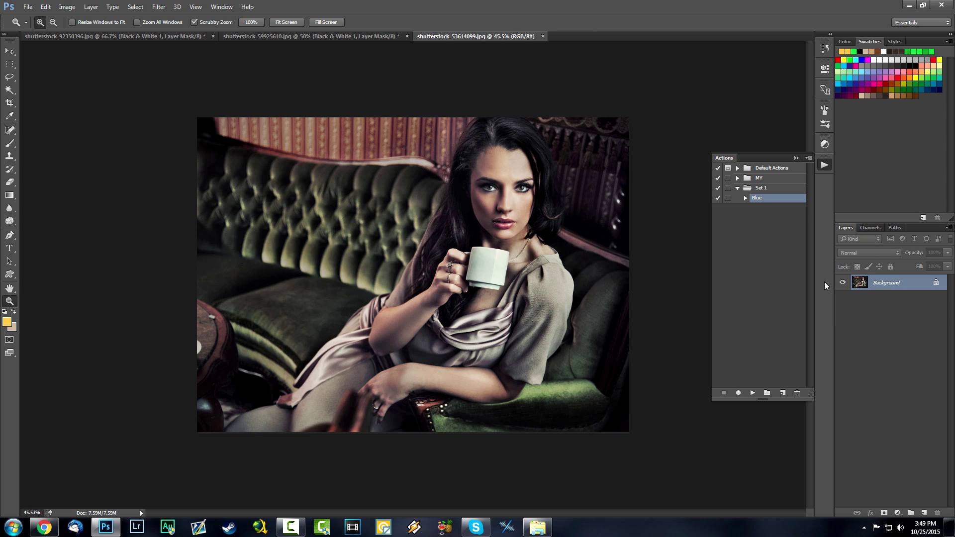
{"action": "left_click", "coordinate": [751, 392]}
Step: Create a new action named Warm in Set 1 and start recording it on shutterstock_53614099.jpg
{"action": "left_click", "coordinate": [782, 393]}
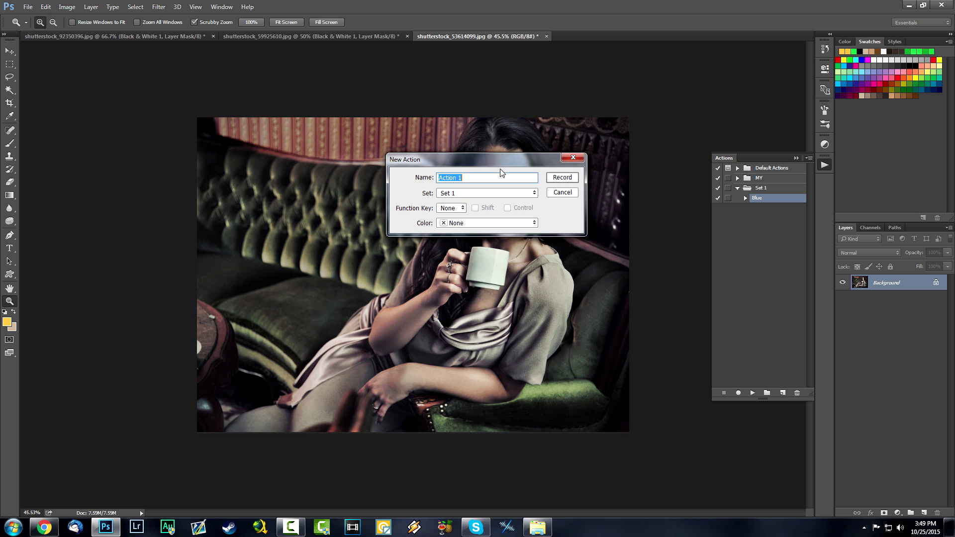
{"action": "type", "text": "Warm"}
{"action": "left_click", "coordinate": [560, 180]}
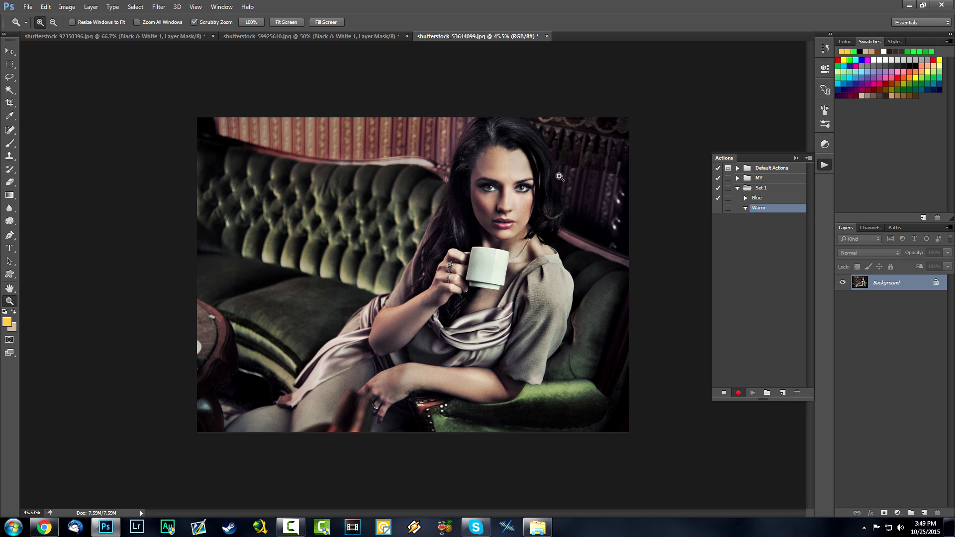
Step: Add a Gradient Map adjustment layer with the rainbow spectrum preset and lower its opacity to a faint tint
{"action": "left_click", "coordinate": [897, 512]}
{"action": "left_click", "coordinate": [875, 488]}
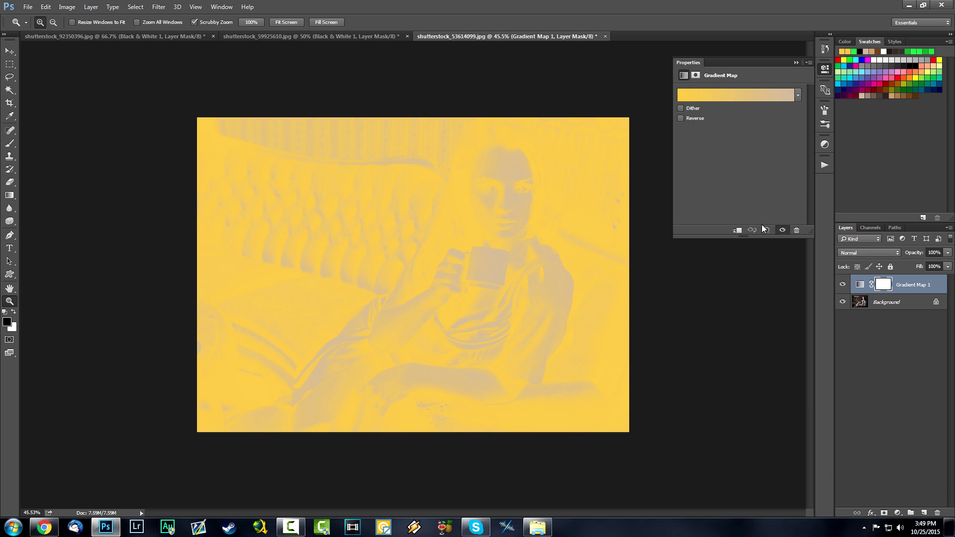
{"action": "left_click", "coordinate": [736, 95]}
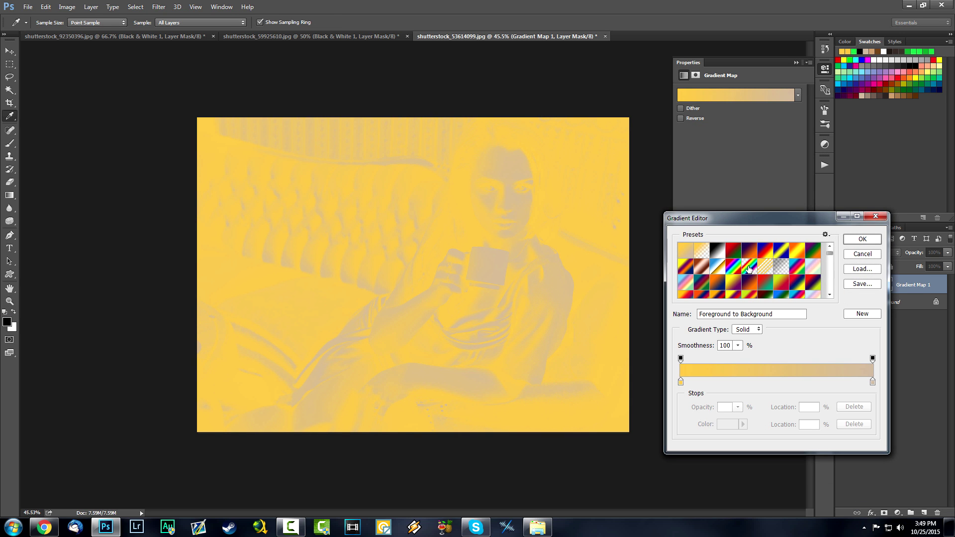
{"action": "left_click", "coordinate": [749, 267]}
{"action": "left_click", "coordinate": [858, 240]}
{"action": "key", "text": "z"}
{"action": "left_click_drag", "start_coordinate": [912, 252], "coordinate": [793, 257]}
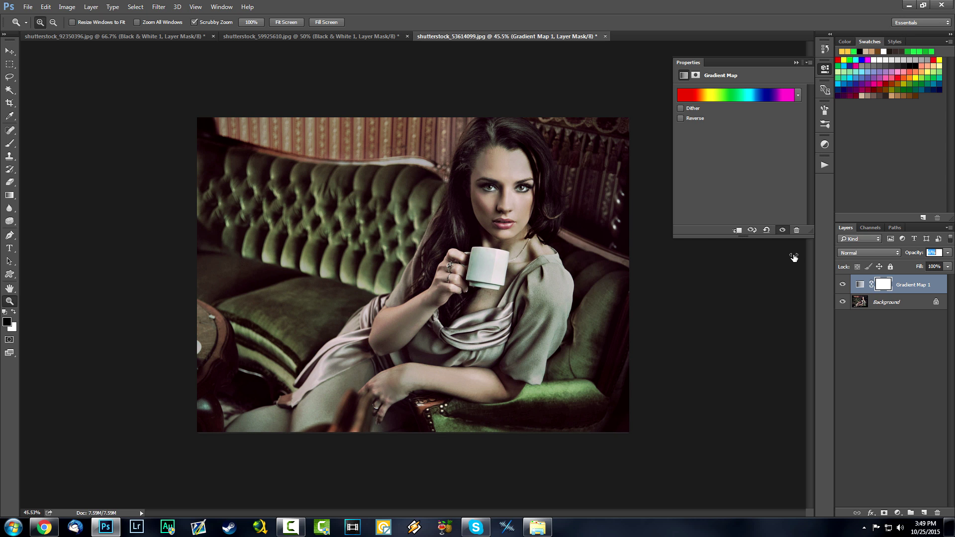
Step: Add a Curves adjustment layer that pulls the highlights down and lifts the shadows of the RGB curve
{"action": "left_click", "coordinate": [897, 503]}
{"action": "left_click", "coordinate": [897, 512]}
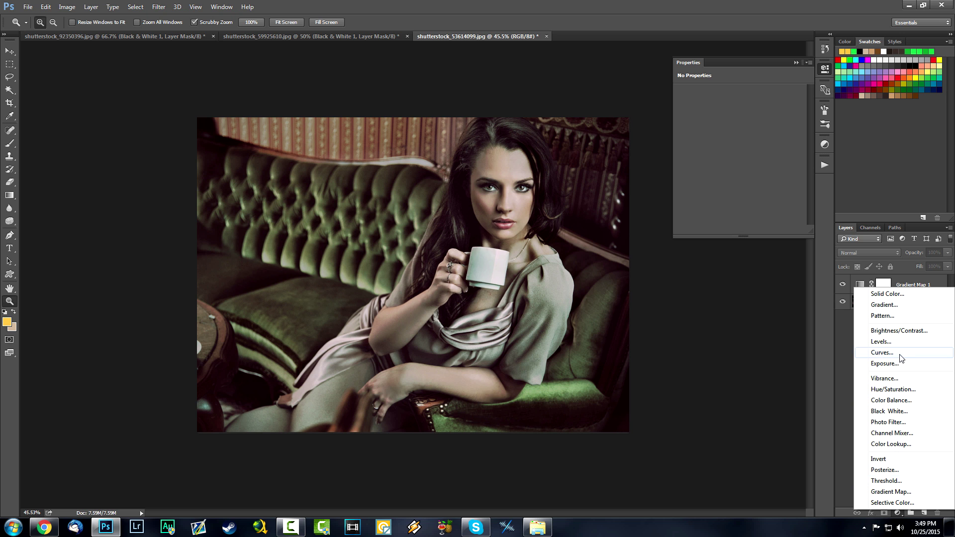
{"action": "left_click", "coordinate": [881, 352]}
{"action": "left_click_drag", "start_coordinate": [771, 142], "coordinate": [771, 151]}
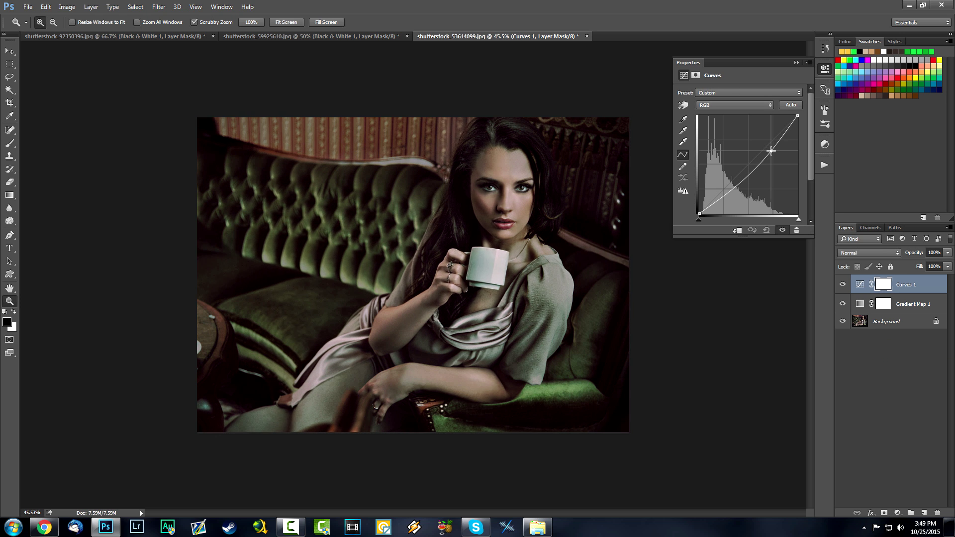
{"action": "left_click_drag", "start_coordinate": [737, 184], "coordinate": [727, 184]}
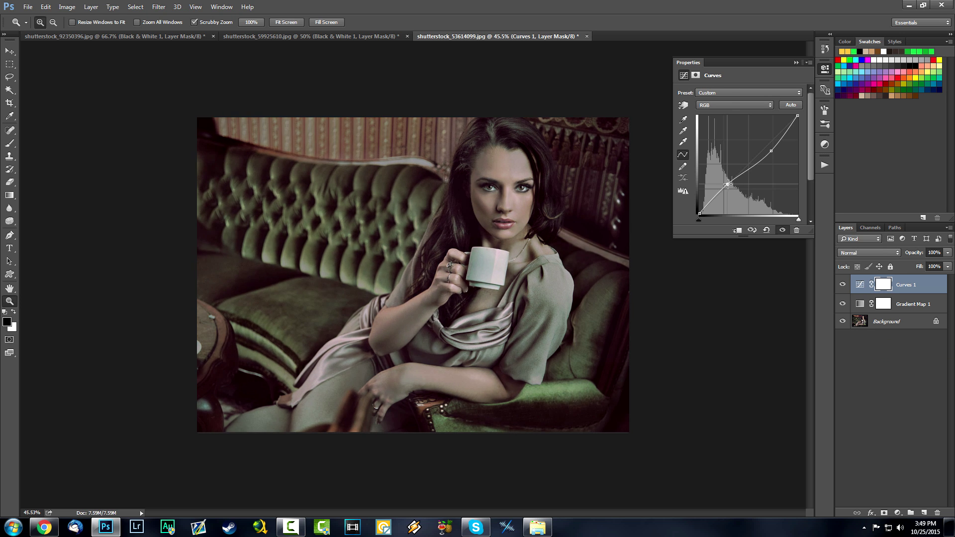
Step: Add an Exposure adjustment layer with the offset at +0.0041
{"action": "left_click", "coordinate": [897, 512]}
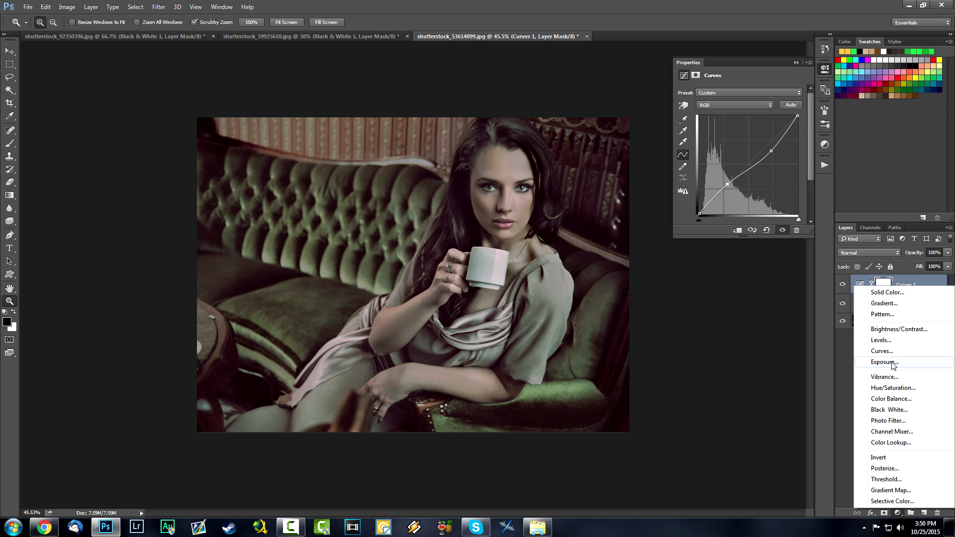
{"action": "left_click", "coordinate": [892, 364]}
{"action": "left_click_drag", "start_coordinate": [740, 139], "coordinate": [740, 139]}
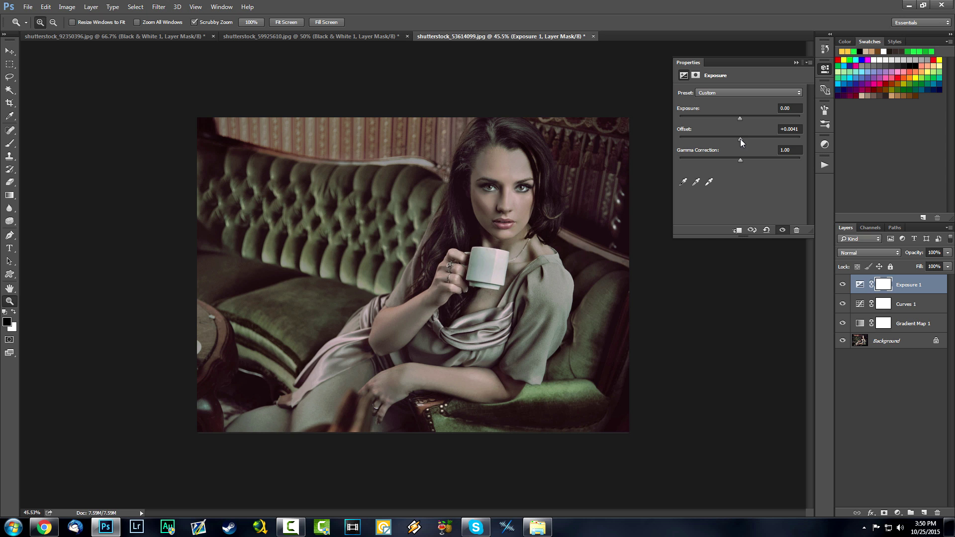
Step: Add a Color Balance layer with midtones at Cyan-Red +11, Yellow-Blue -8, and shadows at Cyan-Red +13, Magenta-Green +1, Yellow-Blue +5
{"action": "left_click", "coordinate": [903, 512]}
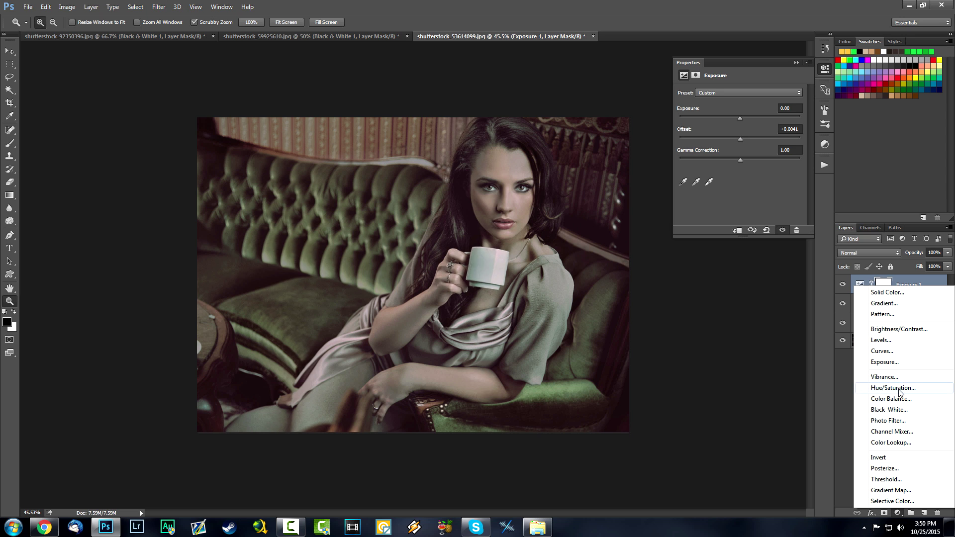
{"action": "left_click", "coordinate": [903, 404]}
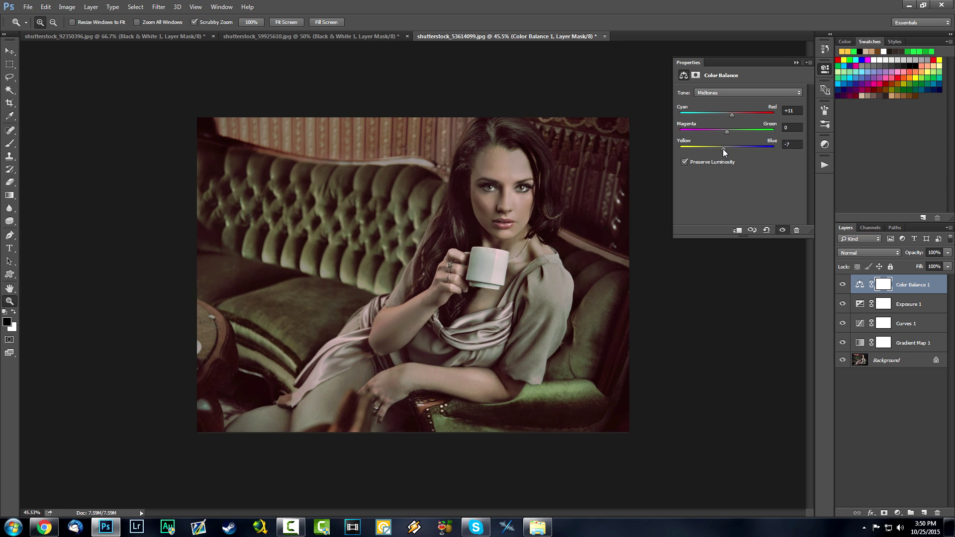
{"action": "left_click", "coordinate": [730, 92]}
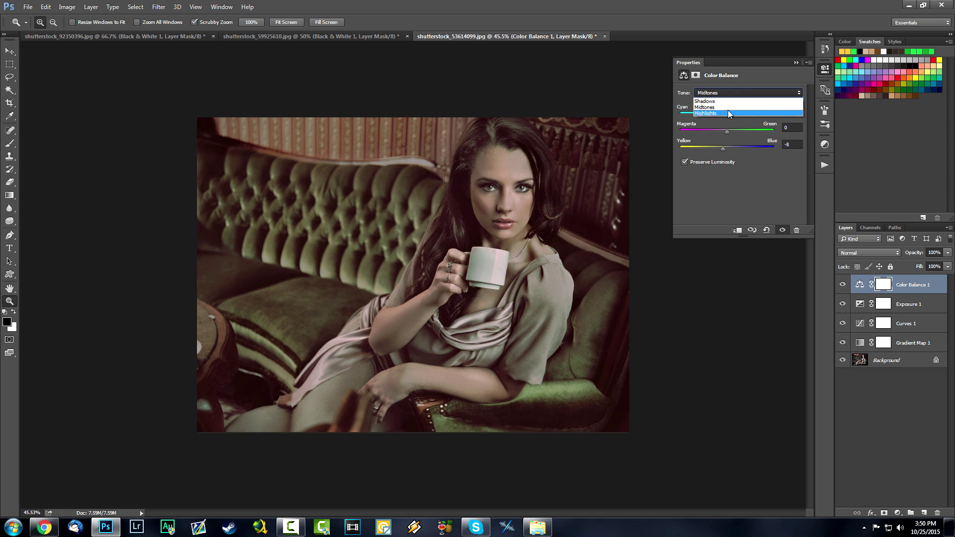
{"action": "left_click", "coordinate": [726, 102]}
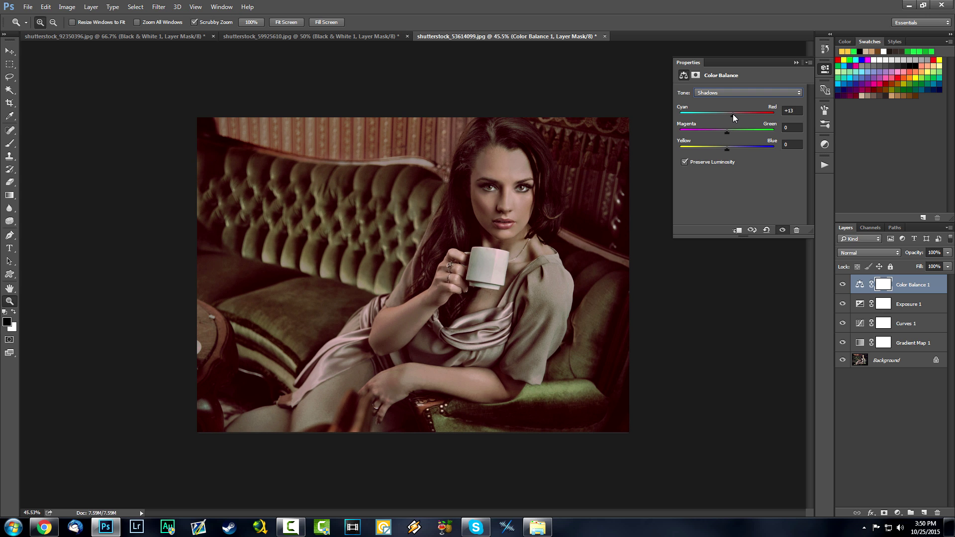
{"action": "left_click_drag", "start_coordinate": [724, 131], "coordinate": [730, 147]}
Step: Add a Hue/Saturation adjustment layer with the master saturation at +7
{"action": "left_click", "coordinate": [897, 513]}
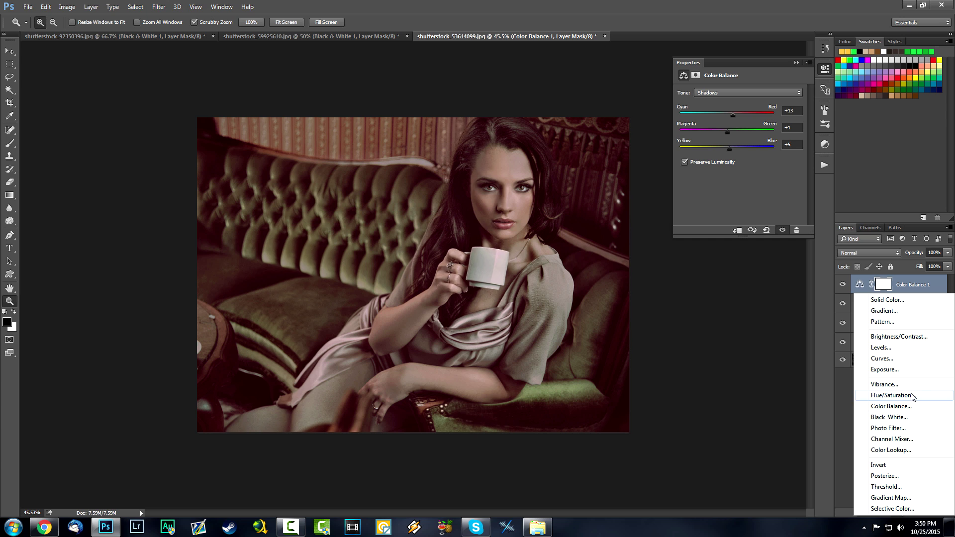
{"action": "left_click", "coordinate": [891, 395]}
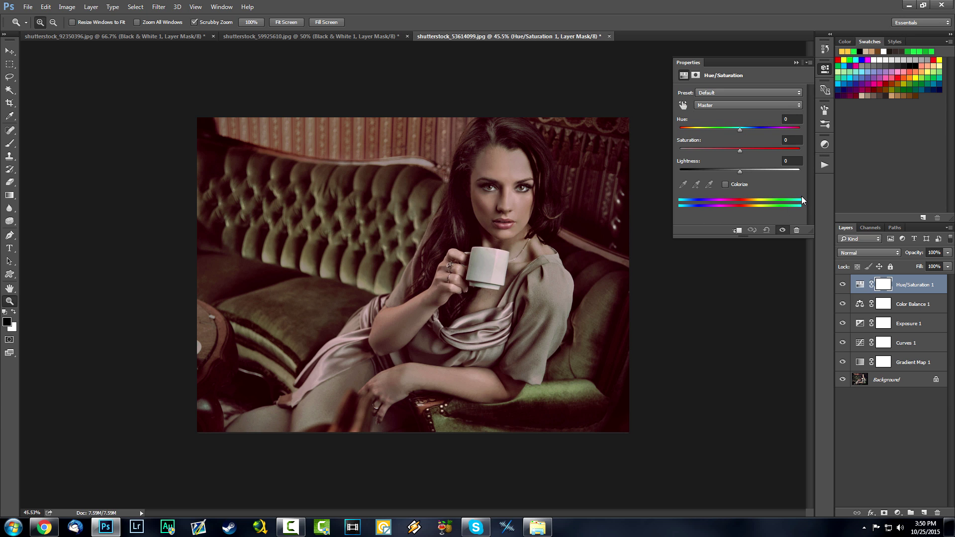
{"action": "mouse_move", "coordinate": [736, 151]}
{"action": "left_mouse_down"}
{"action": "mouse_move", "coordinate": [707, 148]}
{"action": "mouse_move", "coordinate": [744, 151]}
{"action": "left_mouse_up"}
Step: Add a second Gradient Map adjustment layer with an orange-to-dark-blue preset, blended in Lighten mode at 5% opacity
{"action": "left_click", "coordinate": [897, 512]}
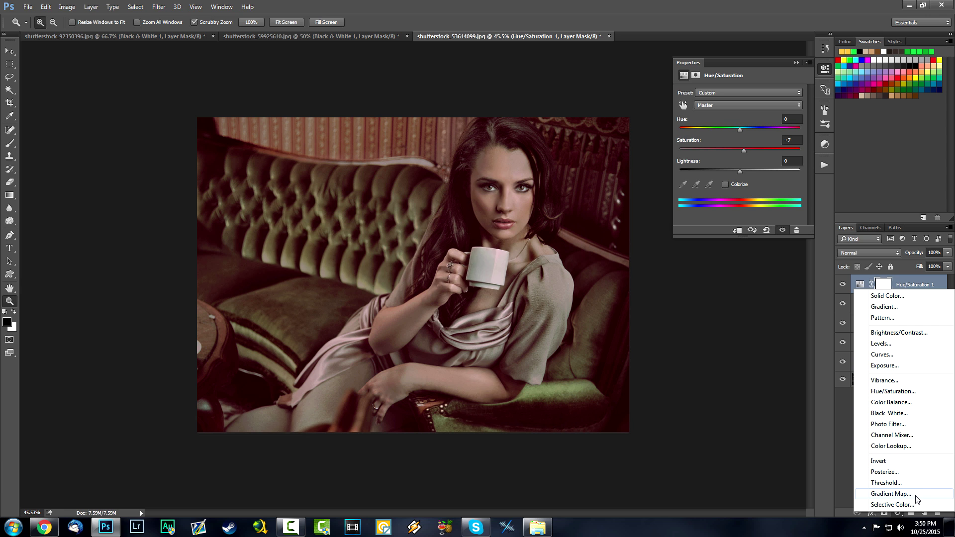
{"action": "left_click", "coordinate": [890, 493]}
{"action": "left_click", "coordinate": [731, 95]}
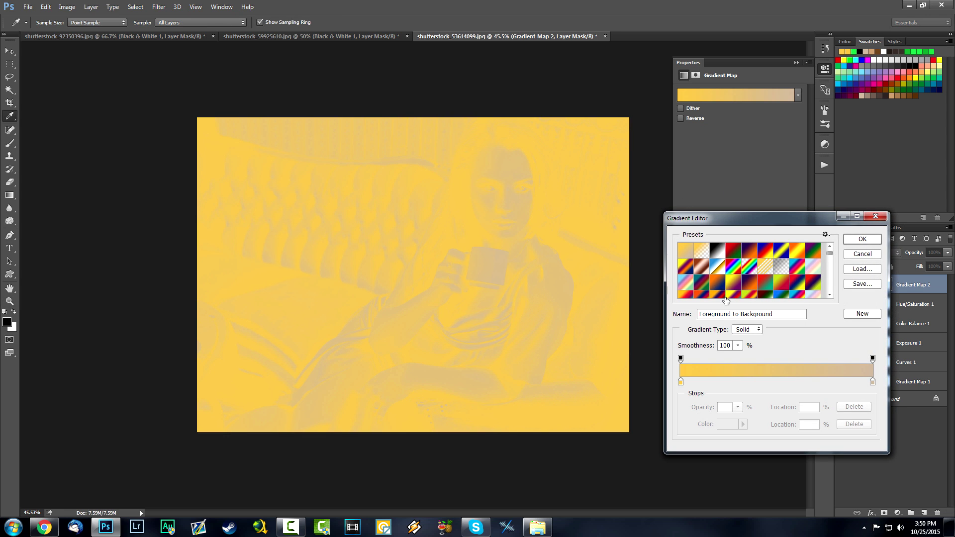
{"action": "left_click", "coordinate": [724, 295]}
{"action": "key", "text": "Return"}
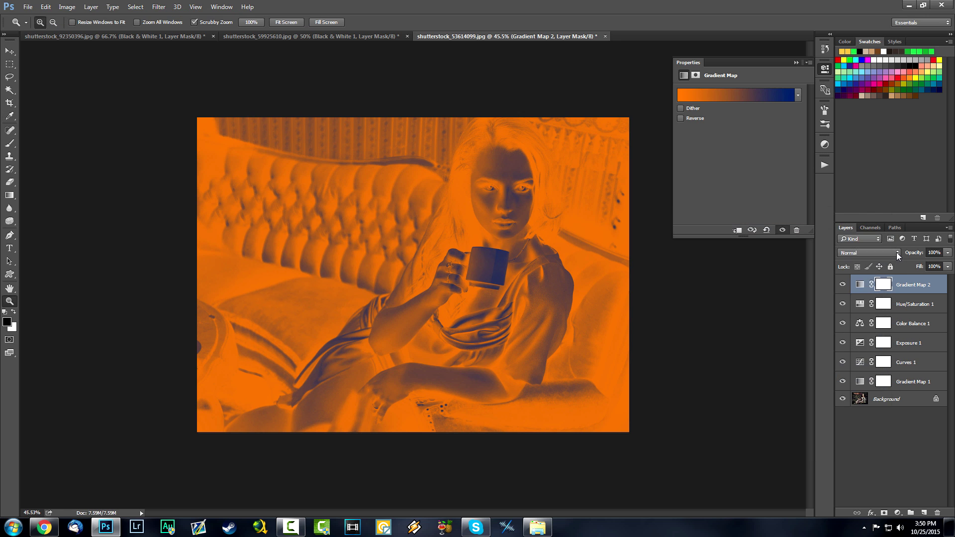
{"action": "left_click", "coordinate": [896, 253]}
{"action": "left_click", "coordinate": [853, 301]}
{"action": "left_click_drag", "start_coordinate": [912, 256], "coordinate": [741, 270]}
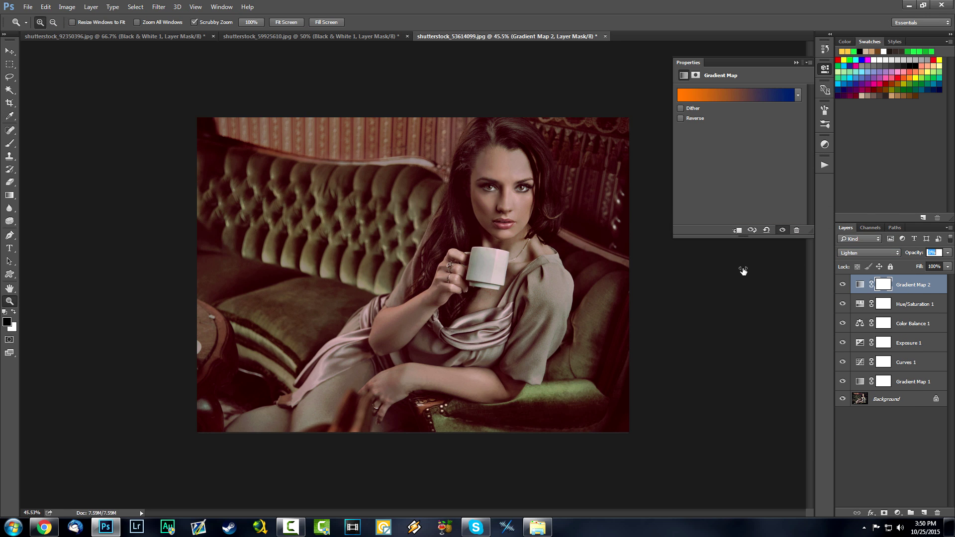
Step: Change the second gradient map's blend mode to Pin Light and its opacity to 7%
{"action": "left_click", "coordinate": [869, 253]}
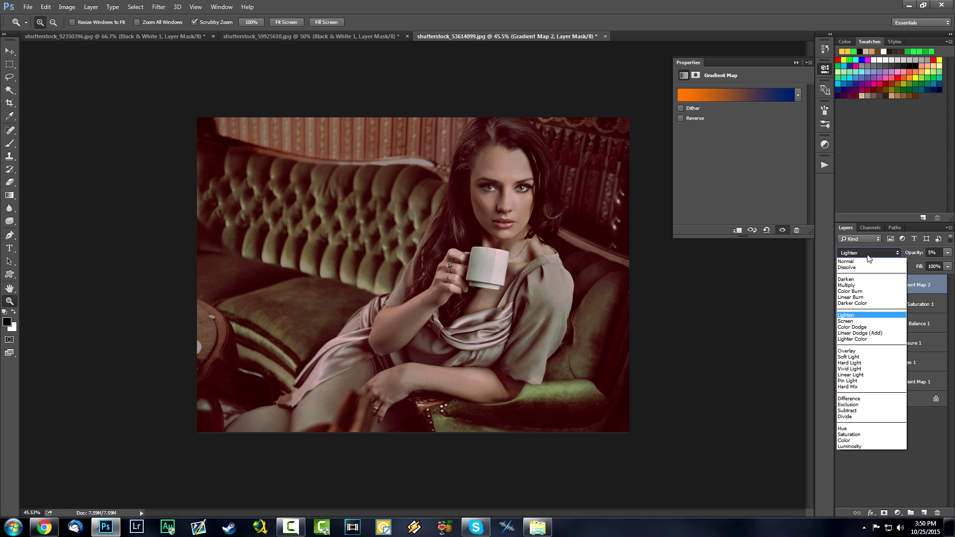
{"action": "left_click", "coordinate": [869, 351]}
{"action": "mouse_move", "coordinate": [914, 253]}
{"action": "left_mouse_down"}
{"action": "mouse_move", "coordinate": [924, 254]}
{"action": "mouse_move", "coordinate": [916, 256]}
{"action": "left_mouse_up"}
{"action": "left_click", "coordinate": [890, 253]}
{"action": "left_click", "coordinate": [889, 254]}
{"action": "scroll", "coordinate": [889, 255], "scroll_direction": "down", "scroll_amount": 3}
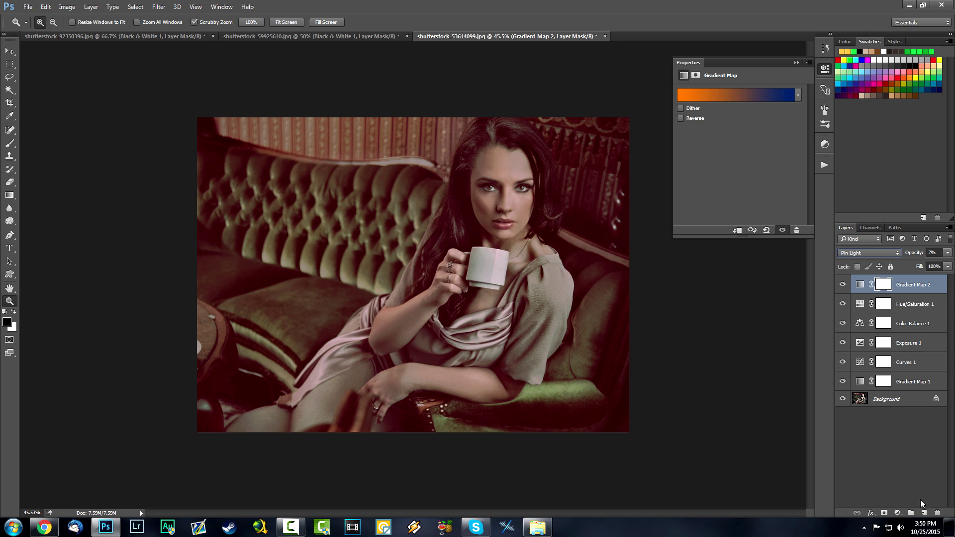
Step: Add a Levels adjustment layer with the black input at 23, midtones at 0.96 and the white input at 210
{"action": "left_click", "coordinate": [898, 513]}
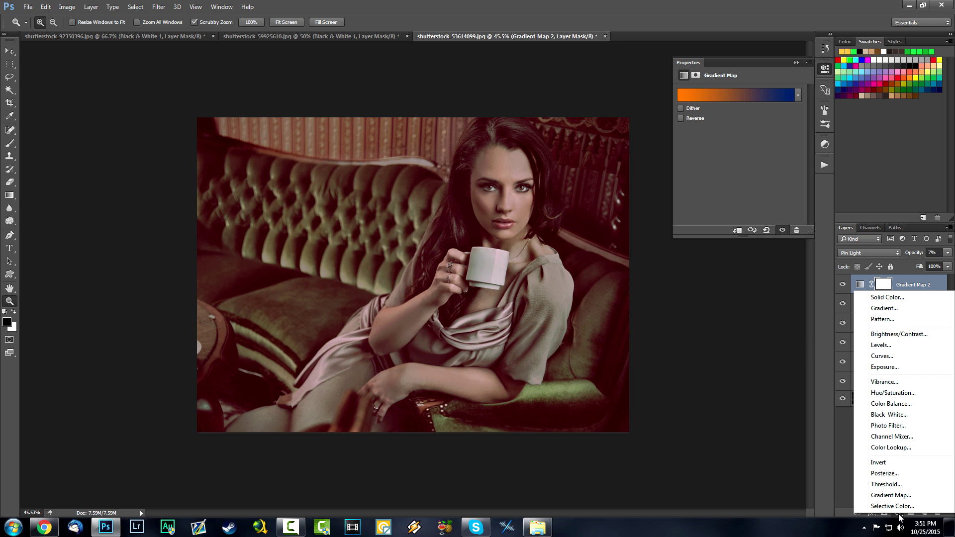
{"action": "left_click", "coordinate": [913, 345]}
{"action": "left_click_drag", "start_coordinate": [690, 165], "coordinate": [744, 165]}
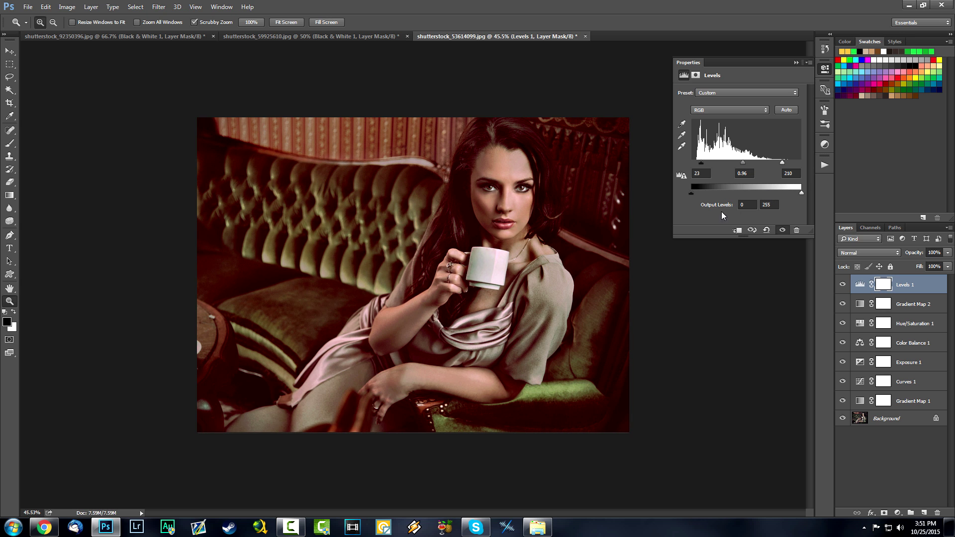
Step: Raise the Levels layer's black output level to 17 and group all the adjustment layers from Gradient Map 1 to Levels 1
{"action": "left_click_drag", "start_coordinate": [693, 192], "coordinate": [701, 193]}
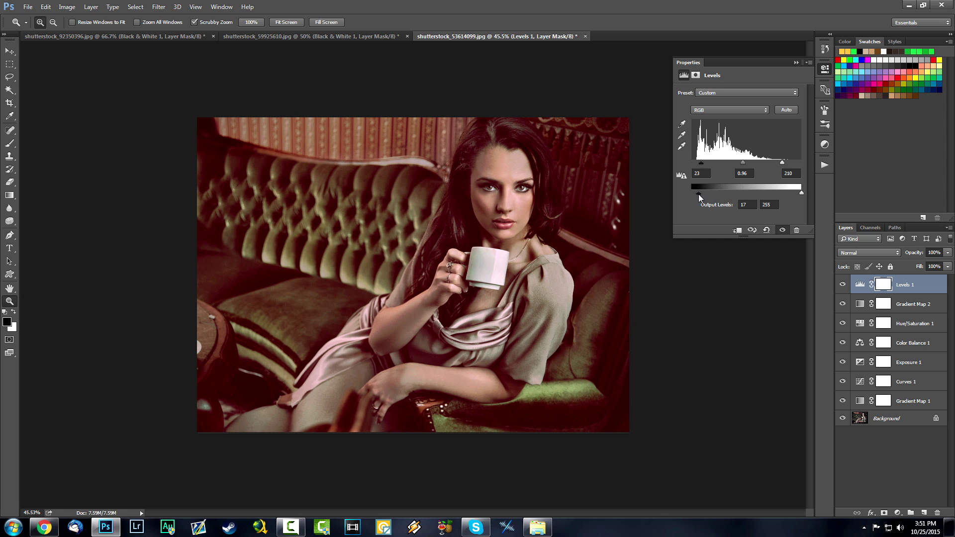
{"action": "left_click", "coordinate": [796, 63]}
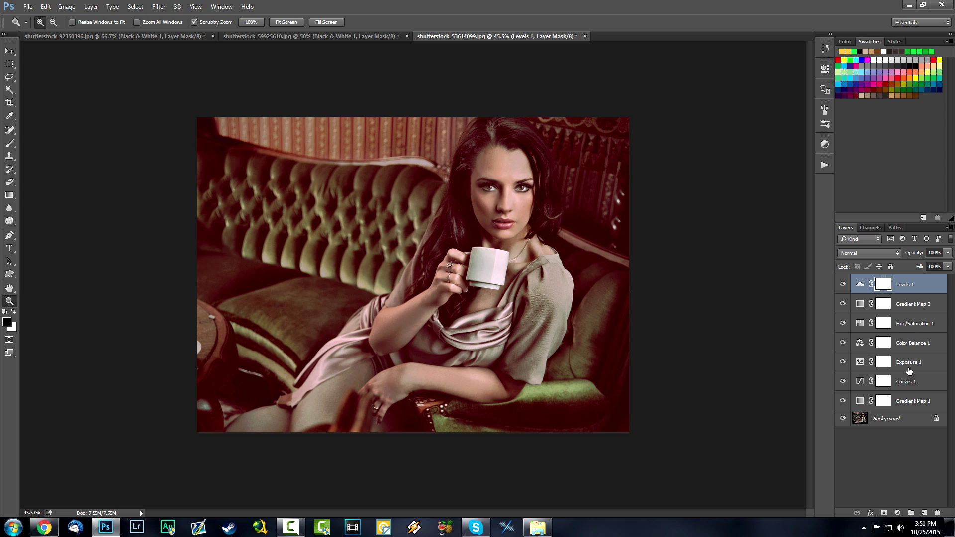
{"action": "left_click", "coordinate": [915, 401], "text": "shift"}
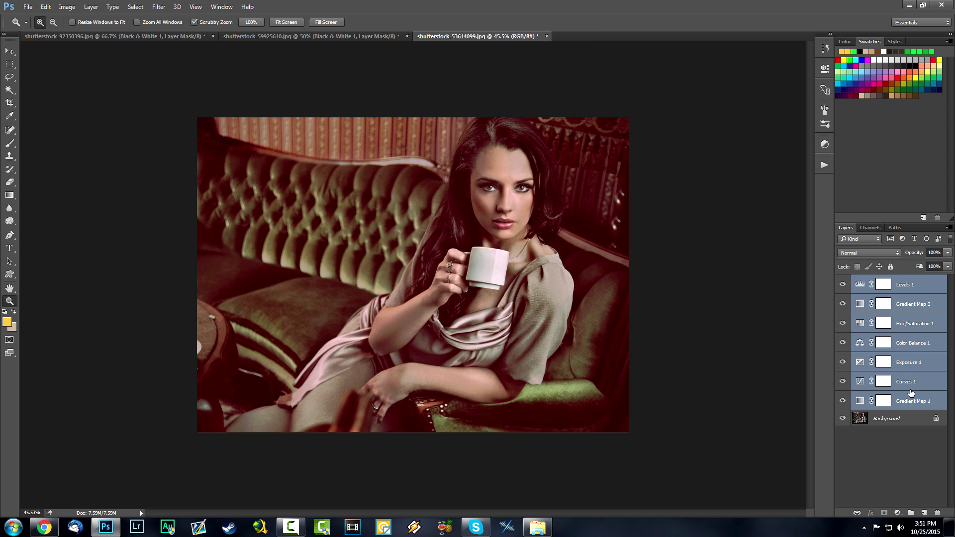
{"action": "key", "text": "ctrl+g"}
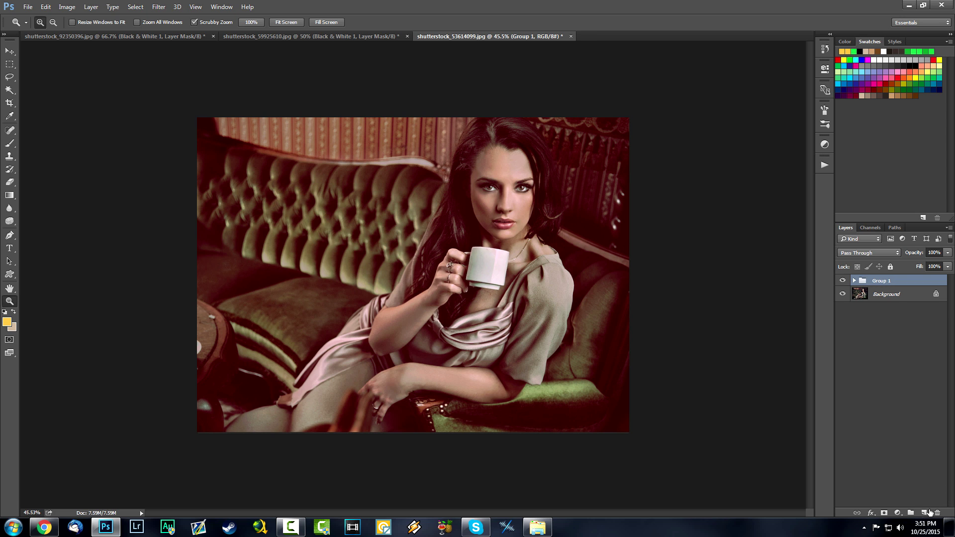
Step: Add a Black & White adjustment layer with the default preset above the group and hide it
{"action": "left_click", "coordinate": [897, 513]}
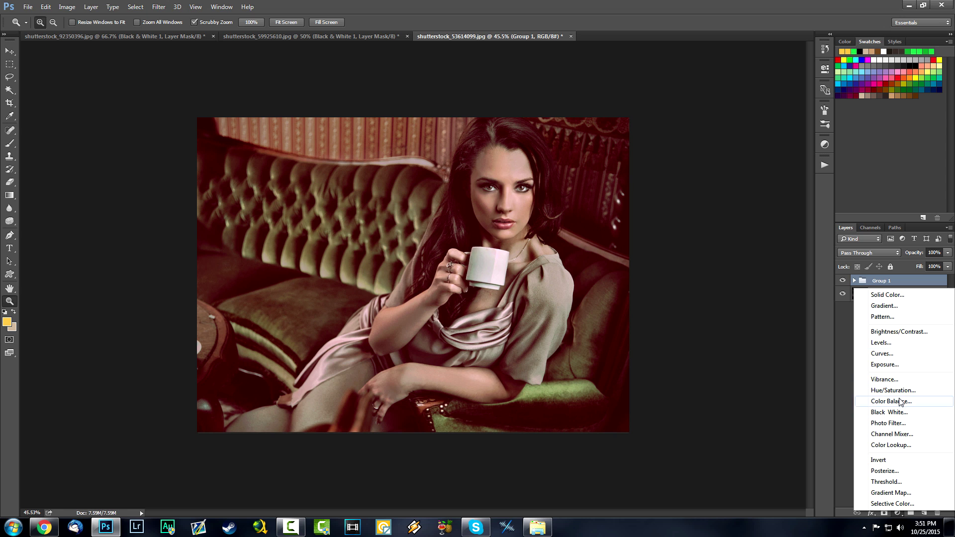
{"action": "left_click", "coordinate": [890, 412]}
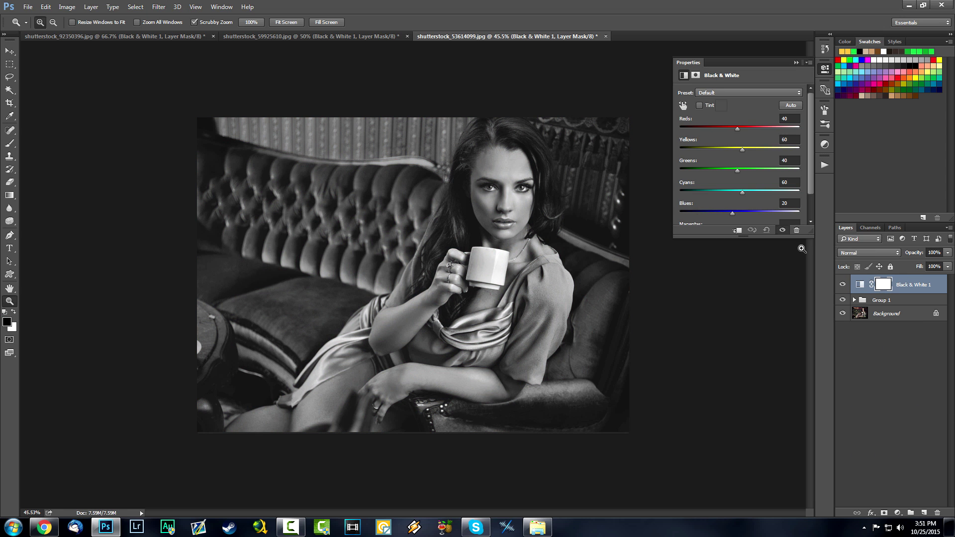
{"action": "left_click", "coordinate": [842, 285]}
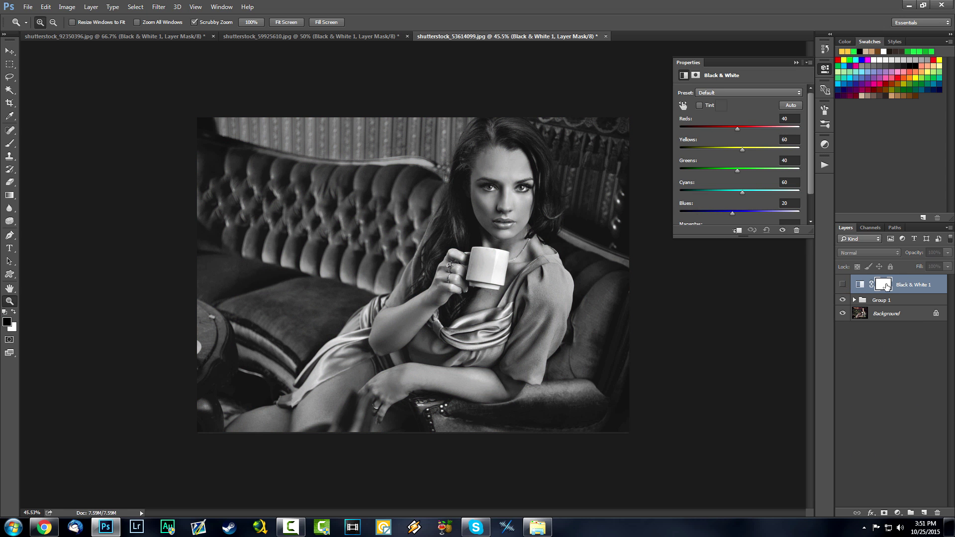
{"action": "left_click", "coordinate": [795, 63]}
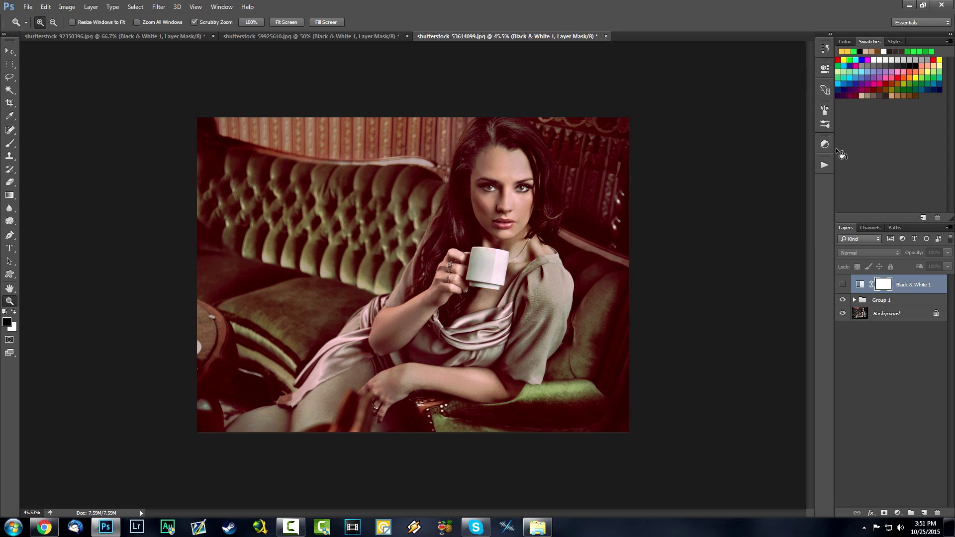
Step: Stop recording the Warm action and collapse its list of recorded steps
{"action": "left_click", "coordinate": [825, 164]}
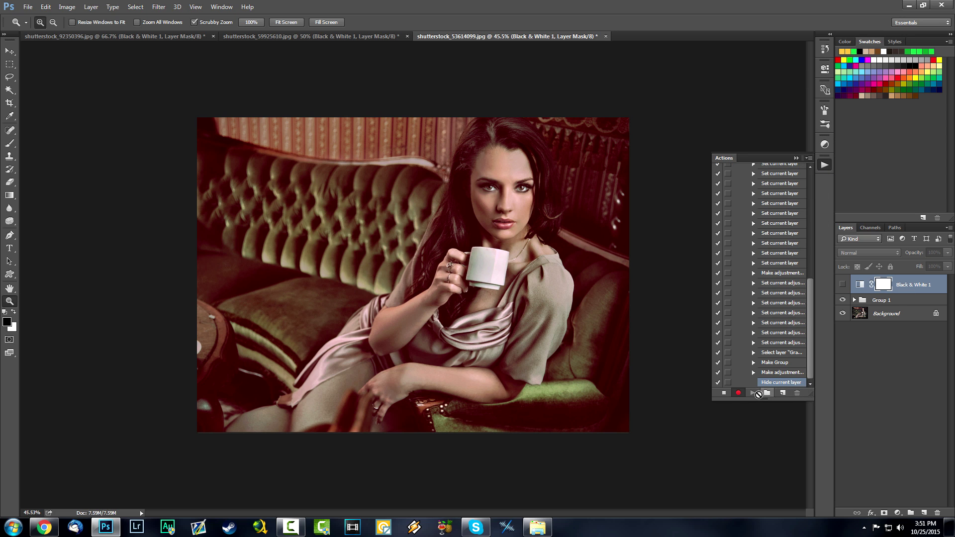
{"action": "left_click", "coordinate": [724, 393]}
{"action": "scroll", "coordinate": [809, 299], "scroll_direction": "up", "scroll_amount": 10}
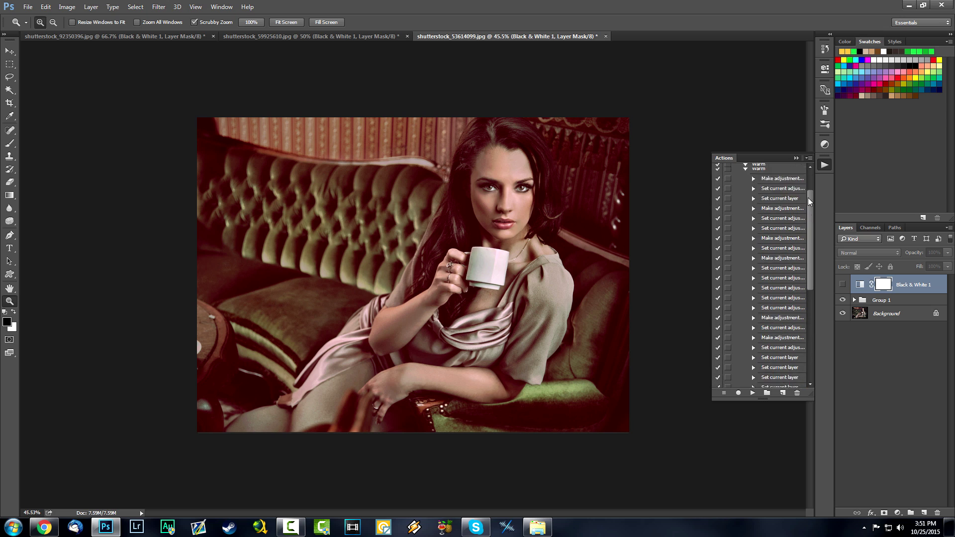
{"action": "left_click", "coordinate": [745, 208]}
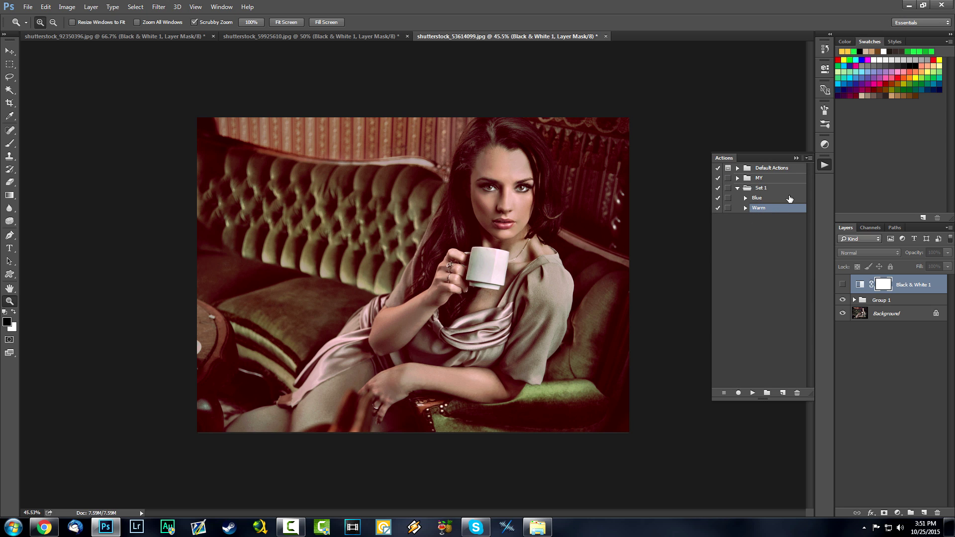
Step: Rename the action set Set 1 as Filters
{"action": "double_click", "coordinate": [761, 187]}
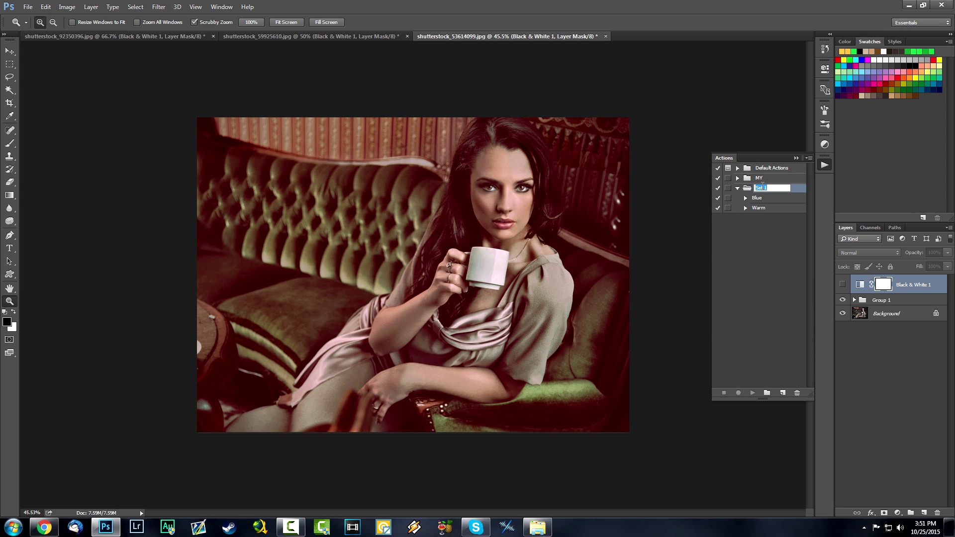
{"action": "type", "text": "ers"}
{"action": "key", "text": "Return"}
Step: Select the Warm action and revert shutterstock_59925610.jpg to its saved version
{"action": "left_click", "coordinate": [767, 208]}
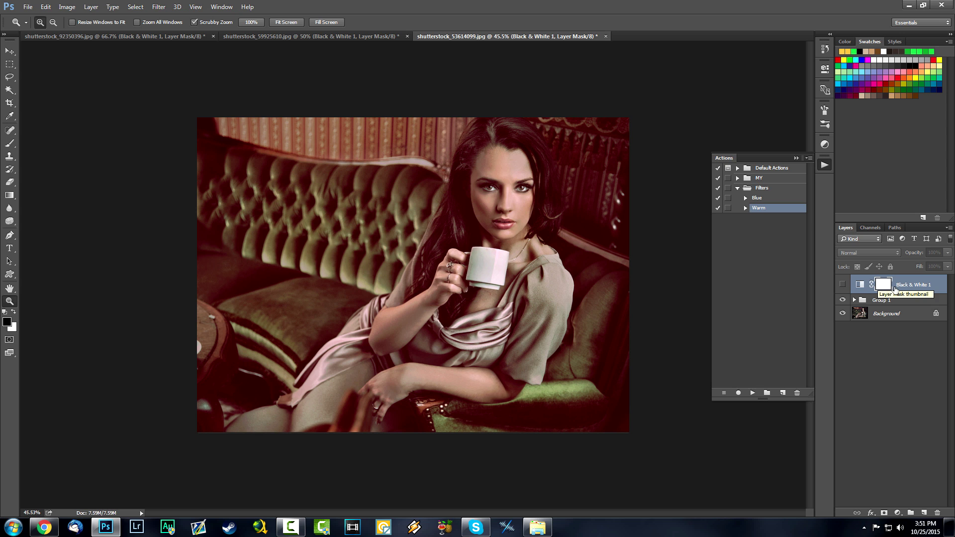
{"action": "left_click", "coordinate": [352, 42]}
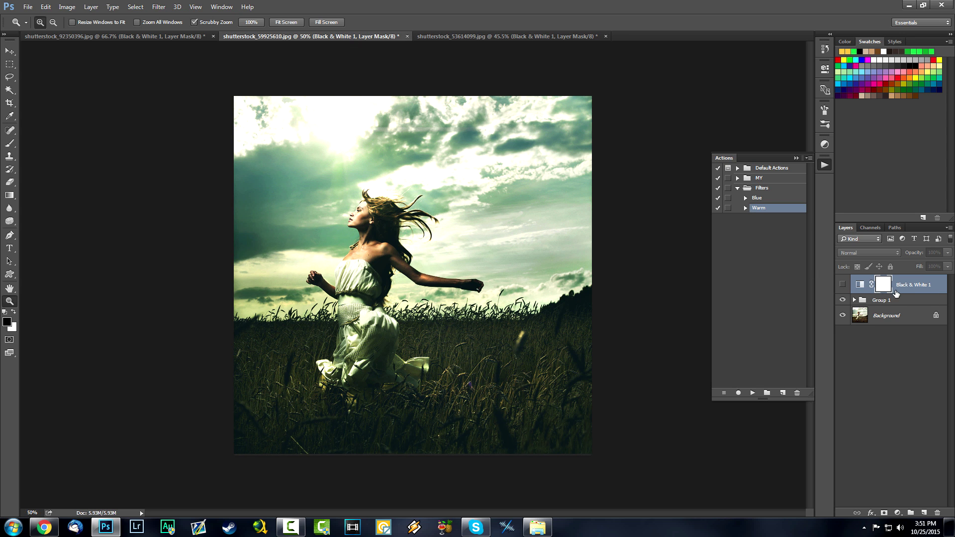
{"action": "key", "text": "F12"}
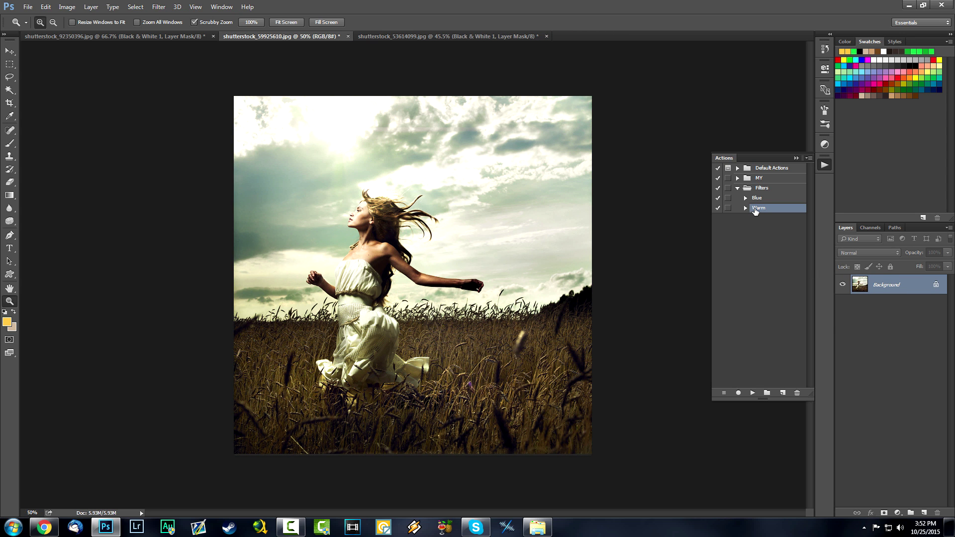
Step: Try the Warm action on the field photo with its Black & White 1 layer shown, and revert the photo to its saved version
{"action": "left_click", "coordinate": [752, 392]}
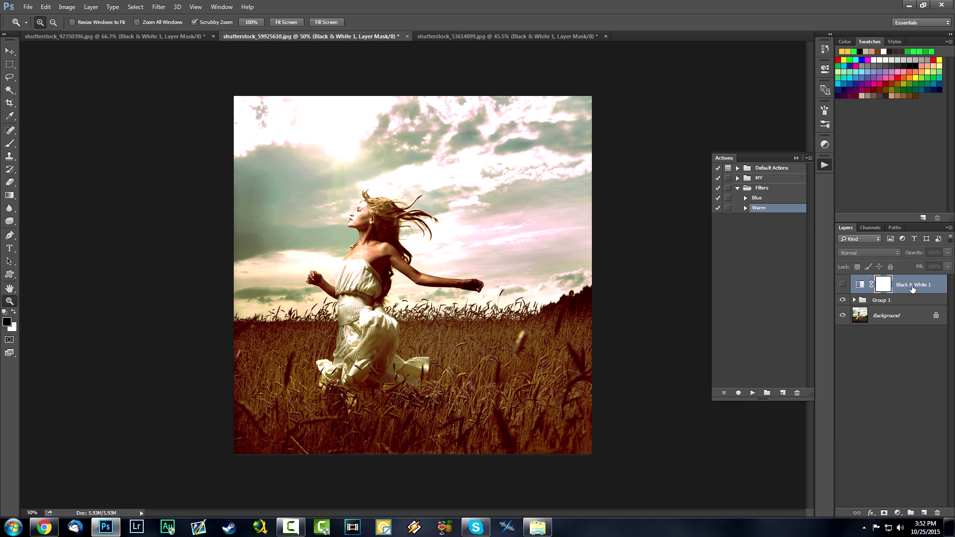
{"action": "left_click", "coordinate": [842, 284]}
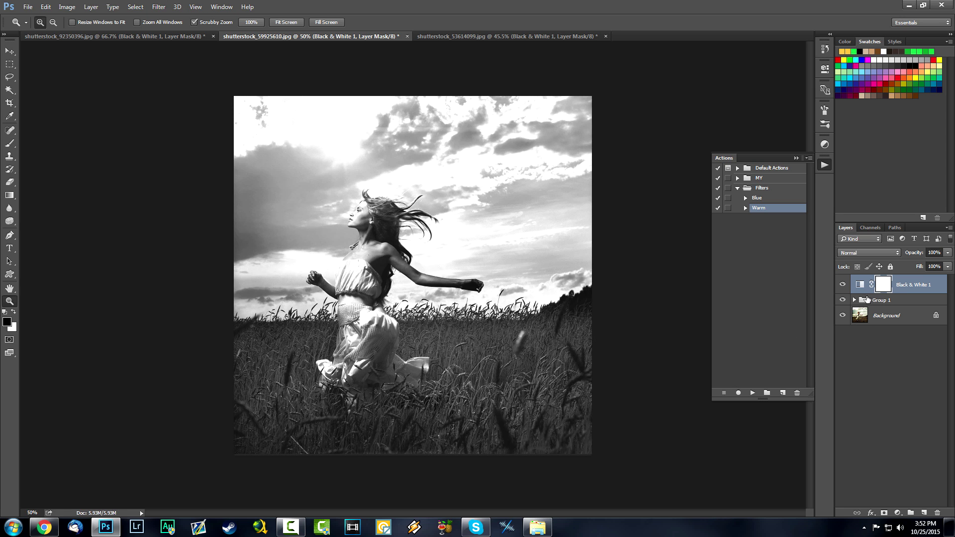
{"action": "key", "text": "F12"}
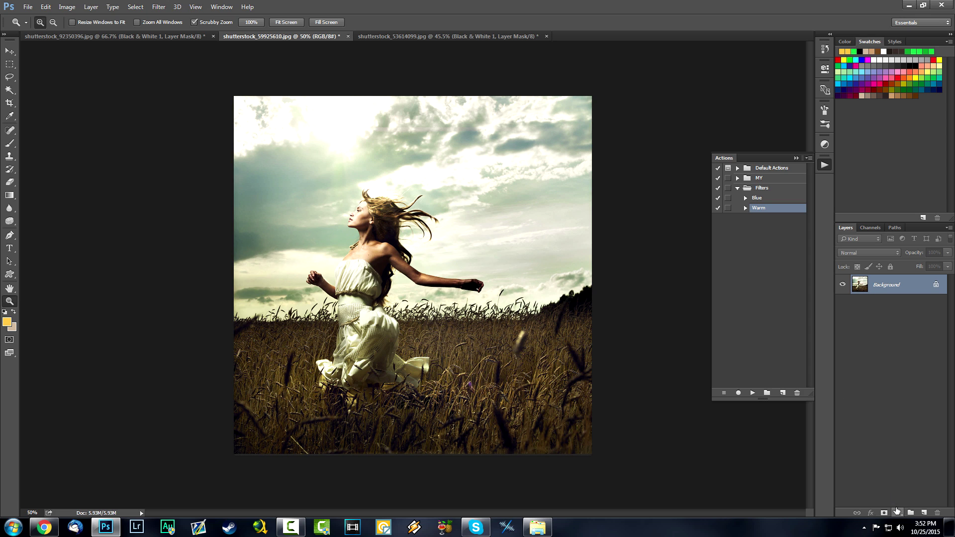
Step: Start recording a new action named Haze in the Filters set
{"action": "left_click", "coordinate": [782, 393]}
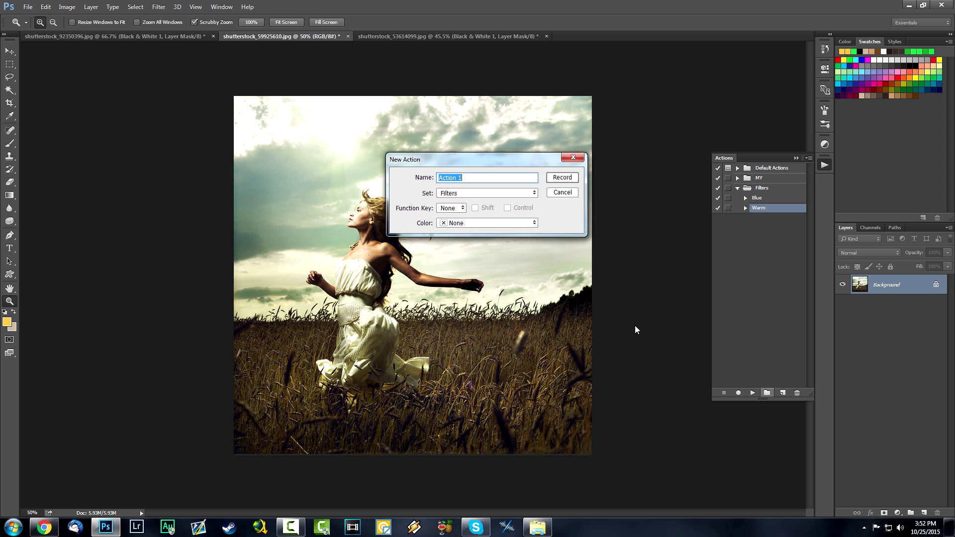
{"action": "type", "text": "Haze"}
{"action": "left_click", "coordinate": [567, 178]}
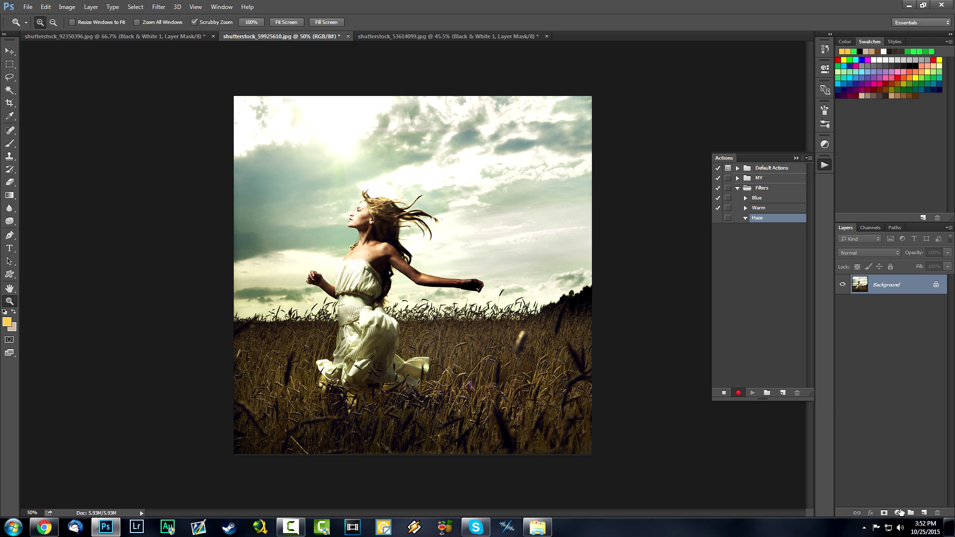
Step: Add an Exposure adjustment layer with a slightly raised offset to lift the photo's dark tones
{"action": "left_click", "coordinate": [901, 514]}
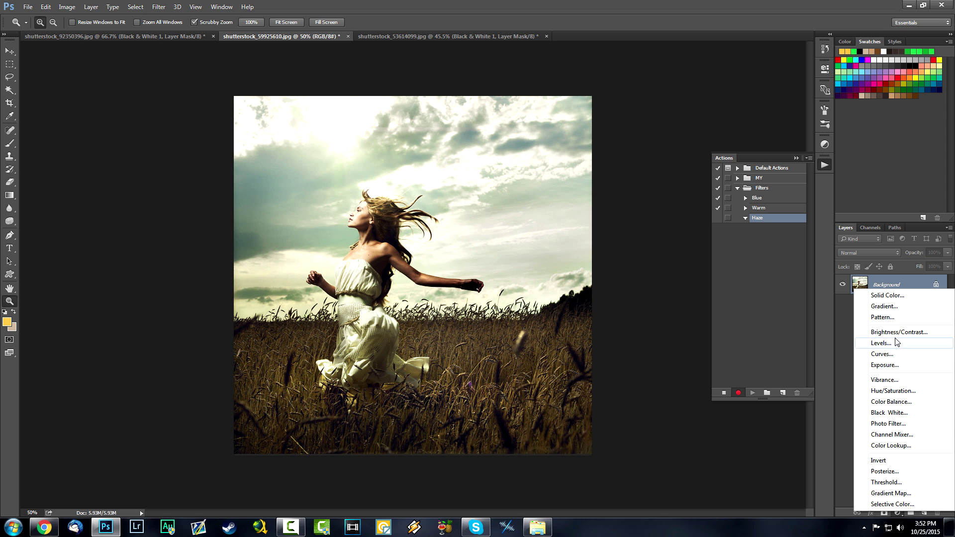
{"action": "left_click", "coordinate": [895, 365]}
{"action": "left_click_drag", "start_coordinate": [738, 141], "coordinate": [744, 138]}
Step: Add a Levels adjustment layer with the midtones at 0.76 and the black input at 6
{"action": "left_click", "coordinate": [898, 512]}
{"action": "left_click", "coordinate": [880, 343]}
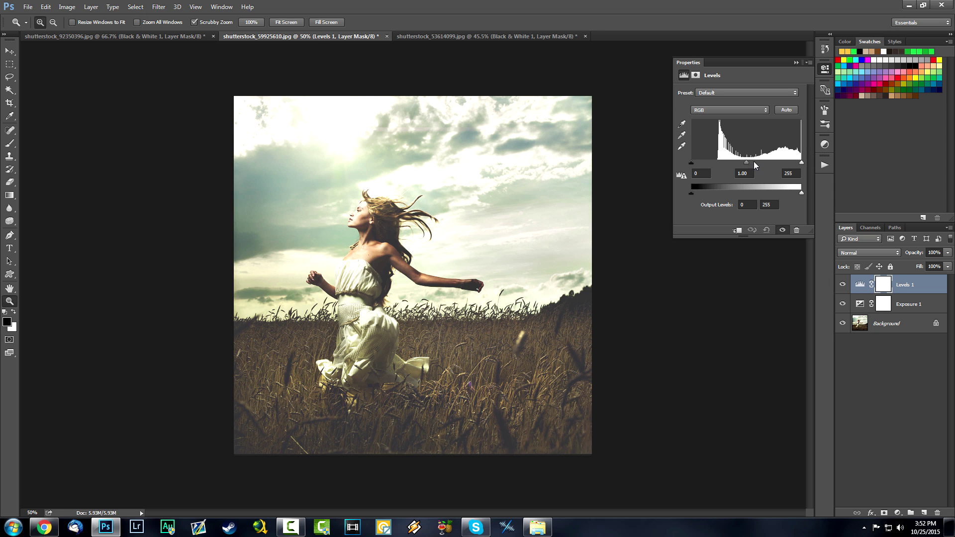
{"action": "left_click_drag", "start_coordinate": [746, 163], "coordinate": [756, 163]}
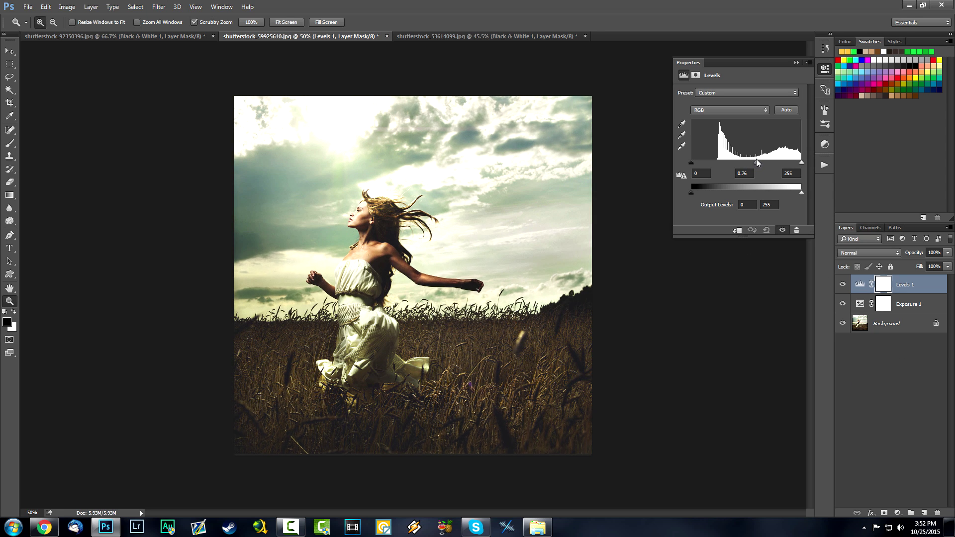
{"action": "left_click_drag", "start_coordinate": [691, 163], "coordinate": [694, 163]}
Step: Add a Photo Filter adjustment layer using Warming Filter (81)
{"action": "left_click", "coordinate": [897, 512]}
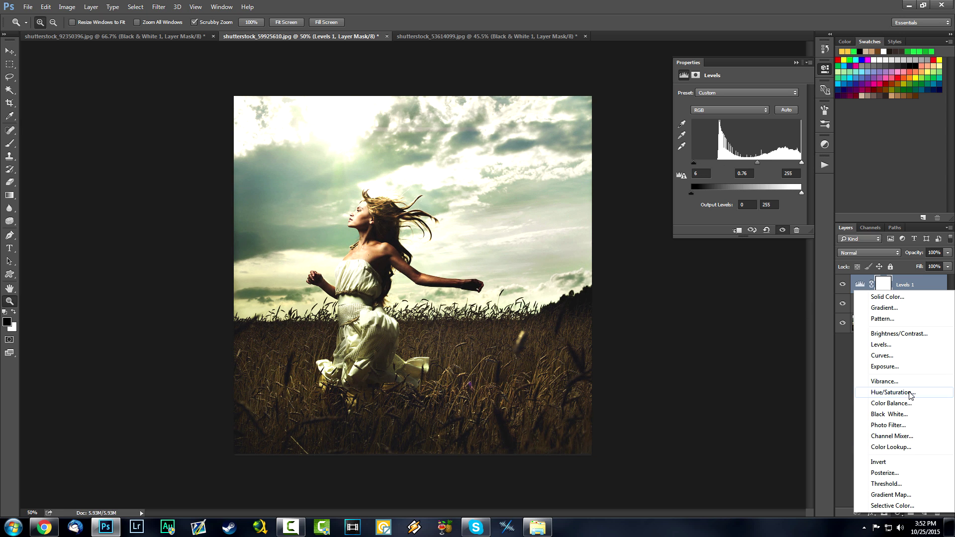
{"action": "left_click", "coordinate": [909, 425]}
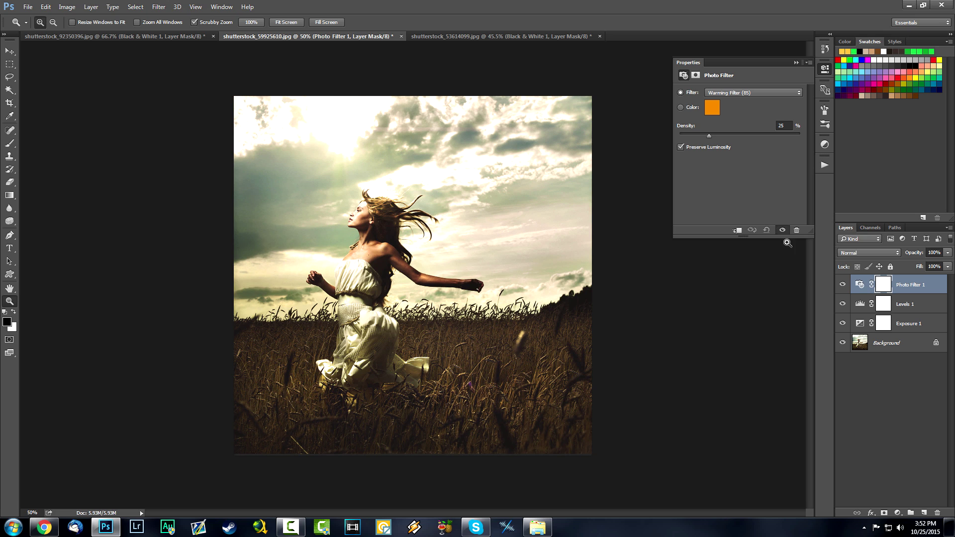
{"action": "left_click", "coordinate": [717, 94]}
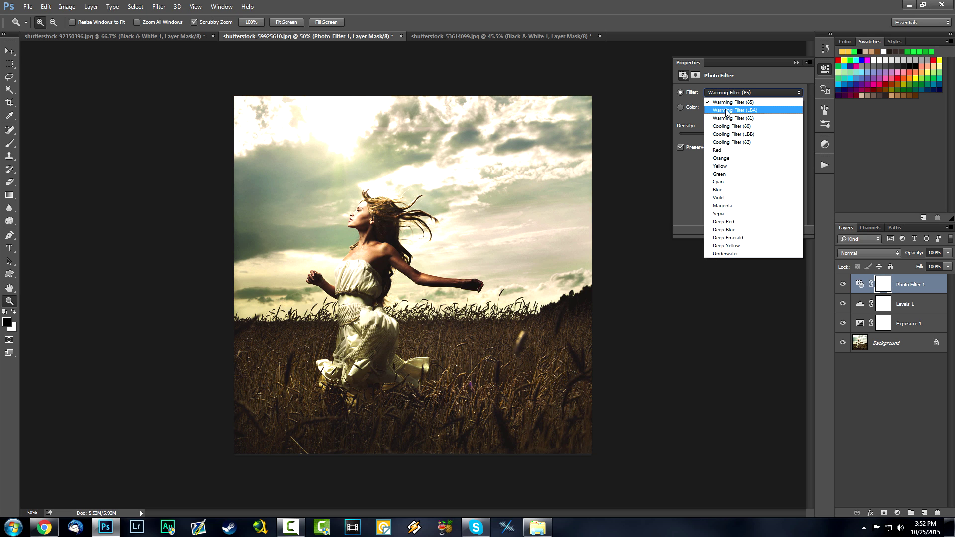
{"action": "left_click", "coordinate": [733, 117]}
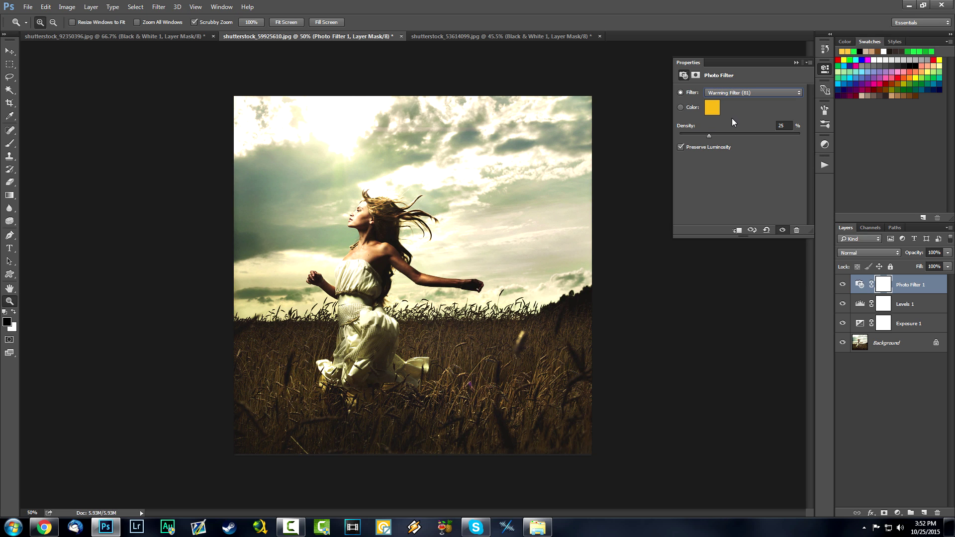
Step: Add a Curves adjustment layer with the RGB curve slightly raised in the shadows and lowered in the highlights
{"action": "left_click", "coordinate": [898, 513]}
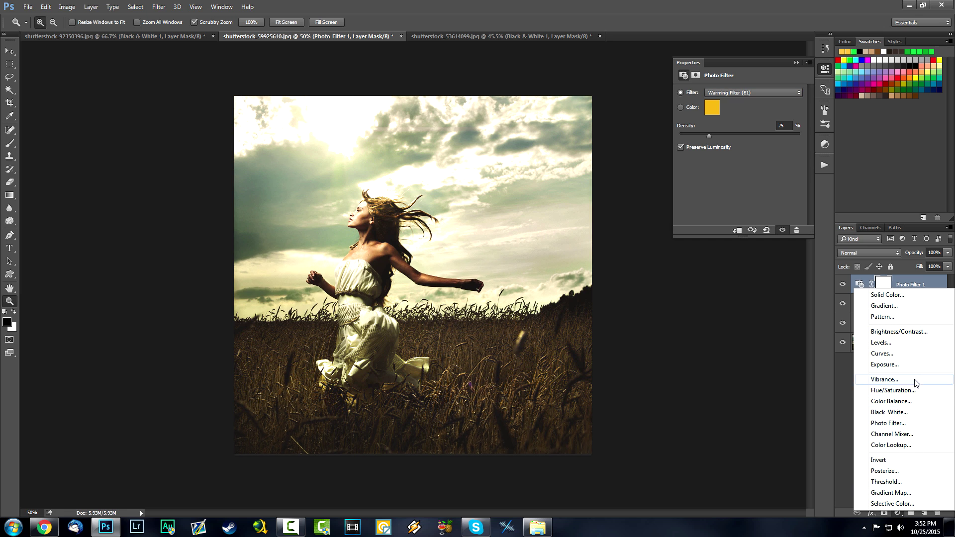
{"action": "left_click", "coordinate": [885, 354]}
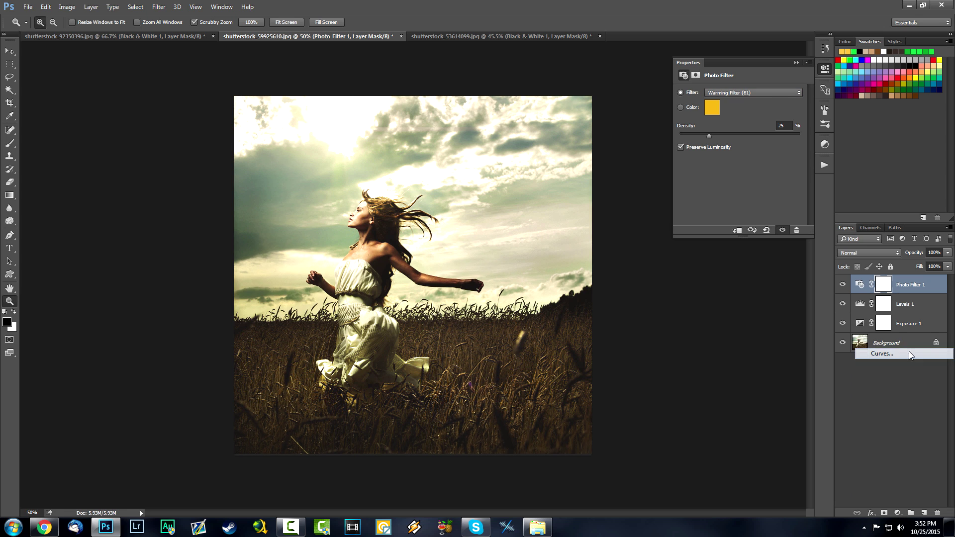
{"action": "mouse_move", "coordinate": [758, 153]}
{"action": "left_mouse_down"}
{"action": "mouse_move", "coordinate": [774, 174]}
{"action": "mouse_move", "coordinate": [771, 146]}
{"action": "left_mouse_up"}
{"action": "left_click_drag", "start_coordinate": [722, 198], "coordinate": [717, 193]}
{"action": "left_click_drag", "start_coordinate": [771, 146], "coordinate": [774, 146]}
Step: In the Curves layer's Blue channel, raise the black point slightly and lower the white point slightly
{"action": "left_click", "coordinate": [745, 106]}
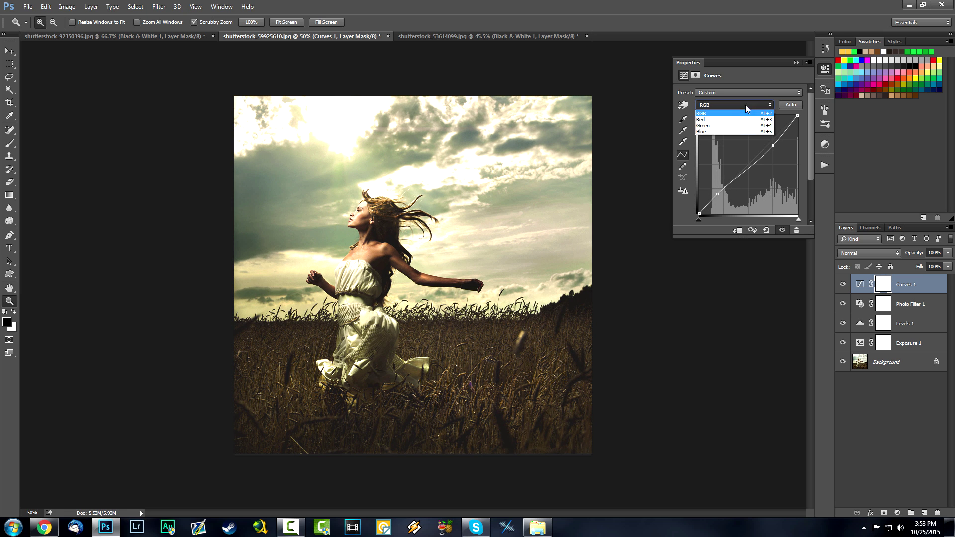
{"action": "left_click", "coordinate": [737, 130]}
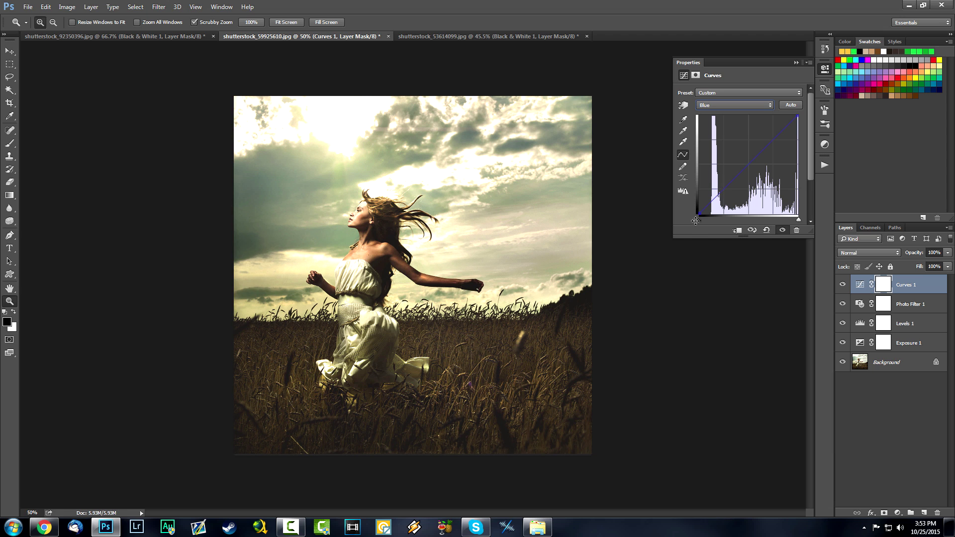
{"action": "mouse_move", "coordinate": [700, 213]}
{"action": "left_mouse_down"}
{"action": "mouse_move", "coordinate": [711, 213]}
{"action": "mouse_move", "coordinate": [694, 199]}
{"action": "mouse_move", "coordinate": [691, 212]}
{"action": "left_mouse_up"}
{"action": "left_click_drag", "start_coordinate": [796, 115], "coordinate": [803, 118]}
Step: Add a Vibrance adjustment layer that mutes the photo's colours, and keep that layer selected
{"action": "left_click", "coordinate": [898, 513]}
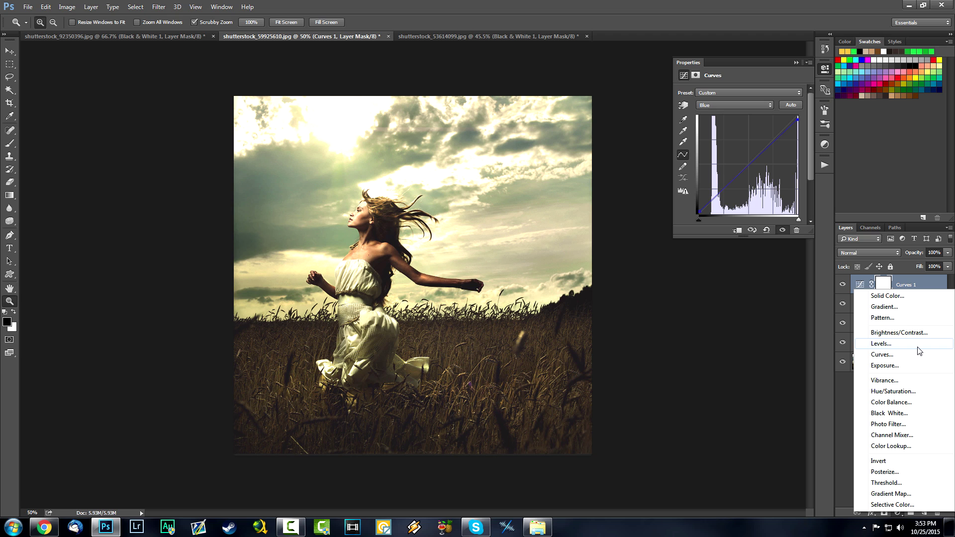
{"action": "left_click", "coordinate": [917, 383]}
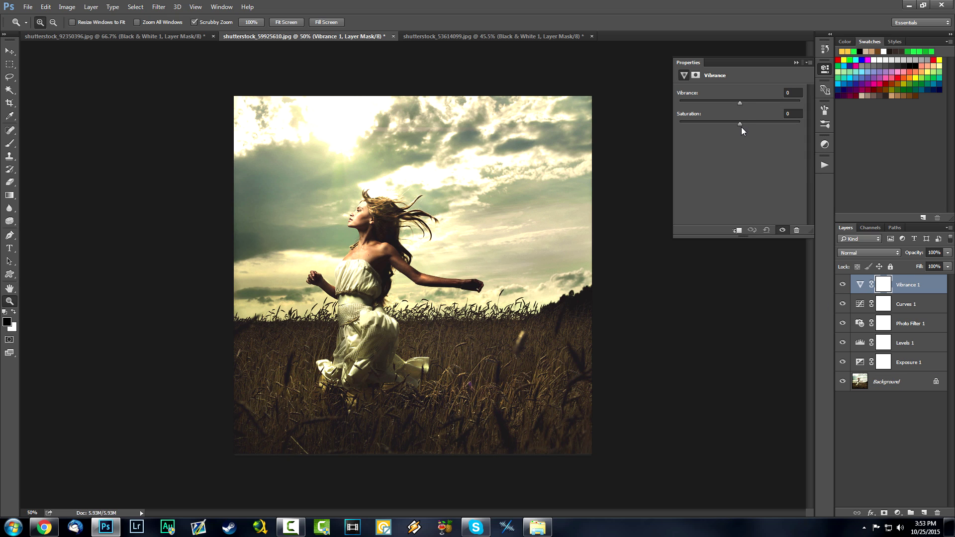
{"action": "left_click_drag", "start_coordinate": [739, 103], "coordinate": [753, 106]}
{"action": "left_click_drag", "start_coordinate": [799, 109], "coordinate": [747, 98]}
{"action": "left_click", "coordinate": [796, 63]}
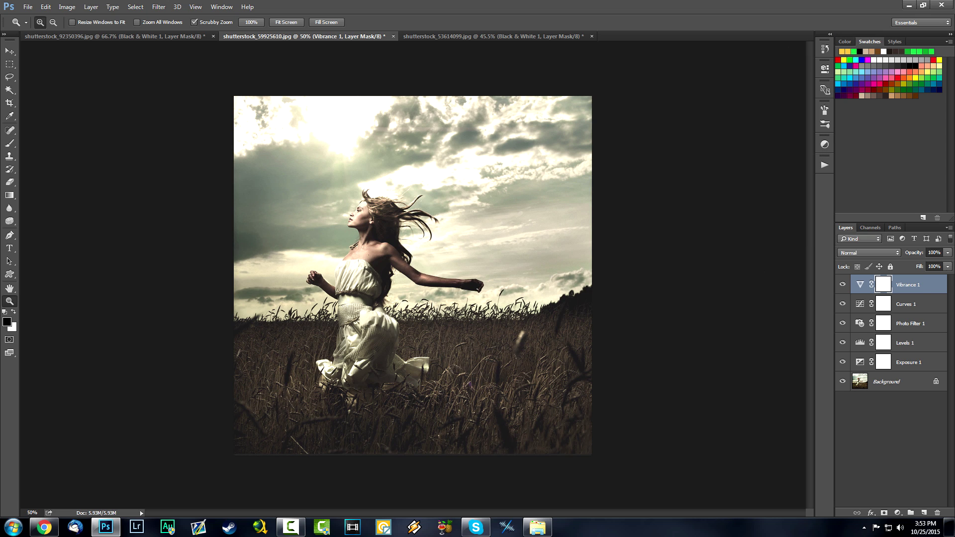
{"action": "left_click", "coordinate": [917, 286]}
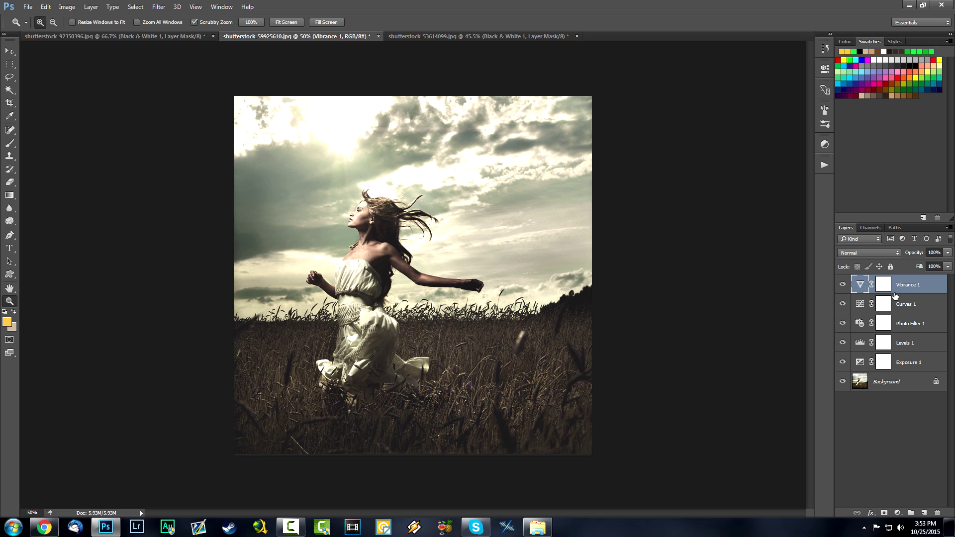
Step: Group the five adjustment layers and add a hidden Black & White adjustment layer above the group
{"action": "left_click", "coordinate": [913, 365], "text": "shift"}
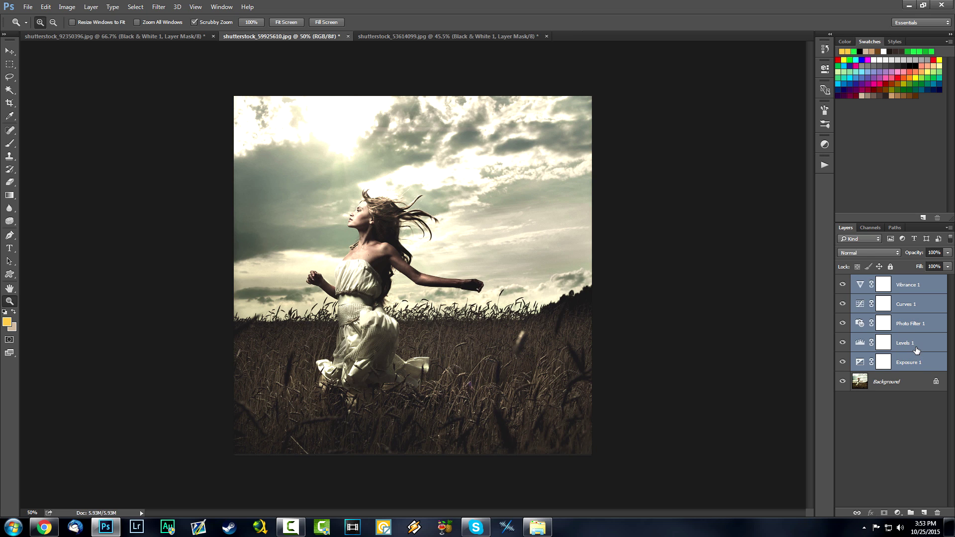
{"action": "key", "text": "ctrl+g"}
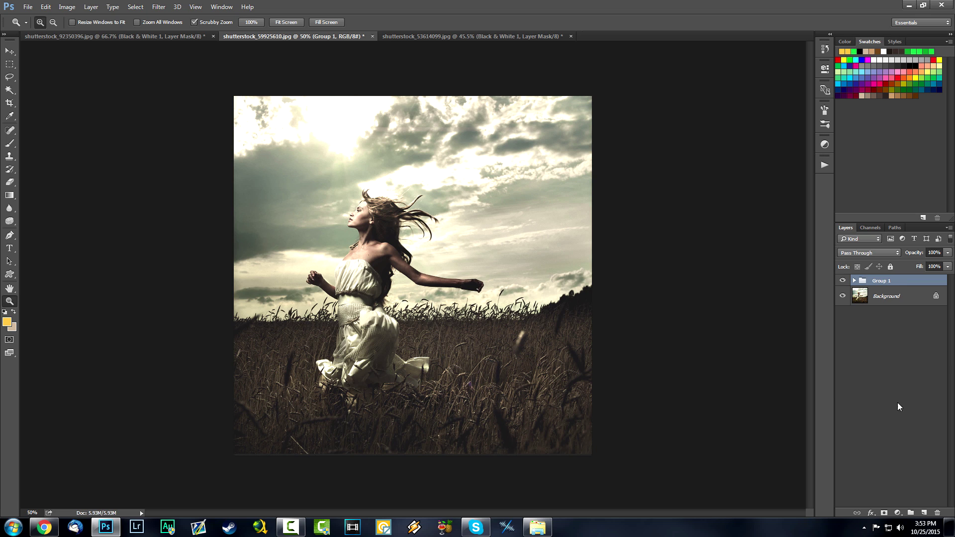
{"action": "left_click", "coordinate": [897, 513]}
{"action": "left_click", "coordinate": [900, 419]}
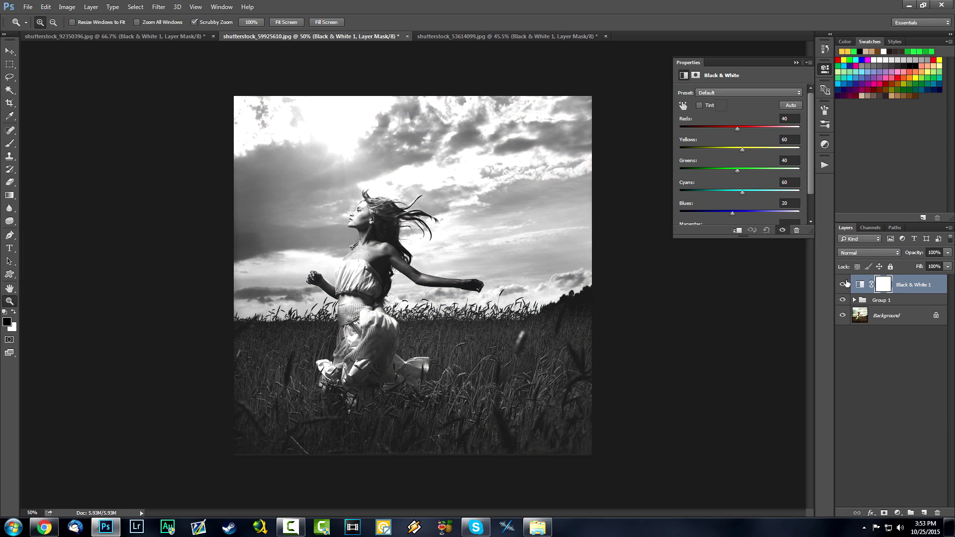
{"action": "left_click", "coordinate": [842, 284]}
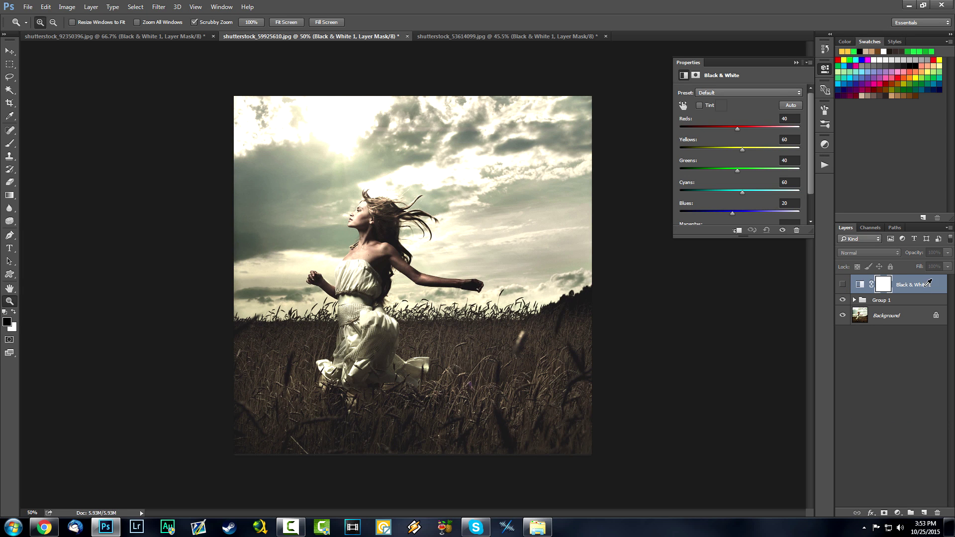
{"action": "left_click", "coordinate": [796, 62]}
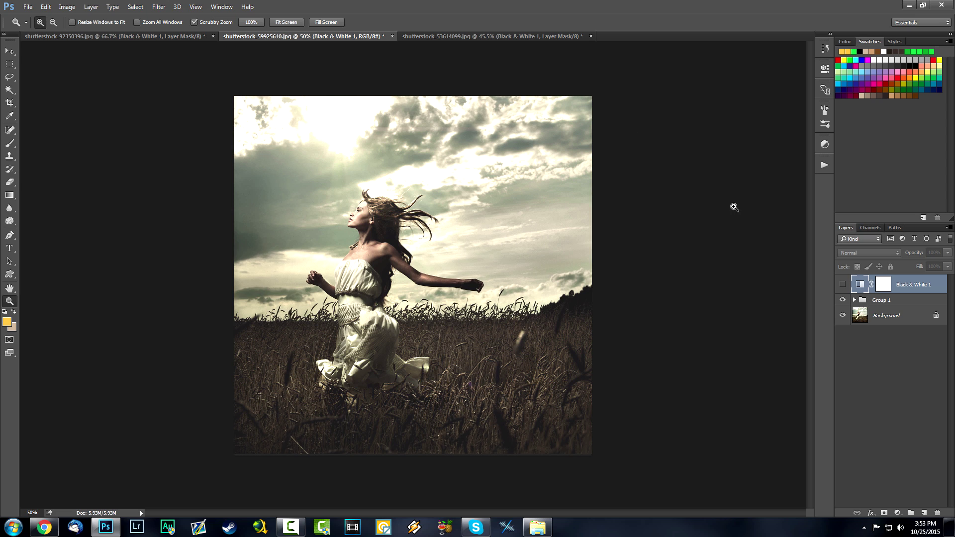
Step: Stop recording the Haze action, collapse its recorded steps and leave Haze selected in the Filters set
{"action": "left_click", "coordinate": [825, 165]}
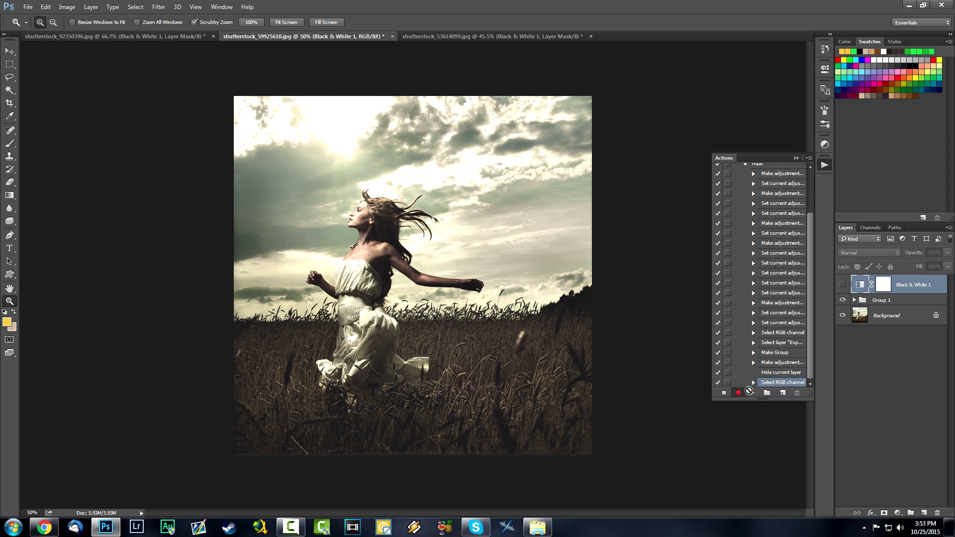
{"action": "left_click", "coordinate": [725, 393]}
{"action": "scroll", "coordinate": [803, 347], "scroll_direction": "up", "scroll_amount": 2}
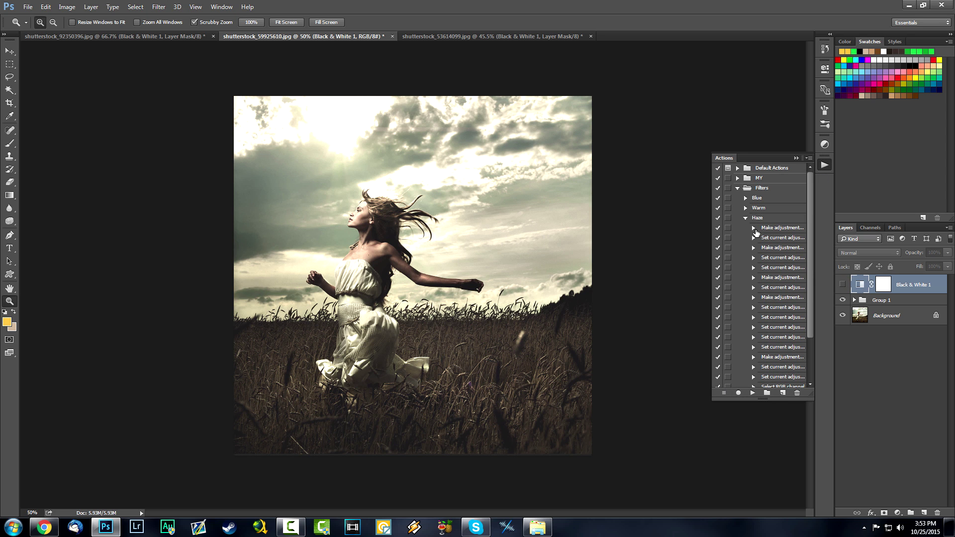
{"action": "left_click", "coordinate": [744, 218]}
{"action": "left_click", "coordinate": [756, 221]}
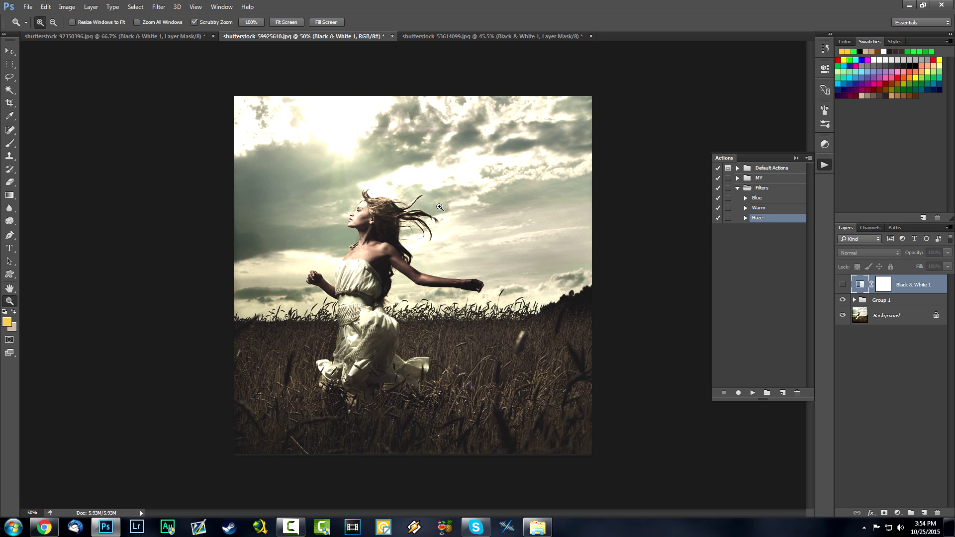
Step: Undo the existing grading on shutterstock_53614099.jpg and play the Haze action on it
{"action": "left_click", "coordinate": [490, 36]}
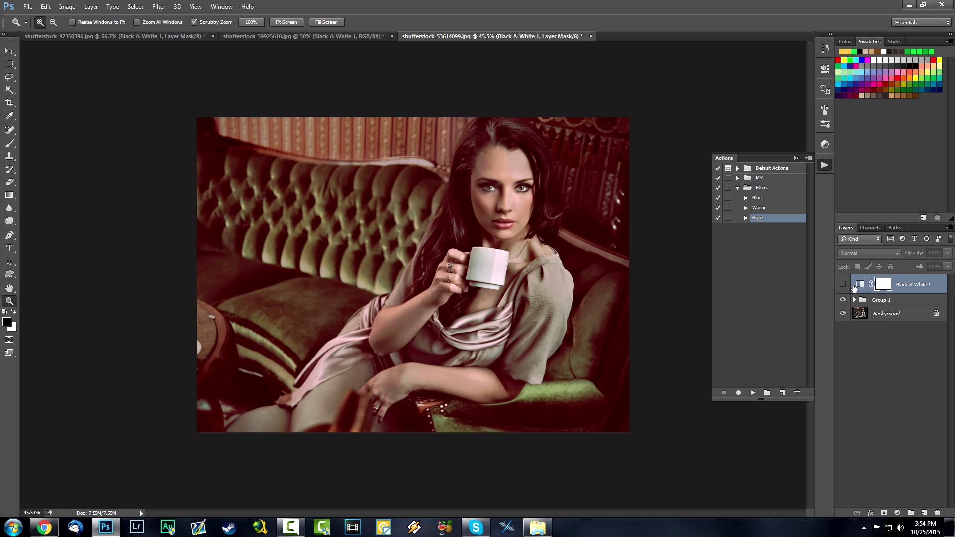
{"action": "key", "text": "ctrl+alt+z"}
{"action": "key", "text": "ctrl+alt+z"}
{"action": "left_click", "coordinate": [756, 393]}
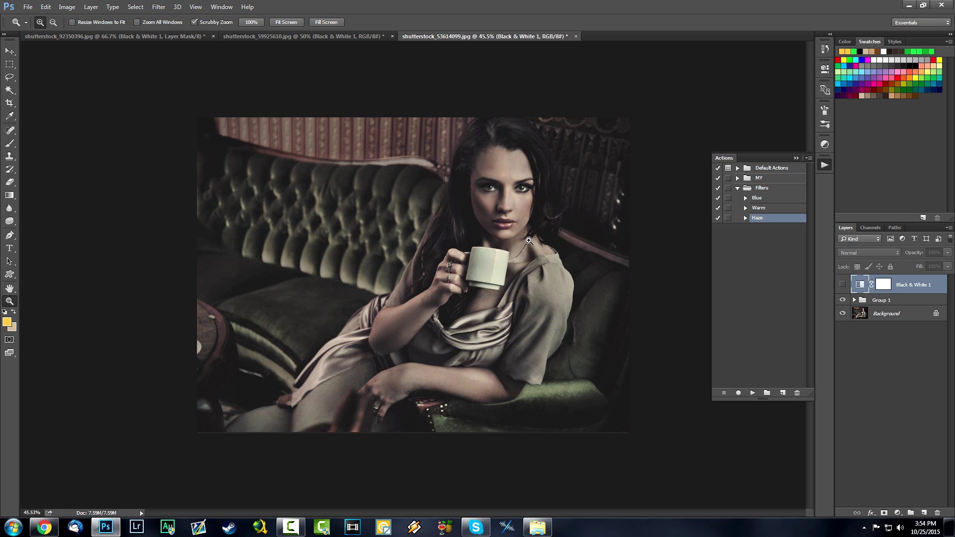
Step: Undo the Haze action on the sofa portrait until only its Background layer is left
{"action": "key", "text": "ctrl+alt+z"}
{"action": "key", "text": "ctrl+alt+z"}
{"action": "key", "text": "ctrl+alt+z"}
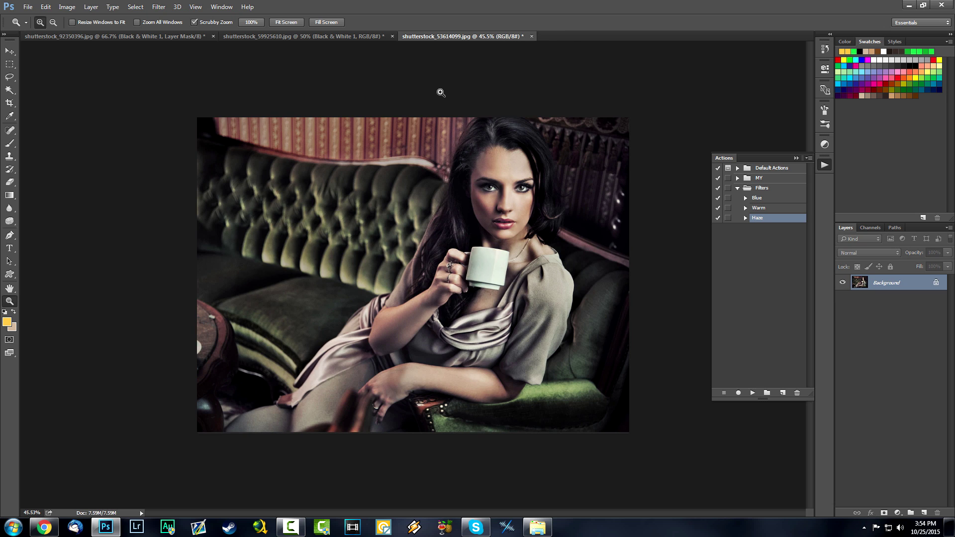
Step: Restore shutterstock_92350396.jpg to its ungraded Background layer, discarding the group and Black & White layer
{"action": "left_click", "coordinate": [194, 35]}
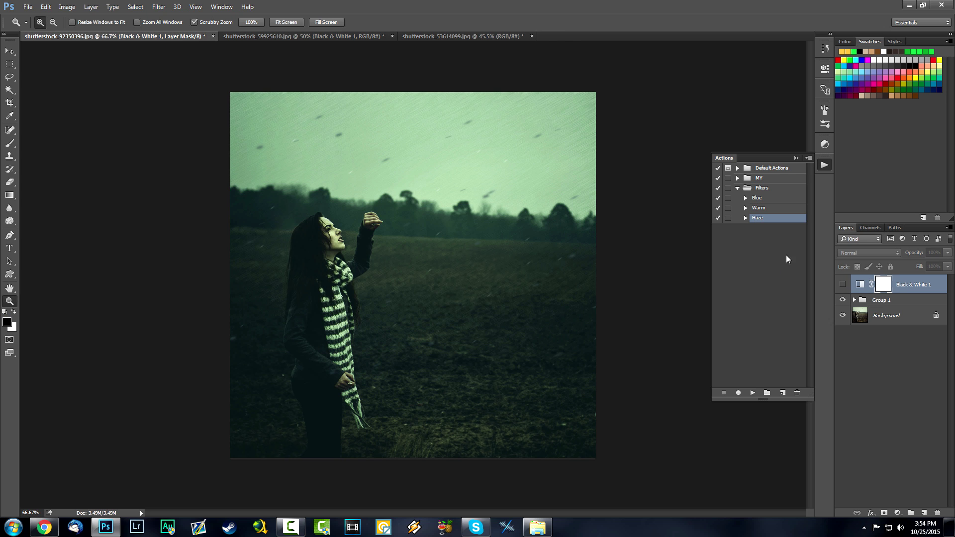
{"action": "left_click", "coordinate": [851, 284]}
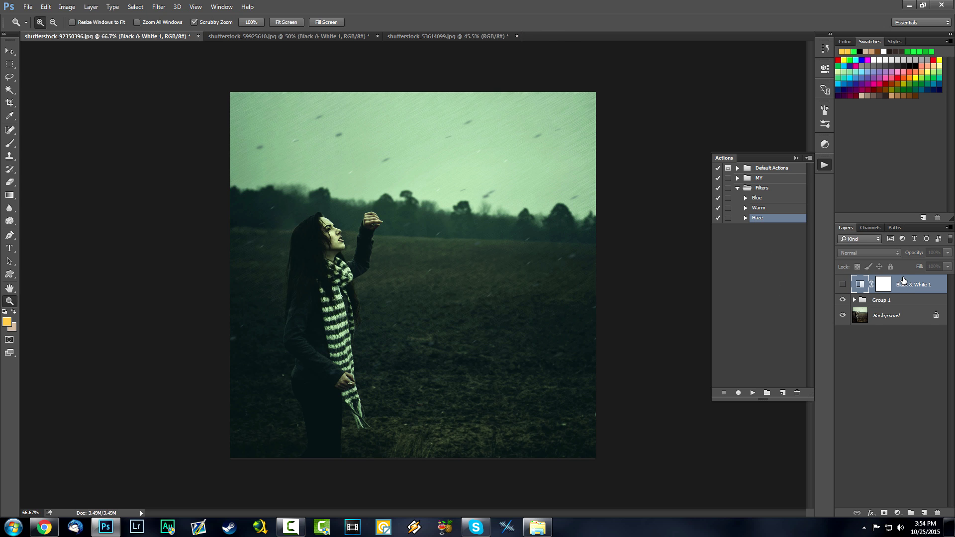
{"action": "key", "text": "F12"}
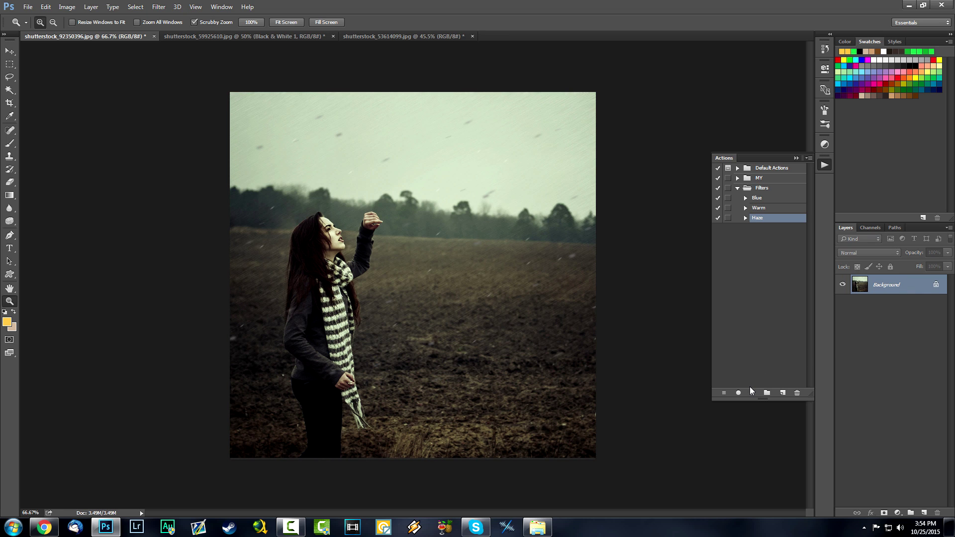
Step: Play the Haze action from the Filters set on shutterstock_92350396.jpg
{"action": "left_click", "coordinate": [773, 208]}
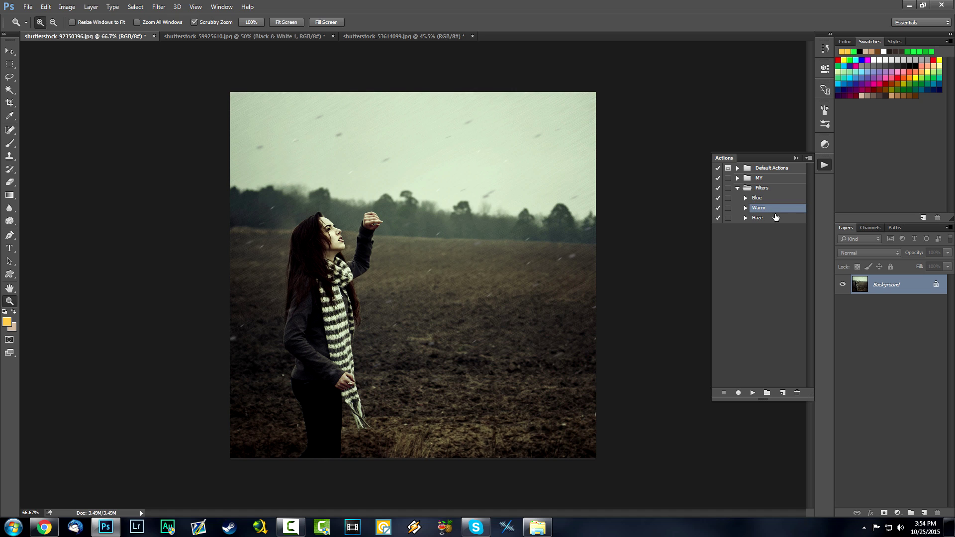
{"action": "left_click", "coordinate": [778, 218]}
{"action": "left_click", "coordinate": [752, 392]}
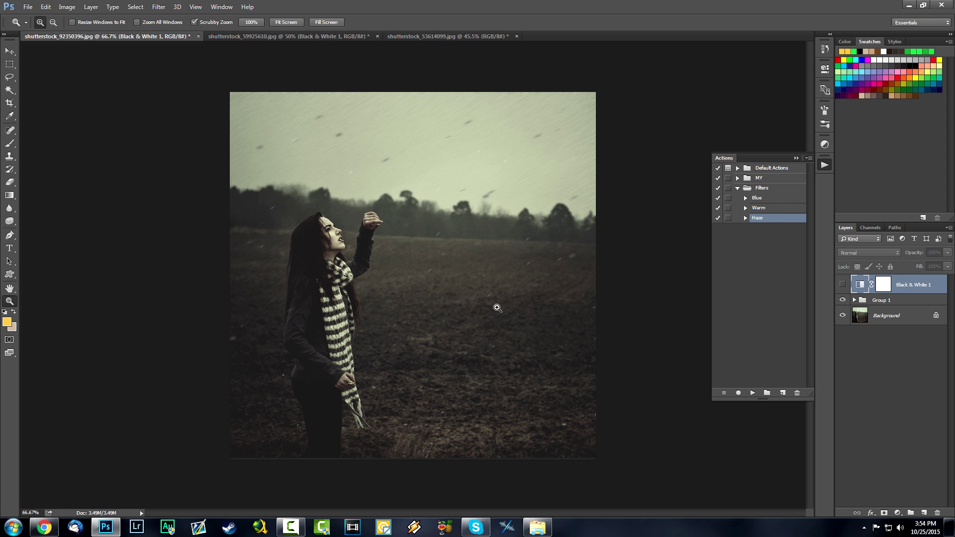
Step: Inspect the Haze grading on the field photo up close and undo the action back to the Background layer
{"action": "left_click", "coordinate": [796, 158]}
{"action": "scroll", "coordinate": [400, 276], "scroll_direction": "up", "scroll_amount": 3}
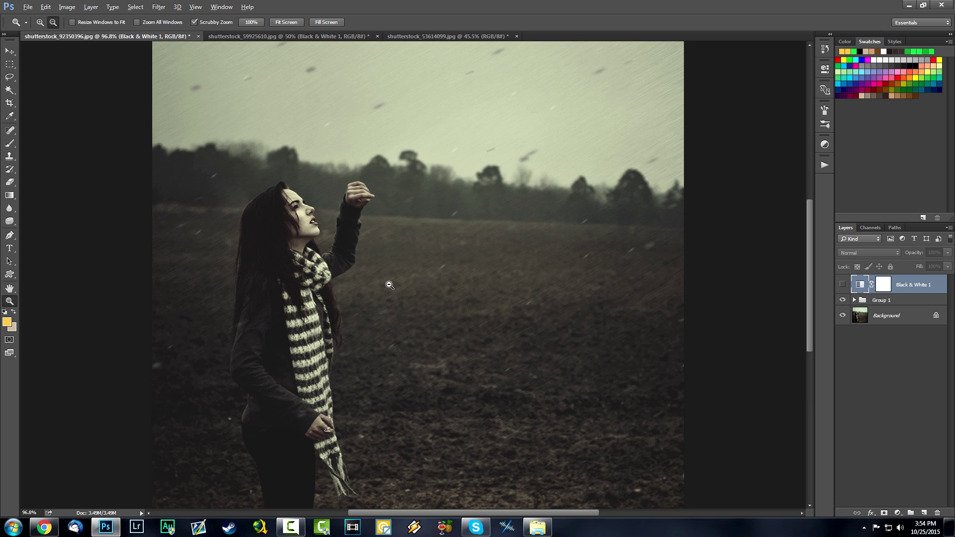
{"action": "scroll", "coordinate": [390, 285], "scroll_direction": "down", "scroll_amount": 3}
{"action": "scroll", "coordinate": [389, 286], "scroll_direction": "up", "scroll_amount": 2}
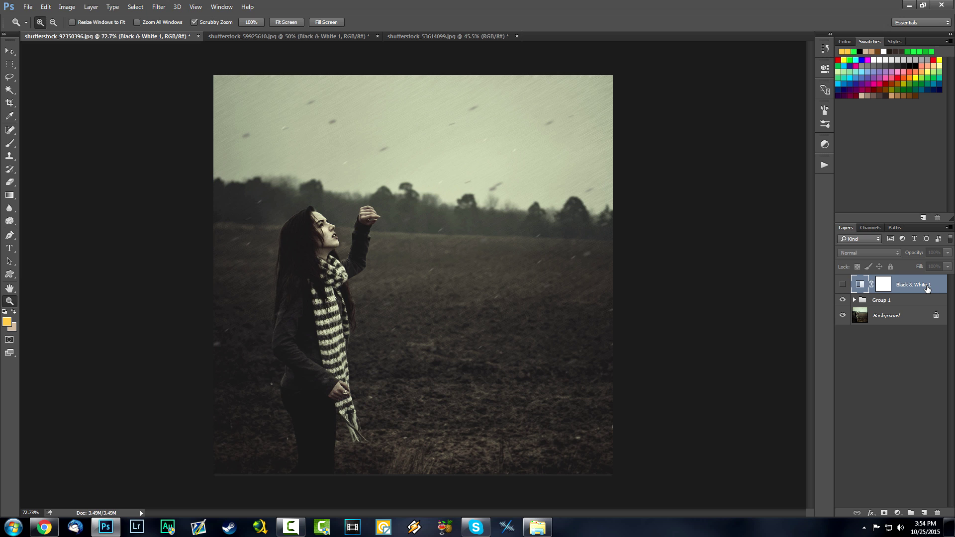
{"action": "key", "text": "ctrl+alt+z"}
{"action": "key", "text": "ctrl+alt+z"}
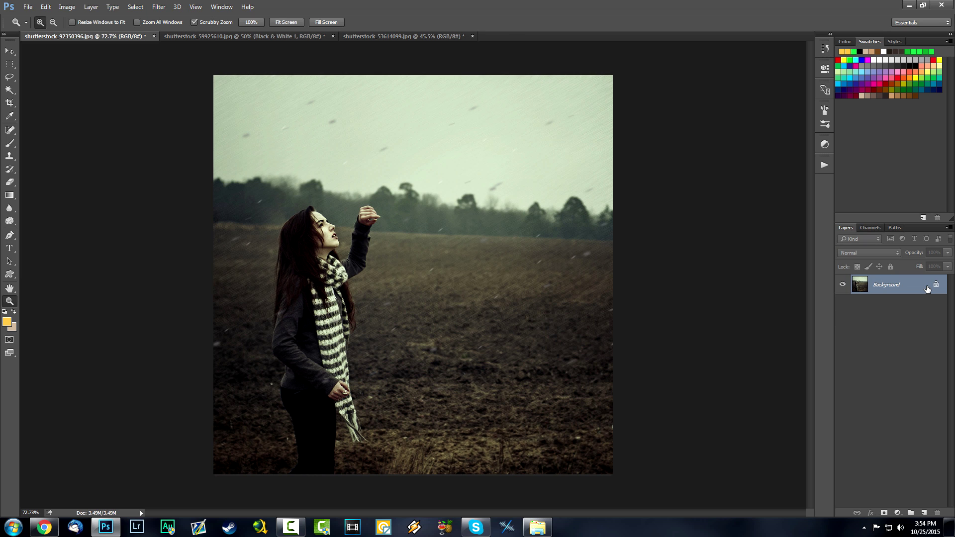
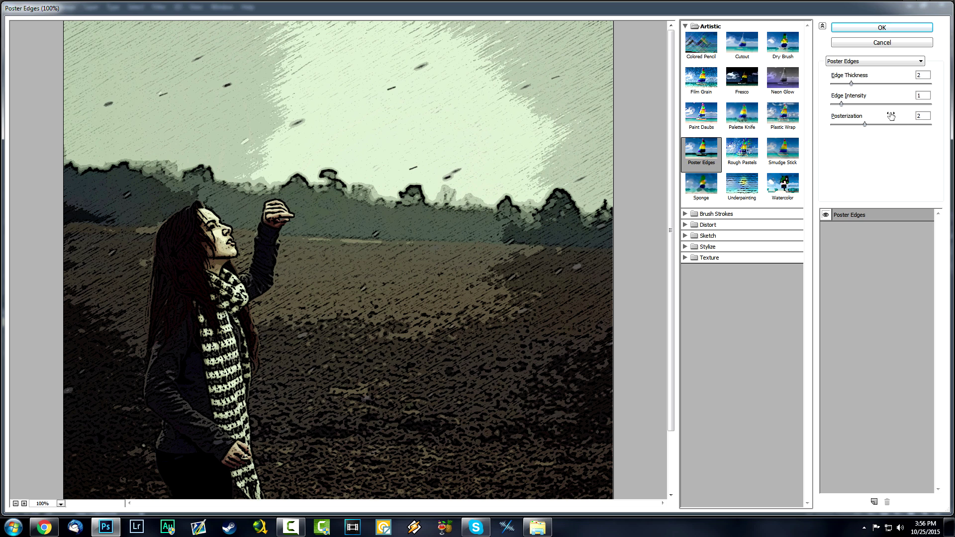
Step: Apply Poster Edges with Edge Thickness 1 and Edge Intensity 1, and set the Background copy layer's opacity to 29%
{"action": "left_click_drag", "start_coordinate": [853, 82], "coordinate": [870, 129]}
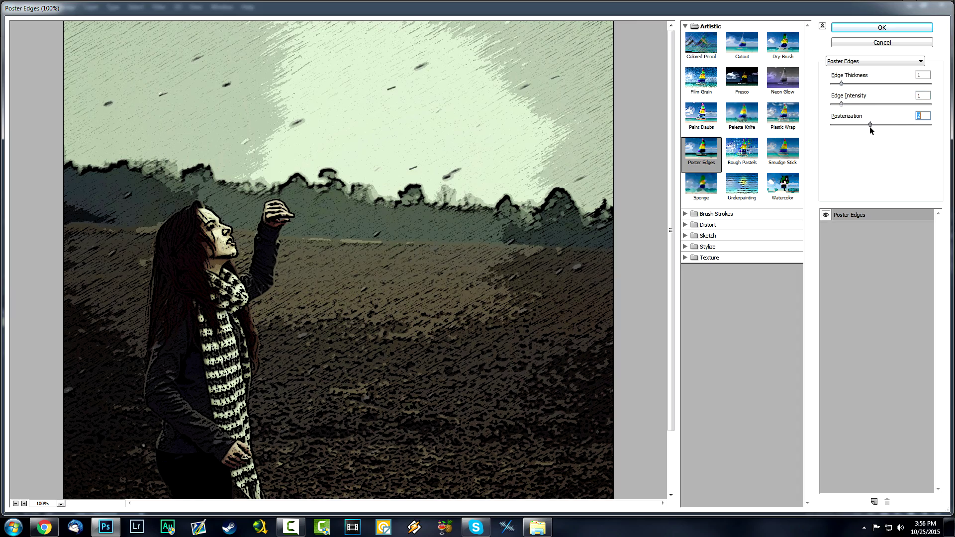
{"action": "left_click", "coordinate": [881, 28]}
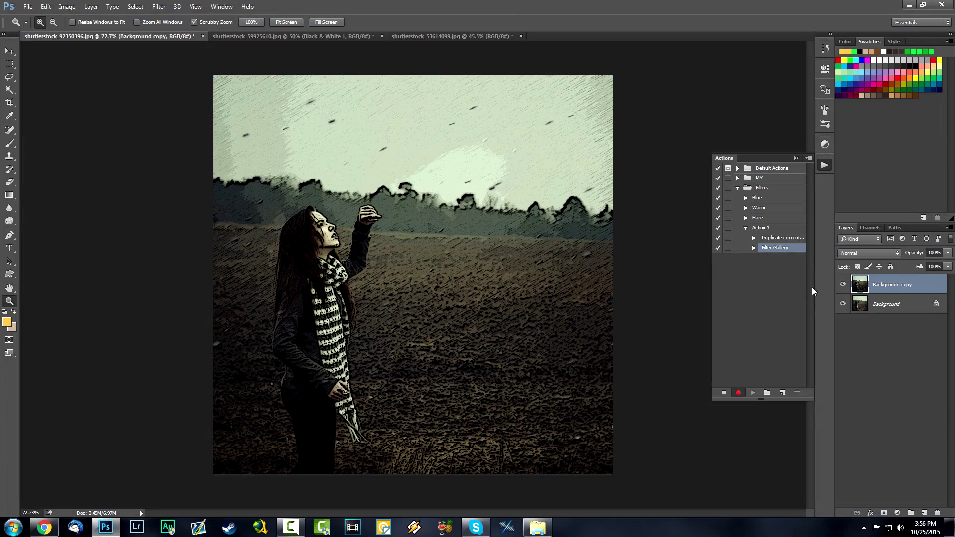
{"action": "left_click_drag", "start_coordinate": [919, 255], "coordinate": [818, 262]}
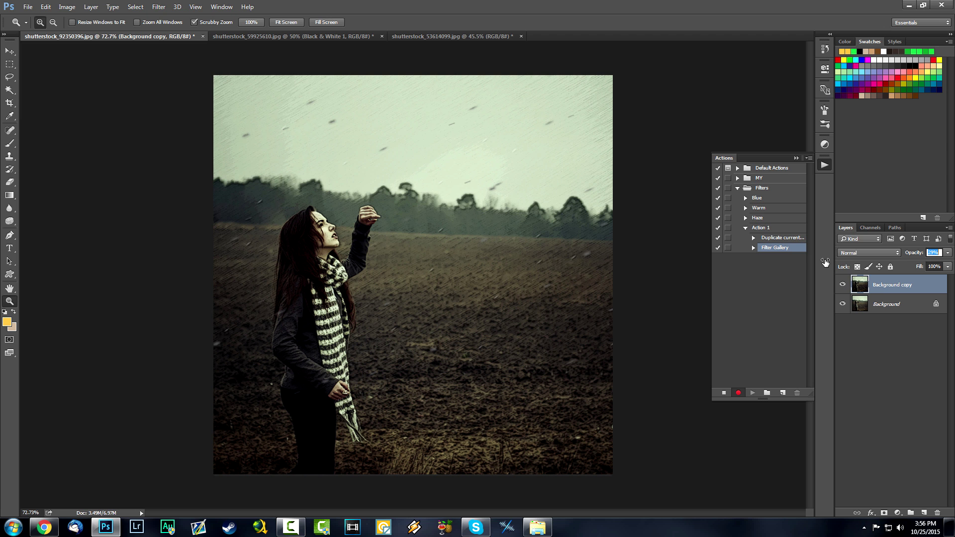
{"action": "key", "text": "Return"}
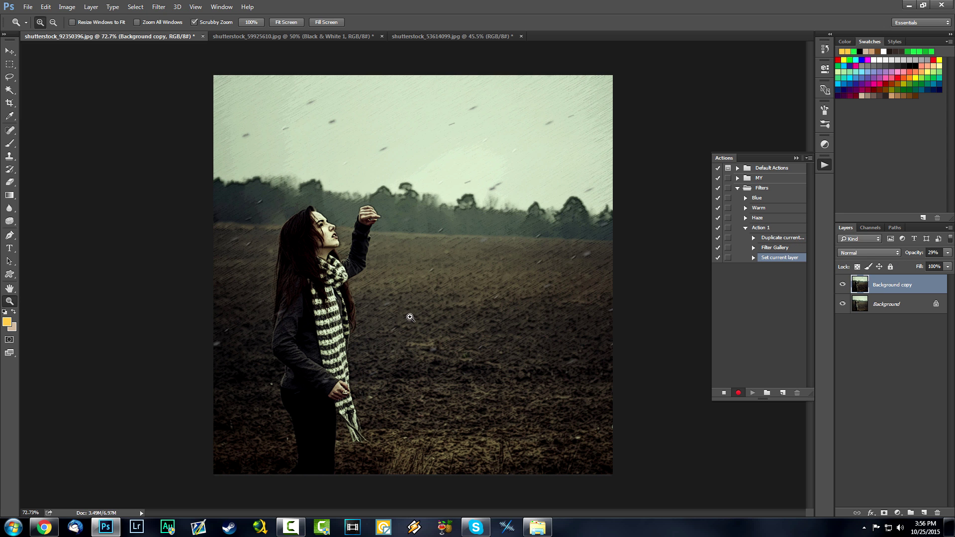
Step: Set the Background copy layer's blend mode to Overlay and its opacity to 55%
{"action": "left_click_drag", "start_coordinate": [347, 245], "coordinate": [304, 258]}
{"action": "left_click", "coordinate": [878, 252]}
{"action": "left_click", "coordinate": [870, 351]}
{"action": "left_click", "coordinate": [938, 252]}
{"action": "type", "text": "55"}
{"action": "key", "text": "Return"}
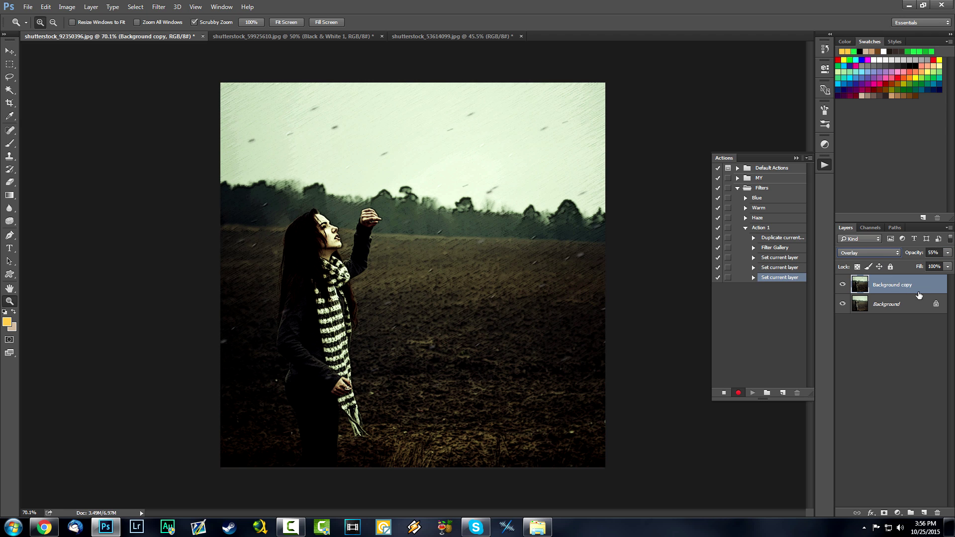
Step: Add an Exposure adjustment layer with Offset +0.0124
{"action": "left_click", "coordinate": [897, 512]}
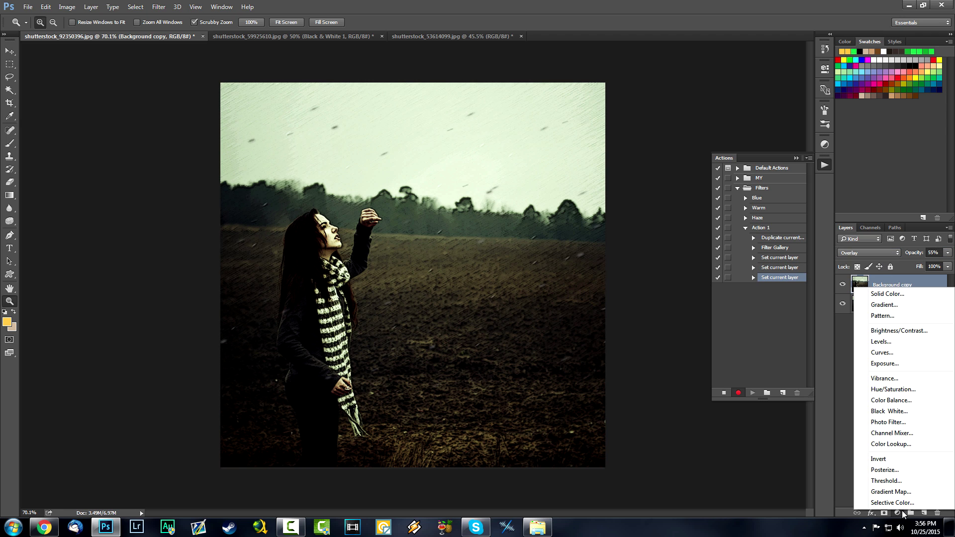
{"action": "left_click", "coordinate": [902, 363]}
{"action": "left_click_drag", "start_coordinate": [741, 140], "coordinate": [740, 138]}
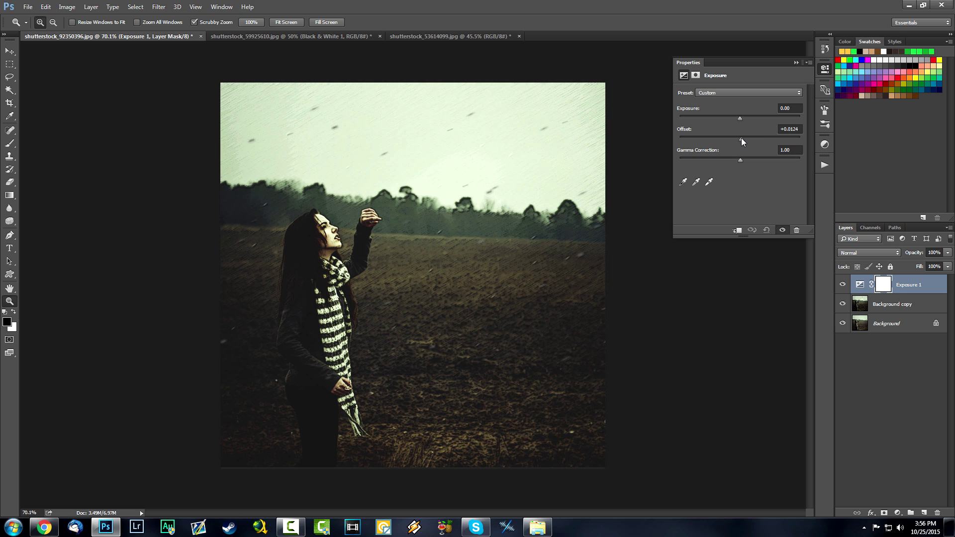
Step: Add a Color Balance adjustment layer with midtones at Cyan–Red -16, Magenta–Green +12 and Yellow–Blue +16
{"action": "left_click", "coordinate": [897, 512]}
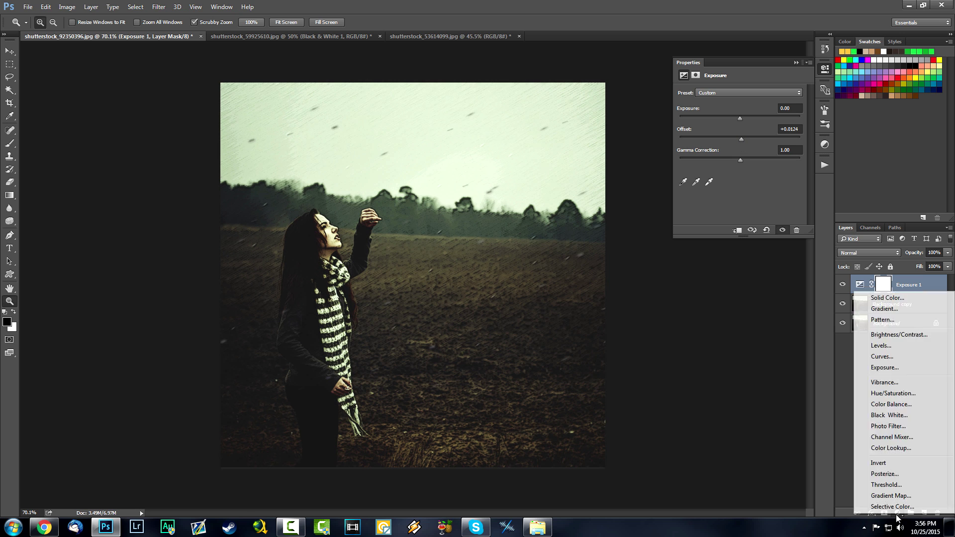
{"action": "left_click", "coordinate": [904, 407]}
{"action": "left_click_drag", "start_coordinate": [725, 113], "coordinate": [719, 114]}
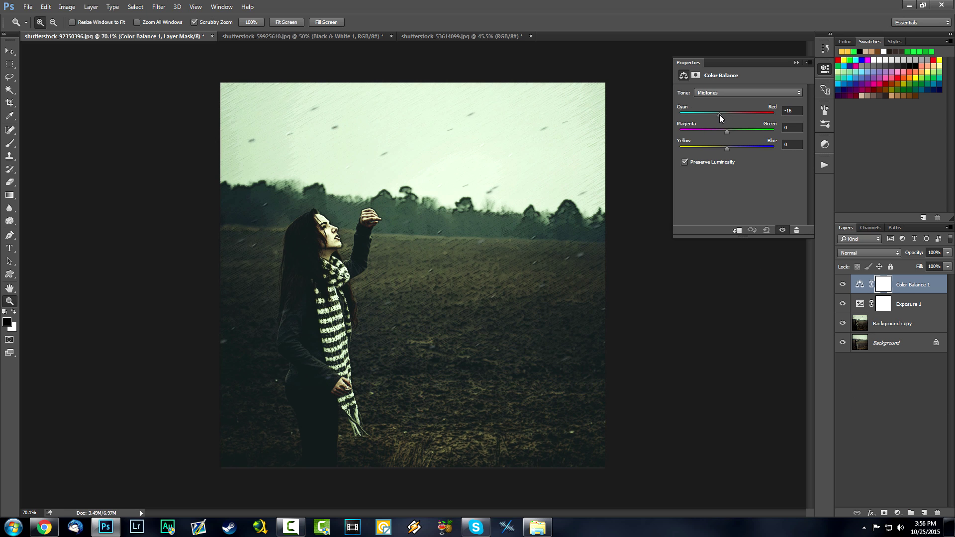
{"action": "left_click_drag", "start_coordinate": [728, 148], "coordinate": [732, 133]}
Step: Add a Hue/Saturation adjustment layer with master Saturation set to -41
{"action": "left_click", "coordinate": [898, 513]}
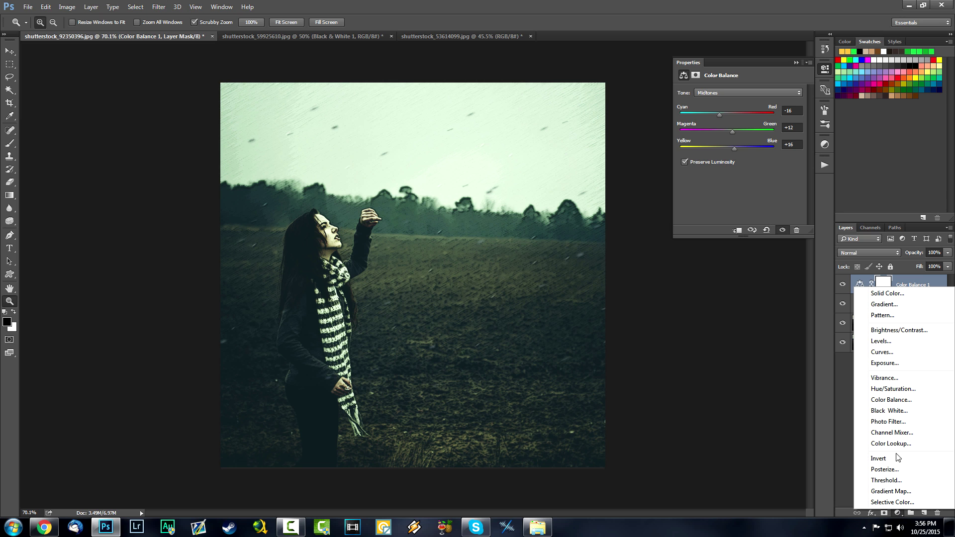
{"action": "left_click", "coordinate": [903, 390]}
{"action": "left_click_drag", "start_coordinate": [742, 148], "coordinate": [714, 151]}
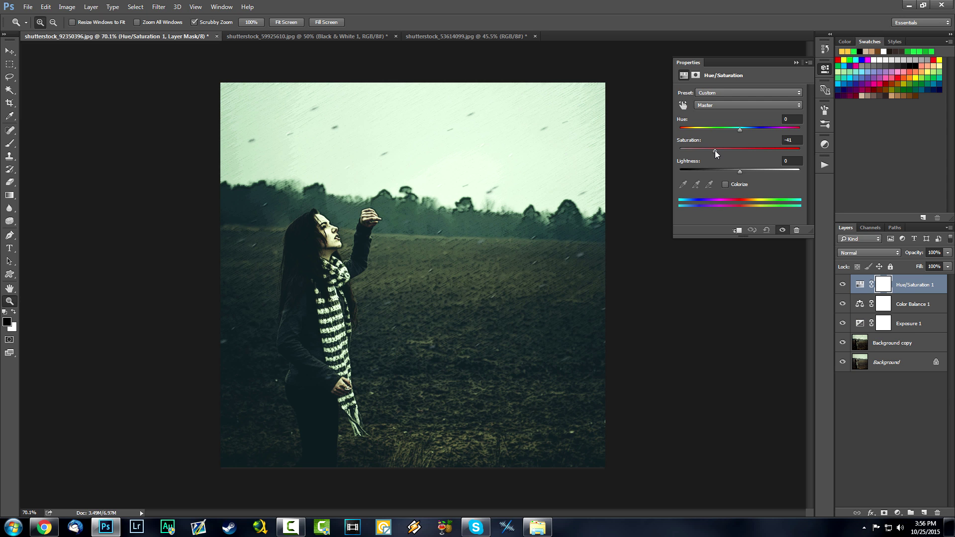
{"action": "left_click", "coordinate": [795, 62]}
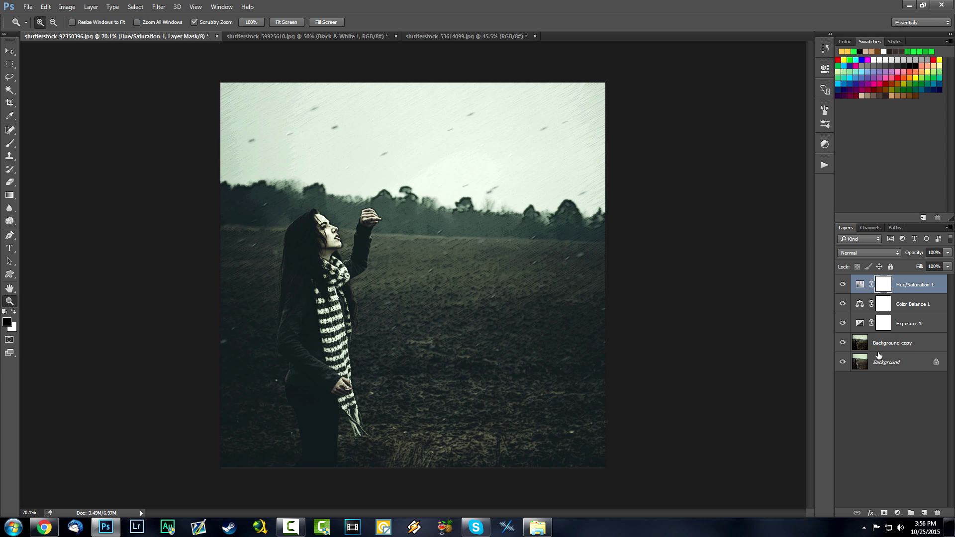
Step: Create a new layer above the adjustments and fill it using Apply Image with Merged, RGB channel, Multiply blending and 100% opacity
{"action": "left_click", "coordinate": [924, 512]}
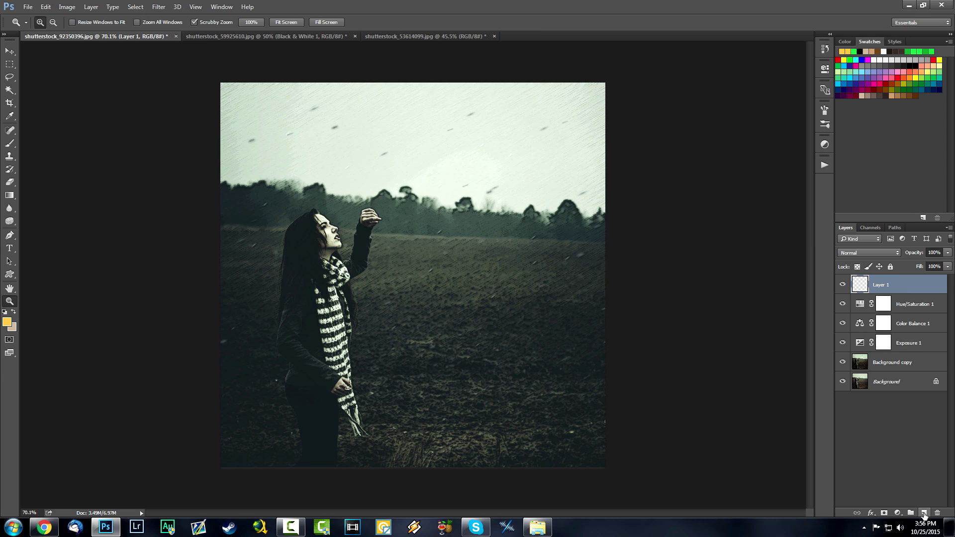
{"action": "left_click", "coordinate": [67, 7]}
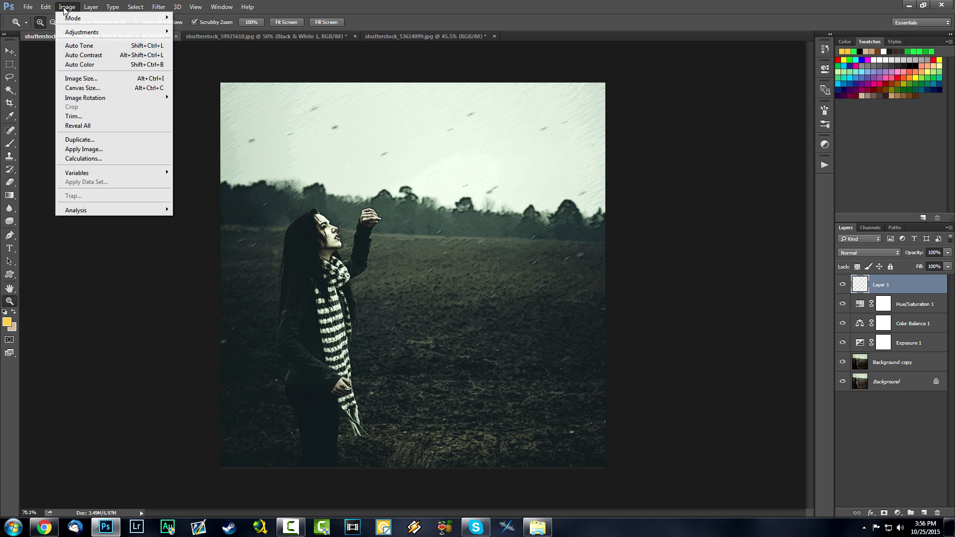
{"action": "left_click", "coordinate": [83, 149]}
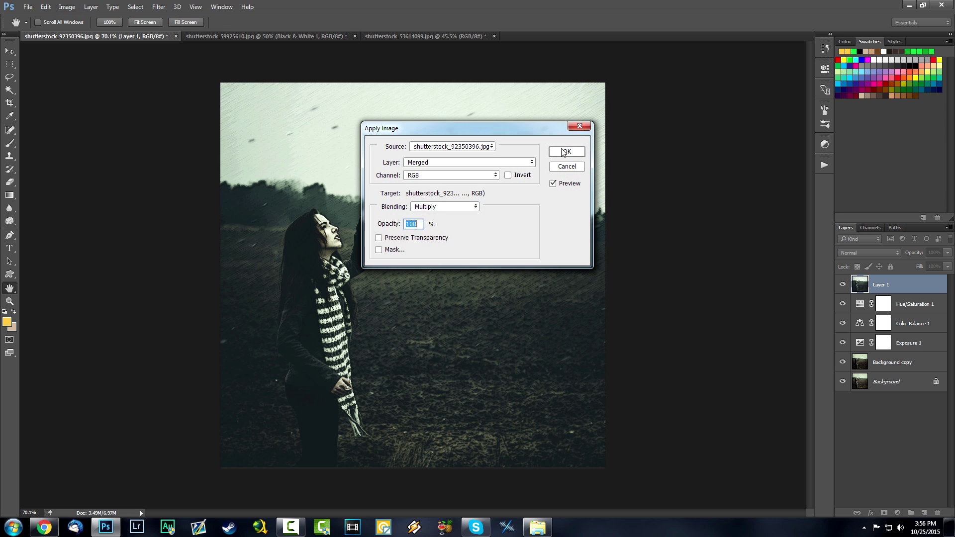
{"action": "left_click", "coordinate": [566, 152]}
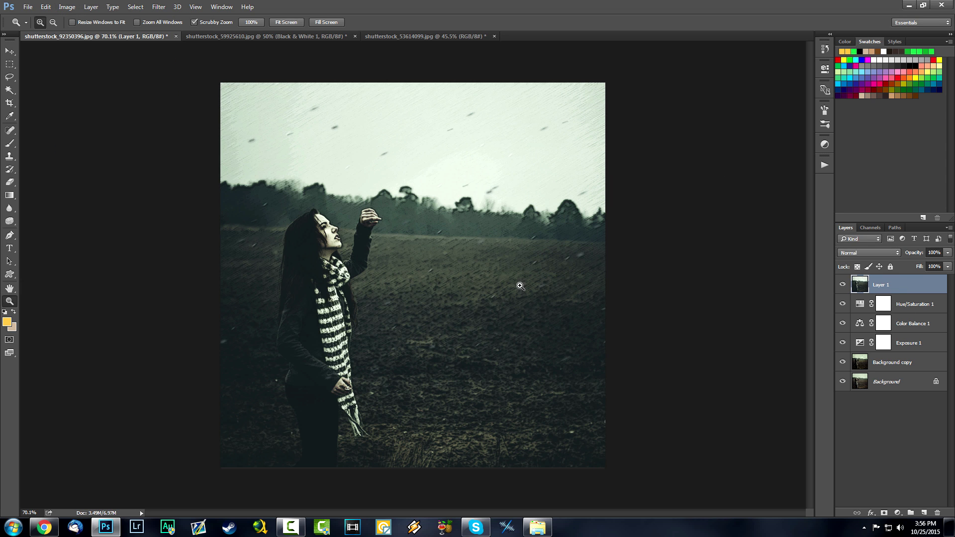
Step: Open the Filter Gallery for Layer 1 and set its preview to 66.7%
{"action": "left_click", "coordinate": [158, 7]}
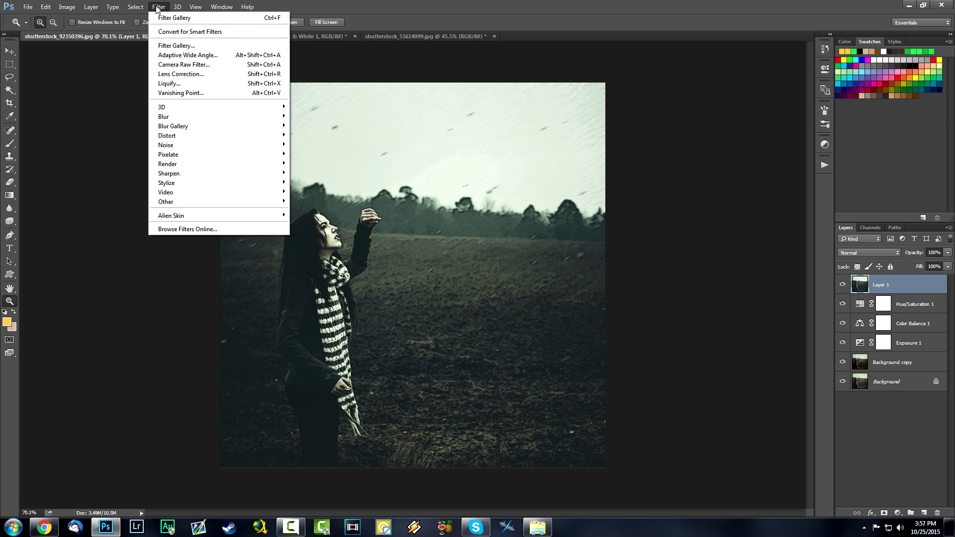
{"action": "left_click", "coordinate": [190, 46]}
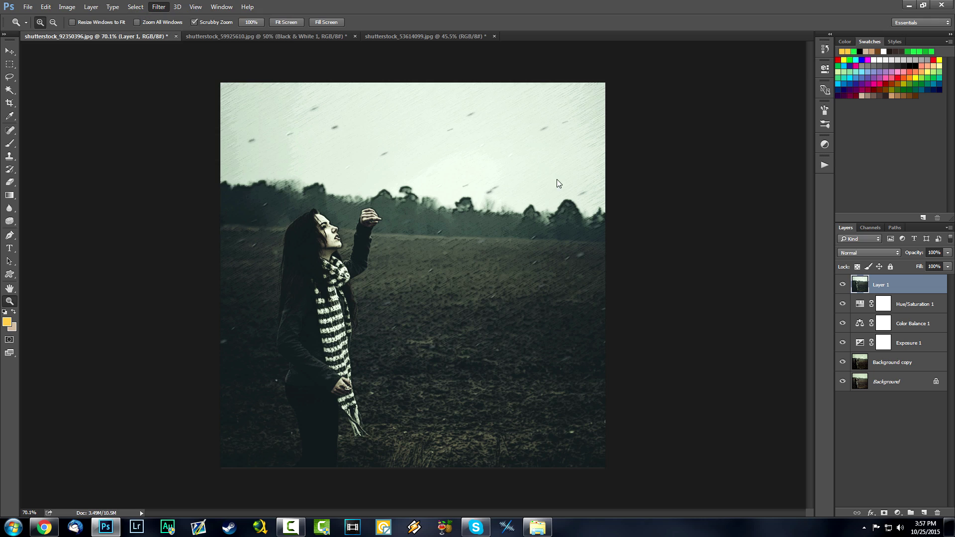
{"action": "scroll", "coordinate": [552, 159], "scroll_direction": "down", "scroll_amount": 2}
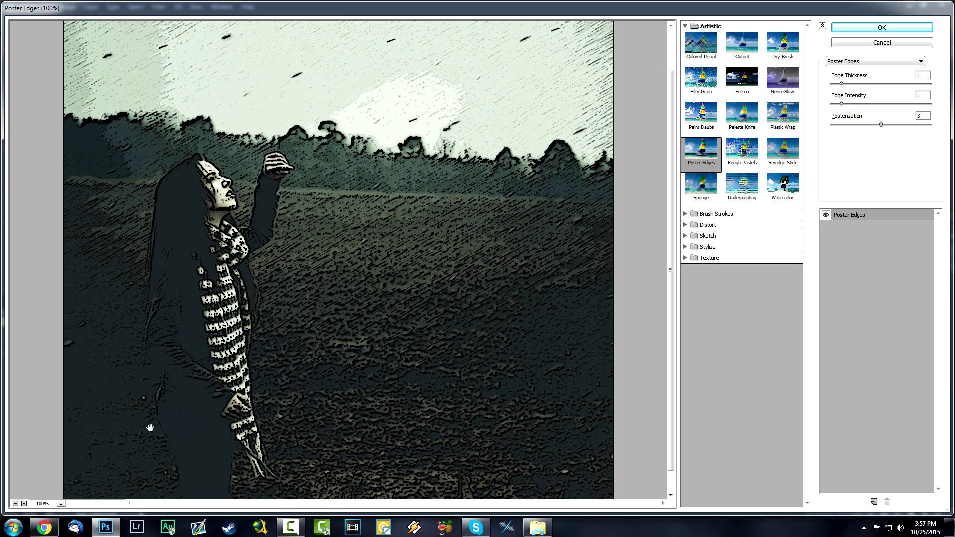
{"action": "left_click", "coordinate": [16, 503]}
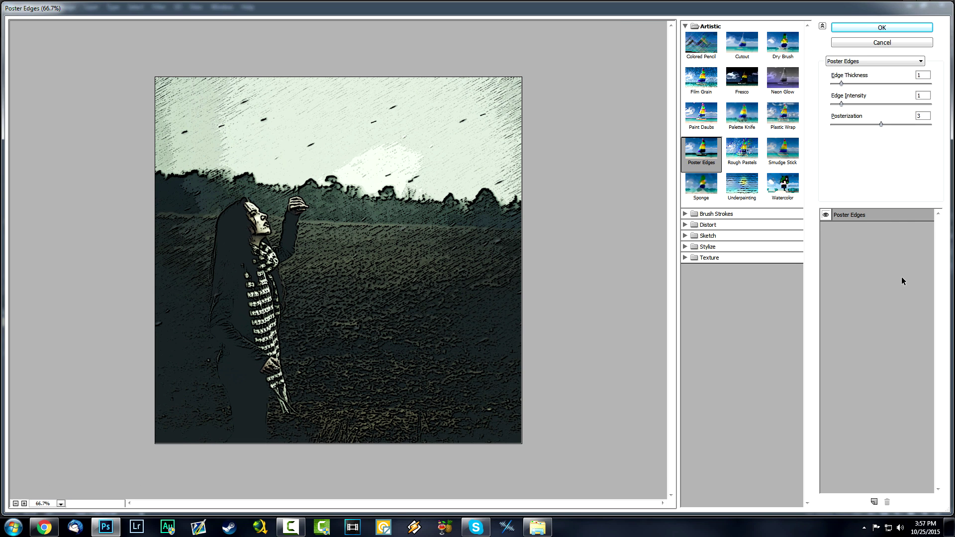
Step: Try the Smudge Stick, Rough Pastels, Underpainting, Watercolor and Sponge filters on Layer 1
{"action": "left_click", "coordinate": [866, 218]}
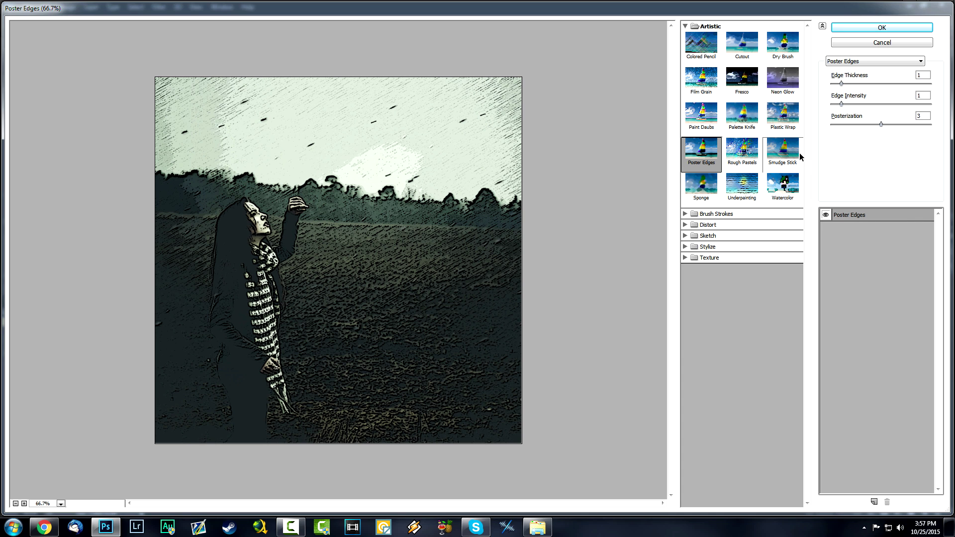
{"action": "left_click", "coordinate": [769, 155]}
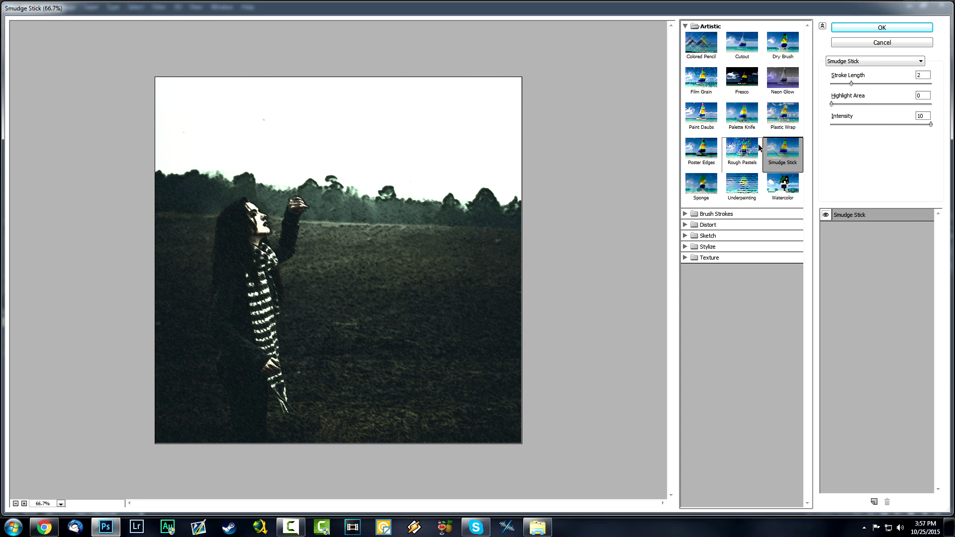
{"action": "left_click", "coordinate": [737, 152]}
{"action": "left_click", "coordinate": [741, 185]}
{"action": "left_click", "coordinate": [782, 192]}
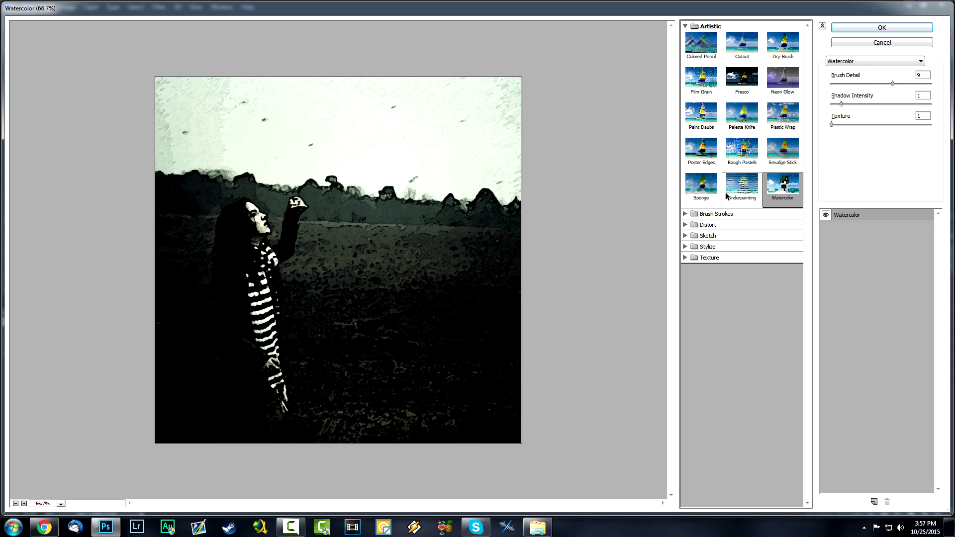
{"action": "left_click", "coordinate": [699, 188]}
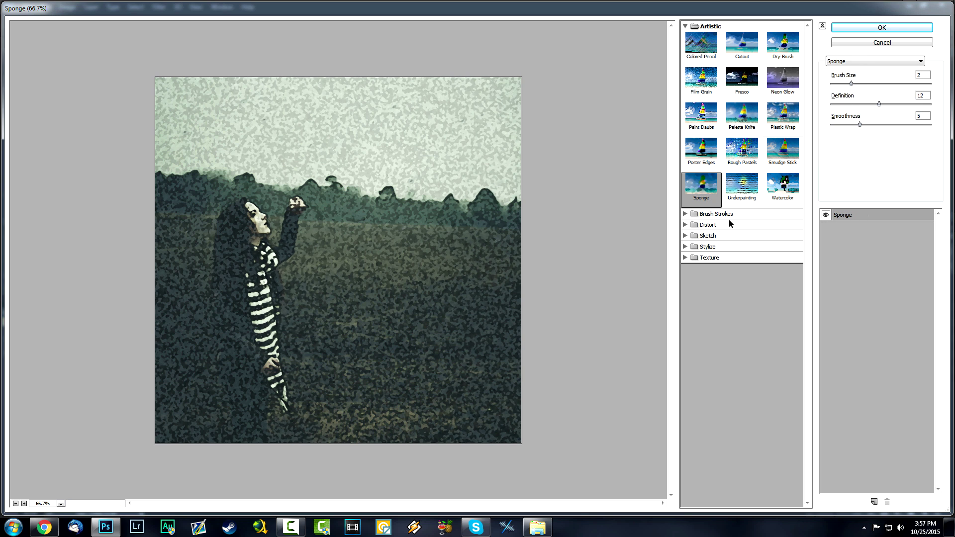
Step: Apply the Accented Edges brush-stroke filter to Layer 1 with Edge Width 2, Edge Brightness 38 and Smoothness 5
{"action": "left_click", "coordinate": [686, 214]}
{"action": "left_click", "coordinate": [702, 230]}
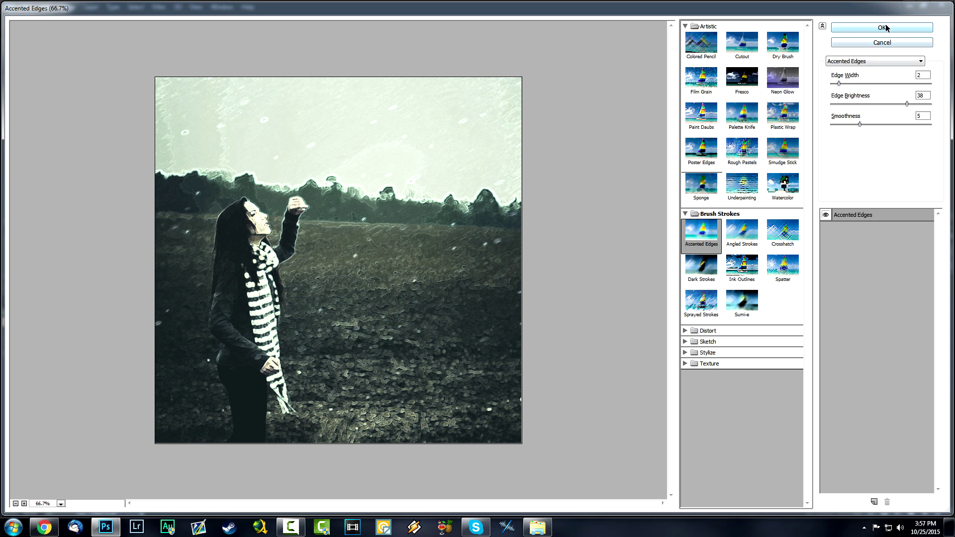
{"action": "left_click", "coordinate": [839, 83]}
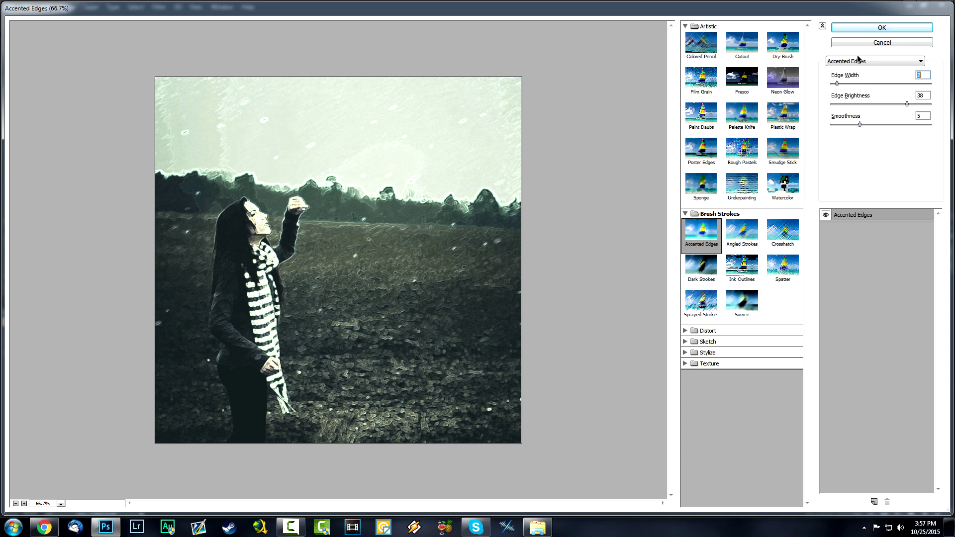
{"action": "left_click", "coordinate": [884, 27]}
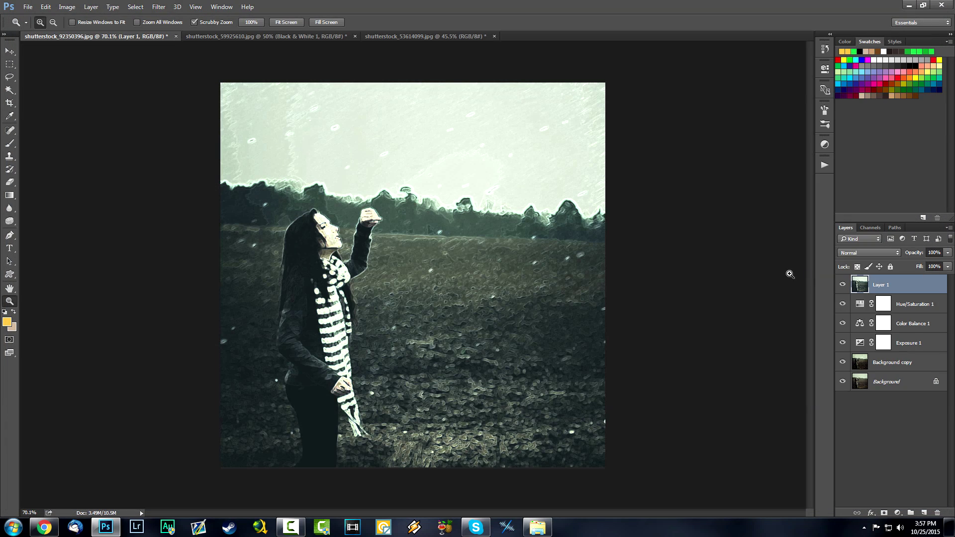
Step: Set Layer 1's blend mode to Soft Light and lower its opacity
{"action": "left_click", "coordinate": [882, 253]}
{"action": "left_click", "coordinate": [869, 354]}
{"action": "scroll", "coordinate": [886, 252], "scroll_direction": "down", "scroll_amount": 1}
{"action": "scroll", "coordinate": [886, 252], "scroll_direction": "up", "scroll_amount": 1}
{"action": "scroll", "coordinate": [886, 251], "scroll_direction": "down", "scroll_amount": 1}
{"action": "scroll", "coordinate": [886, 252], "scroll_direction": "up", "scroll_amount": 1}
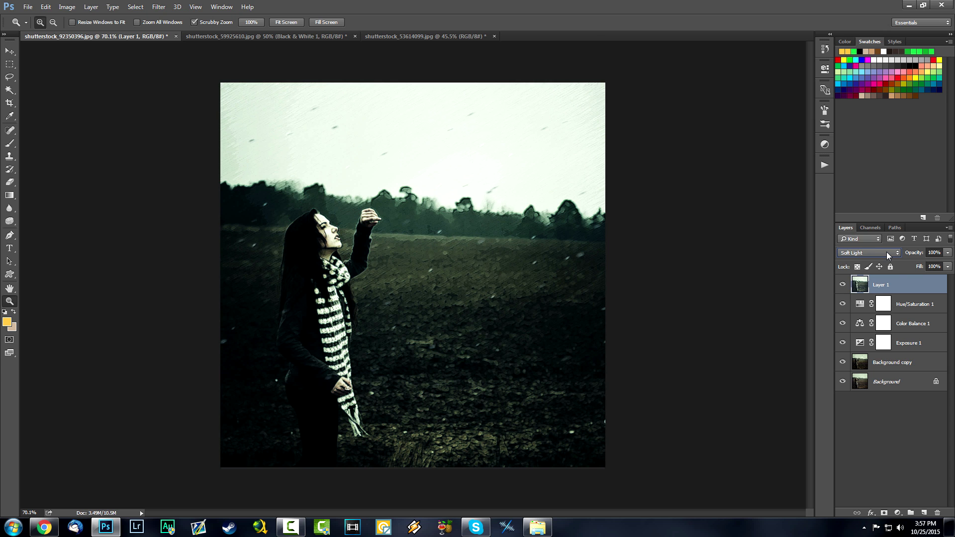
{"action": "left_click_drag", "start_coordinate": [914, 252], "coordinate": [899, 253]}
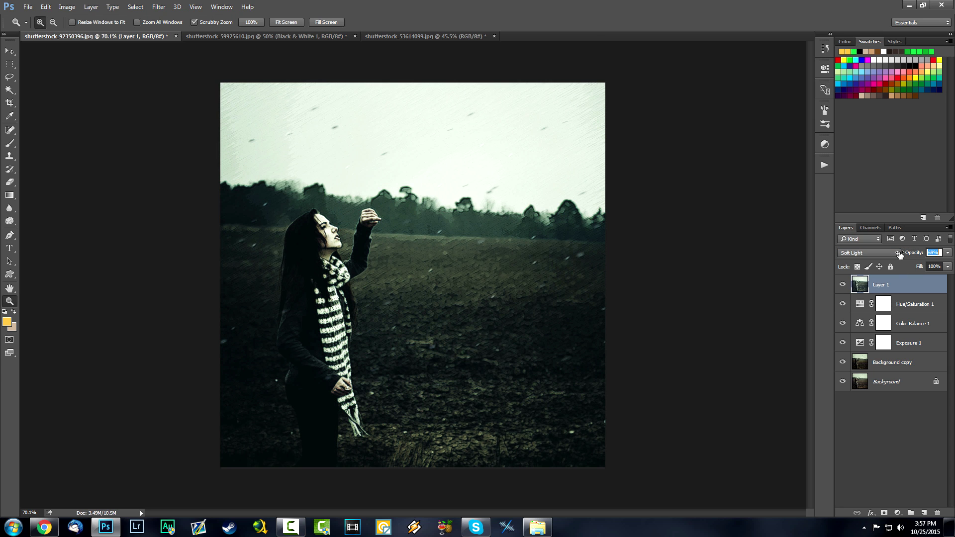
{"action": "key", "text": "Return"}
Step: Group all layers above the Background, then add a Black & White adjustment layer over the group and hide it
{"action": "left_click", "coordinate": [908, 363], "text": "shift"}
{"action": "key", "text": "ctrl+g"}
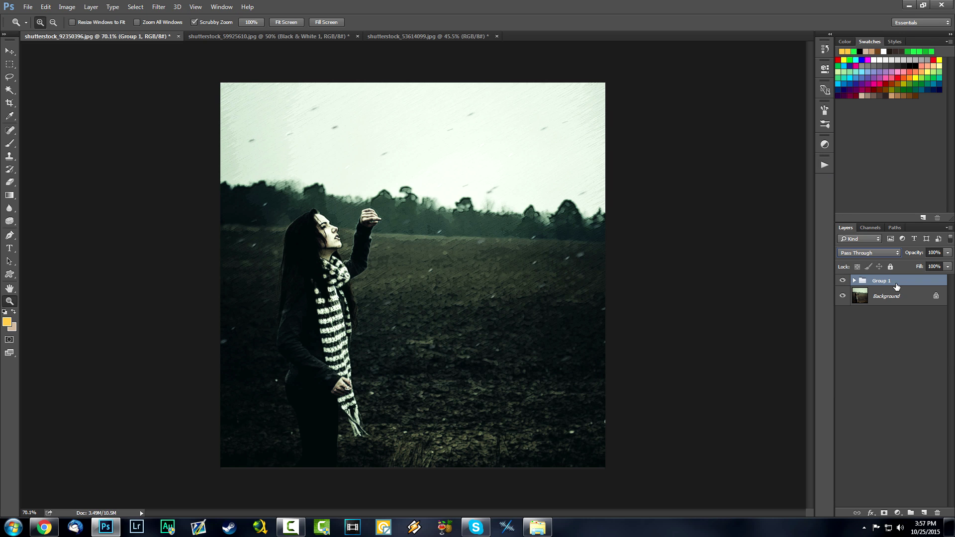
{"action": "left_click", "coordinate": [897, 513]}
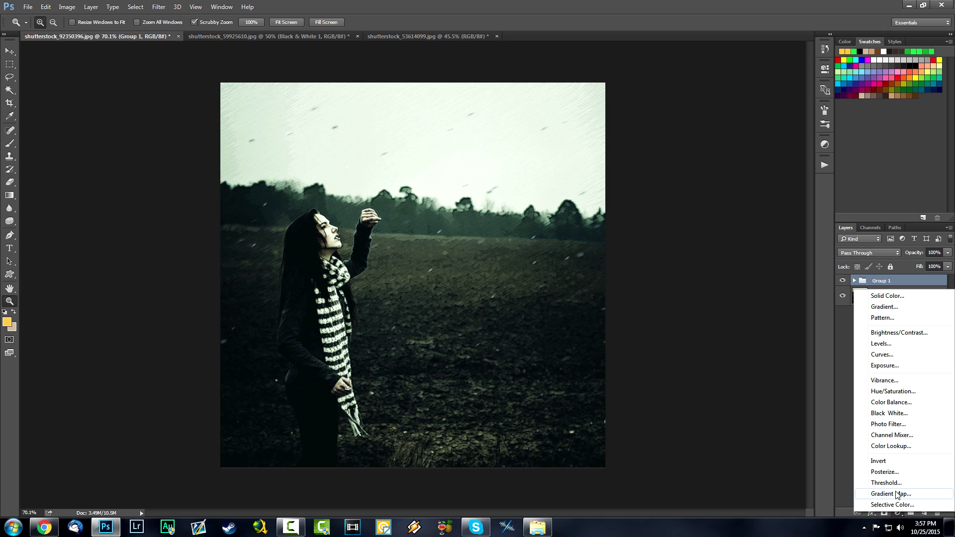
{"action": "left_click", "coordinate": [889, 413]}
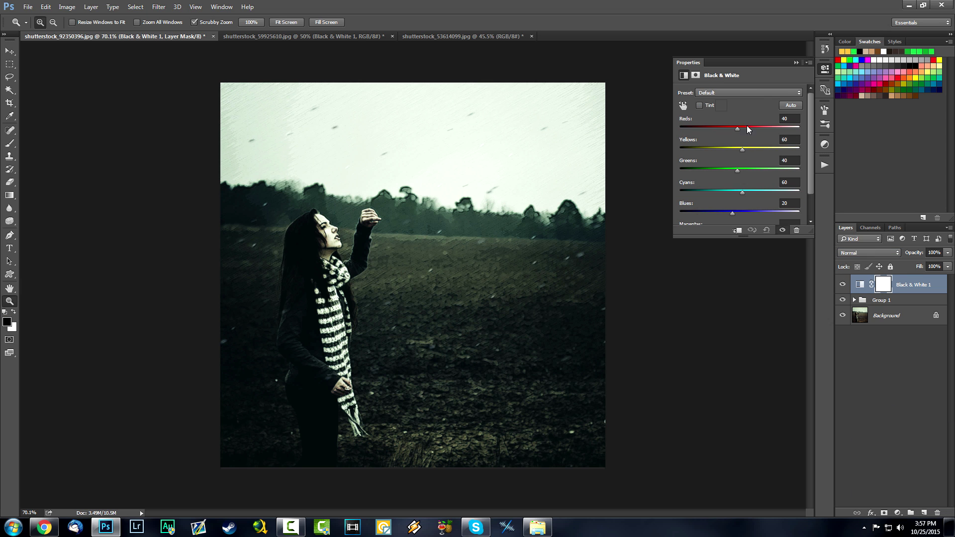
{"action": "left_click", "coordinate": [796, 62]}
{"action": "left_click", "coordinate": [842, 285]}
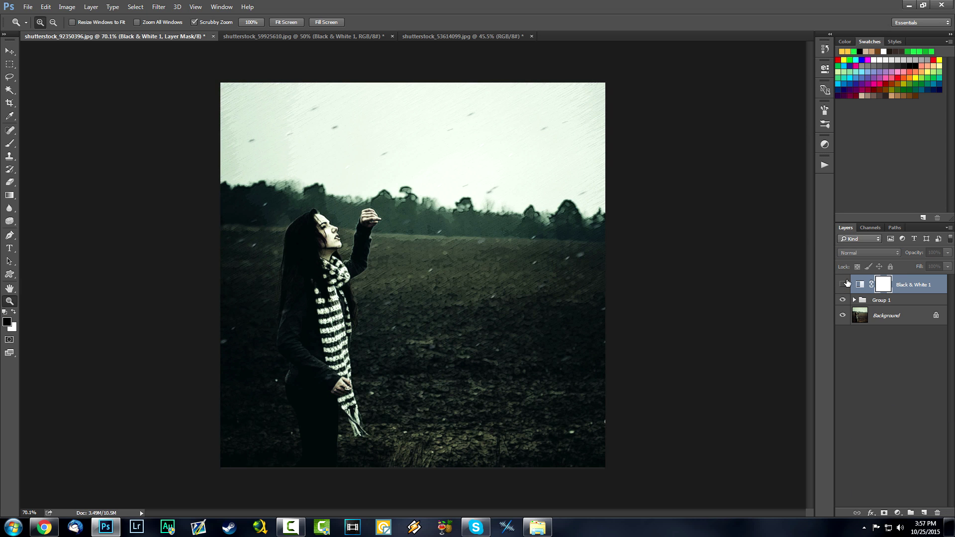
Step: Stop recording the action, collapse its step list and rename Action 1 to Filters
{"action": "left_click", "coordinate": [824, 164]}
{"action": "left_click", "coordinate": [723, 393]}
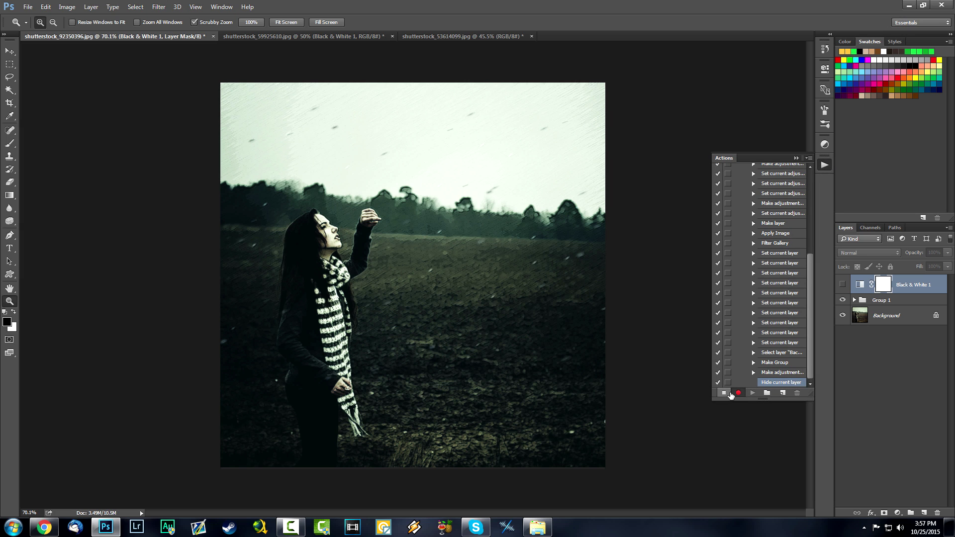
{"action": "scroll", "coordinate": [810, 225], "scroll_direction": "up", "scroll_amount": 2}
{"action": "scroll", "coordinate": [809, 225], "scroll_direction": "up", "scroll_amount": 5}
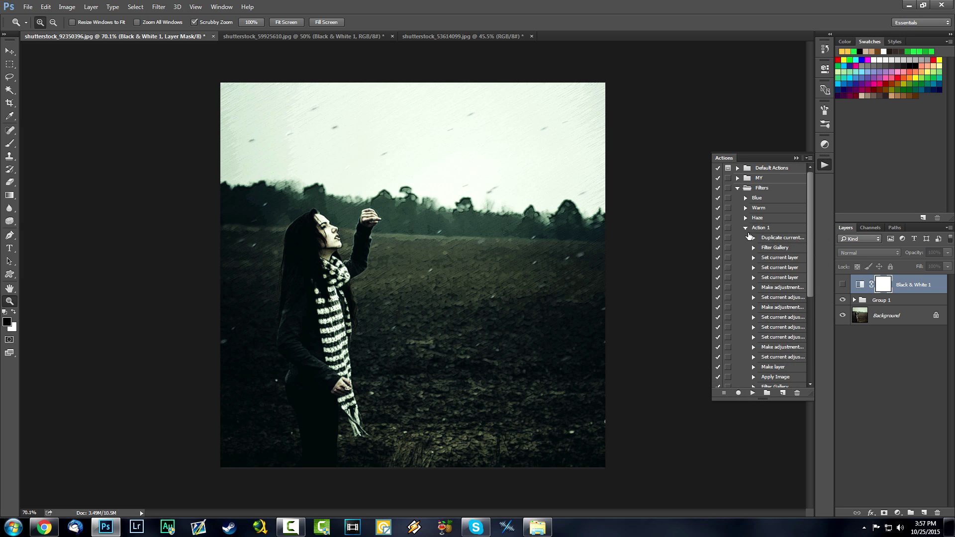
{"action": "left_click", "coordinate": [745, 228]}
{"action": "double_click", "coordinate": [766, 228]}
{"action": "type", "text": "Filt"}
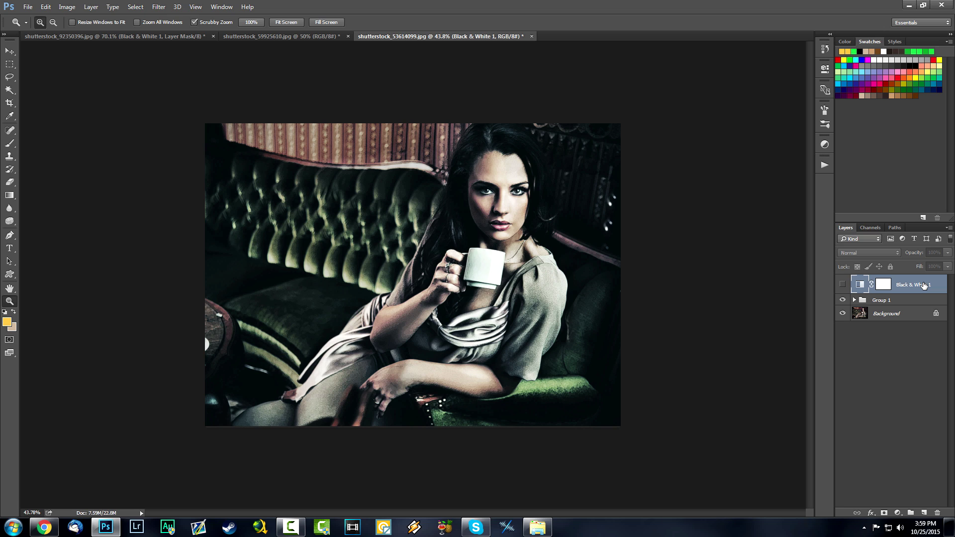
Step: Return to the shutterstock_92350396.jpg document and review the Blue, Warm, Haze and Filters actions in the Filters set
{"action": "left_click", "coordinate": [145, 42]}
{"action": "left_click", "coordinate": [928, 284]}
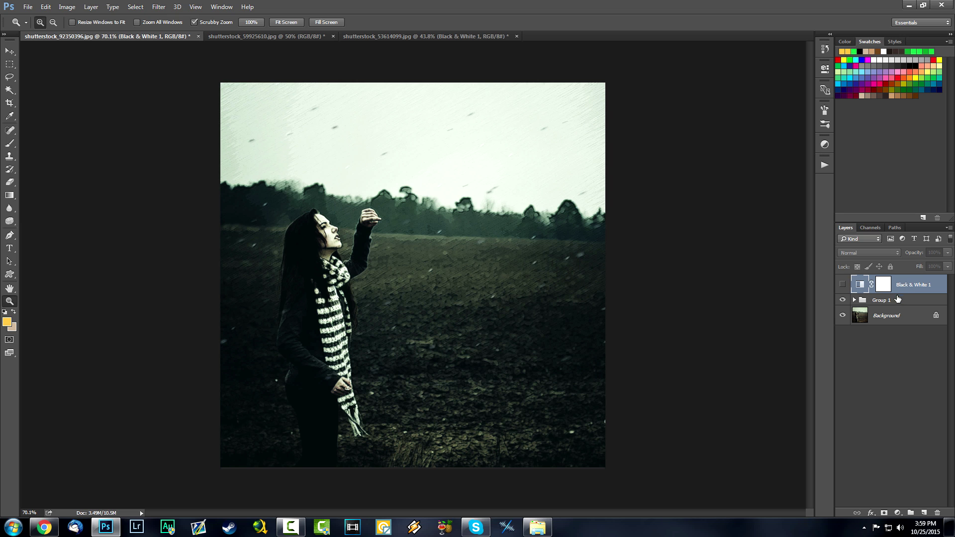
{"action": "left_click", "coordinate": [824, 164]}
{"action": "left_click", "coordinate": [774, 199]}
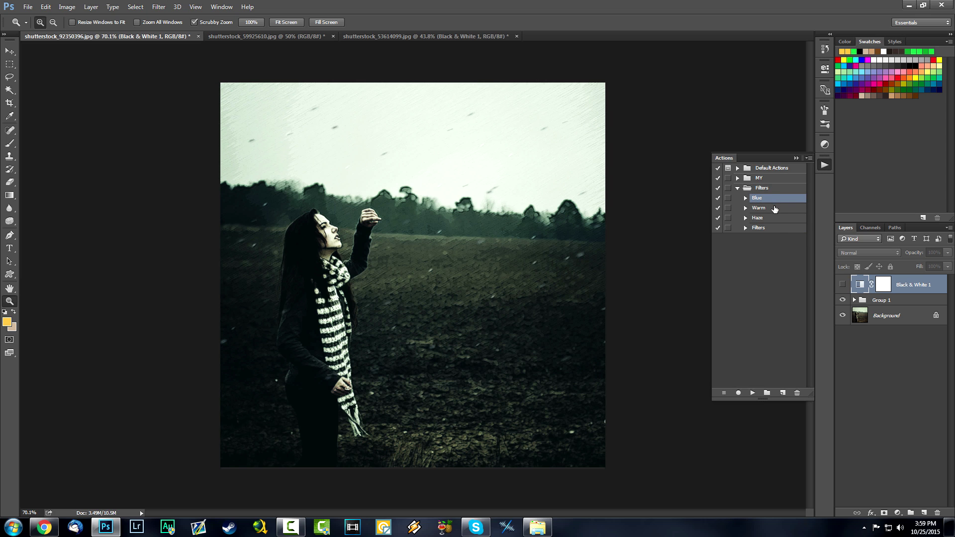
{"action": "left_click", "coordinate": [774, 209]}
{"action": "left_click", "coordinate": [778, 200]}
{"action": "left_click", "coordinate": [774, 209]}
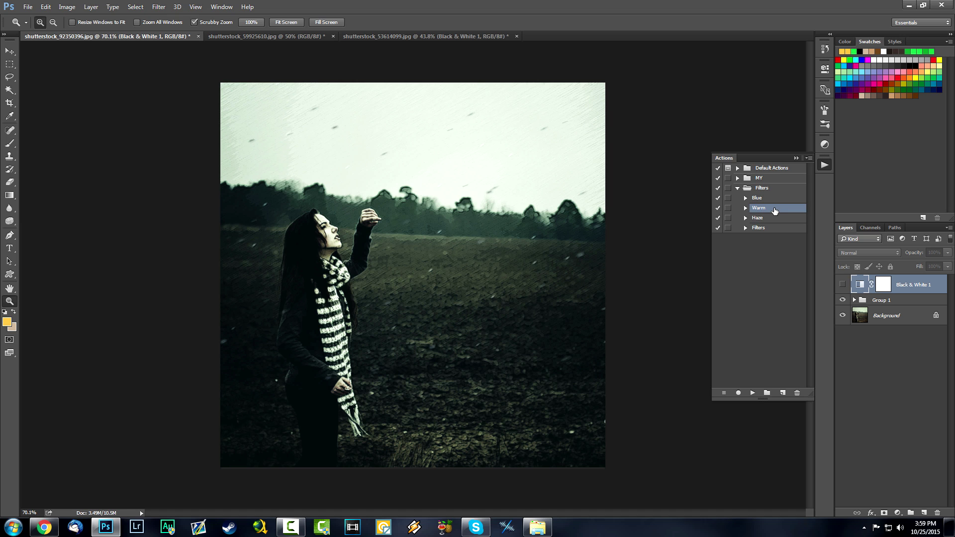
{"action": "left_click", "coordinate": [772, 219]}
{"action": "left_click", "coordinate": [779, 229]}
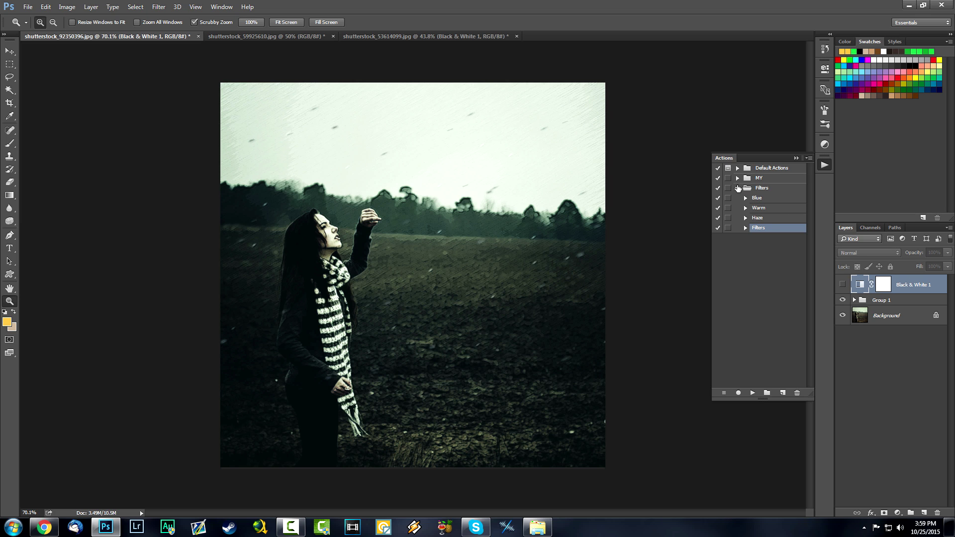
Step: Select and collapse the Filters action set, and locate the Save Actions command for it
{"action": "left_click", "coordinate": [756, 189]}
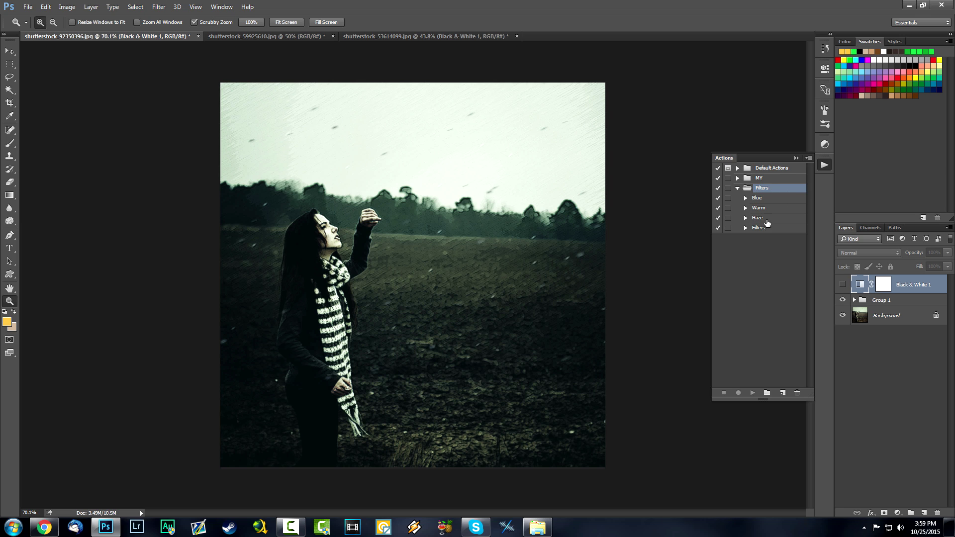
{"action": "left_click", "coordinate": [737, 187]}
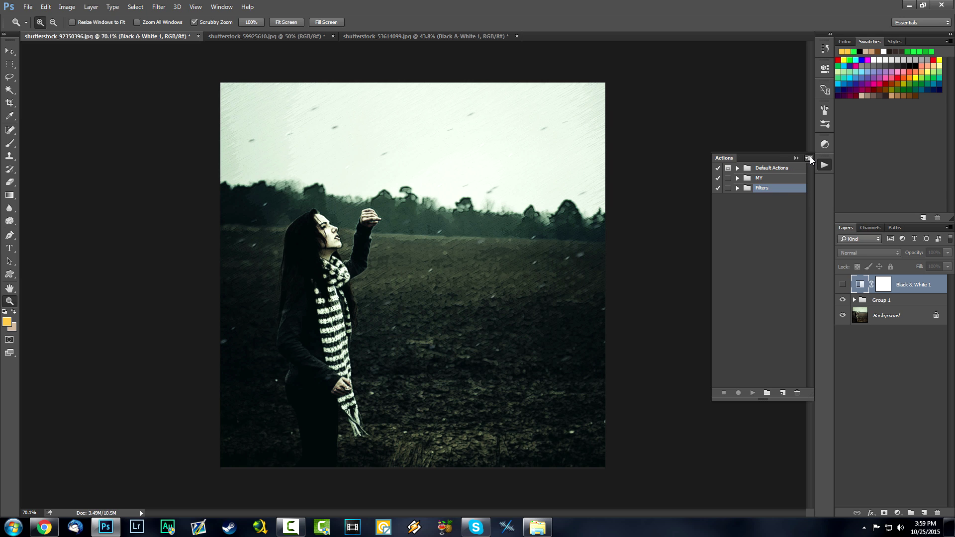
{"action": "left_click", "coordinate": [809, 159]}
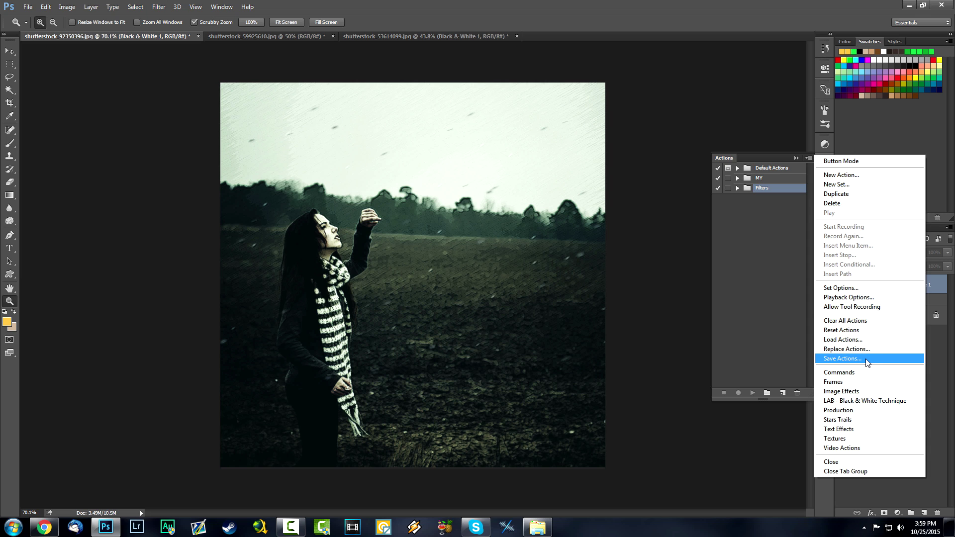
{"action": "left_click", "coordinate": [748, 271]}
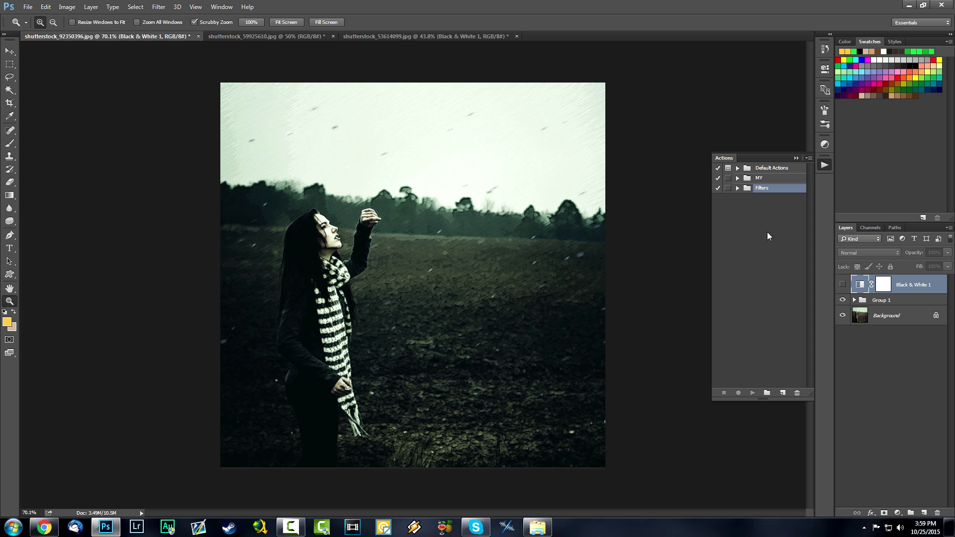